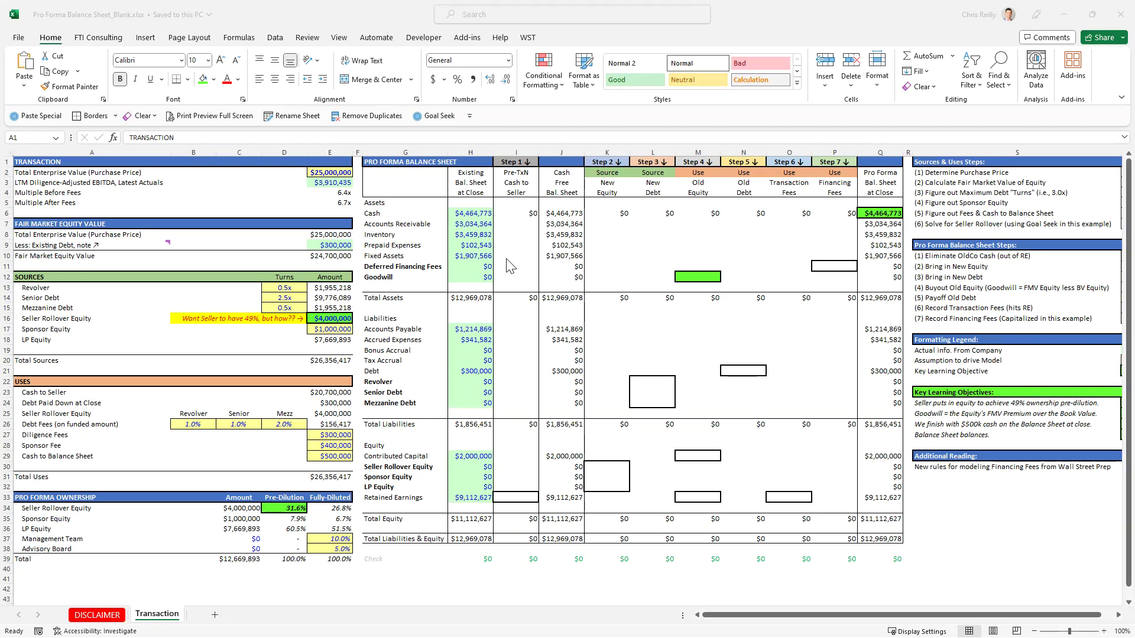
Highlight the Sources block, the Sources and Uses section, the pro forma balance sheet and the LTM EBITDA row
left_click_drag(53, 278, 341, 481)
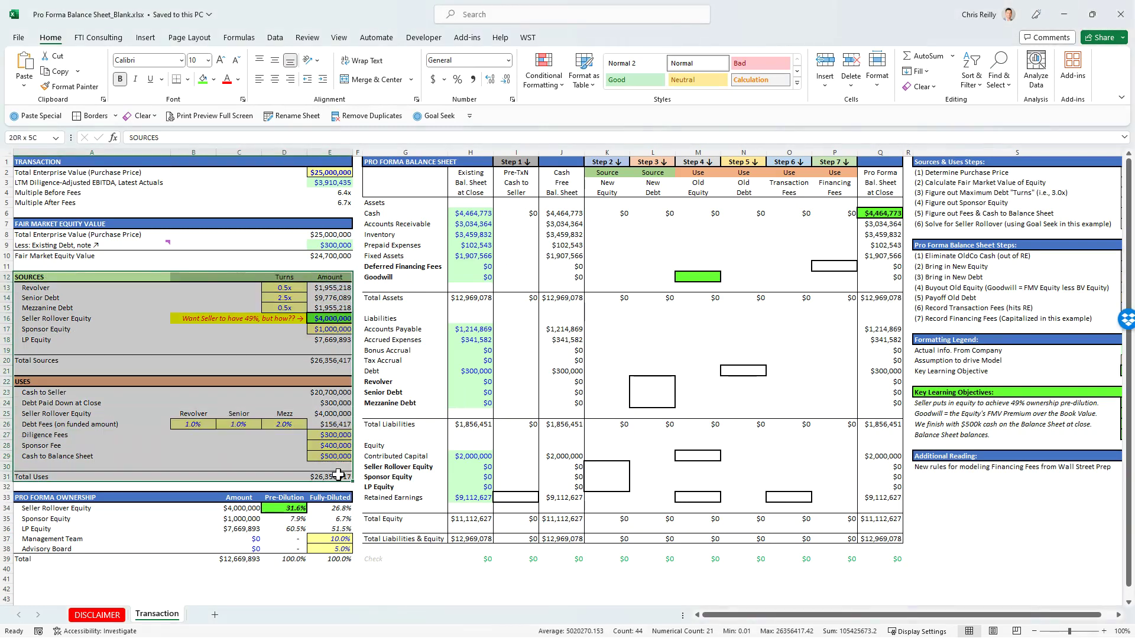
left_click(376, 161)
left_click_drag(377, 162, 878, 539)
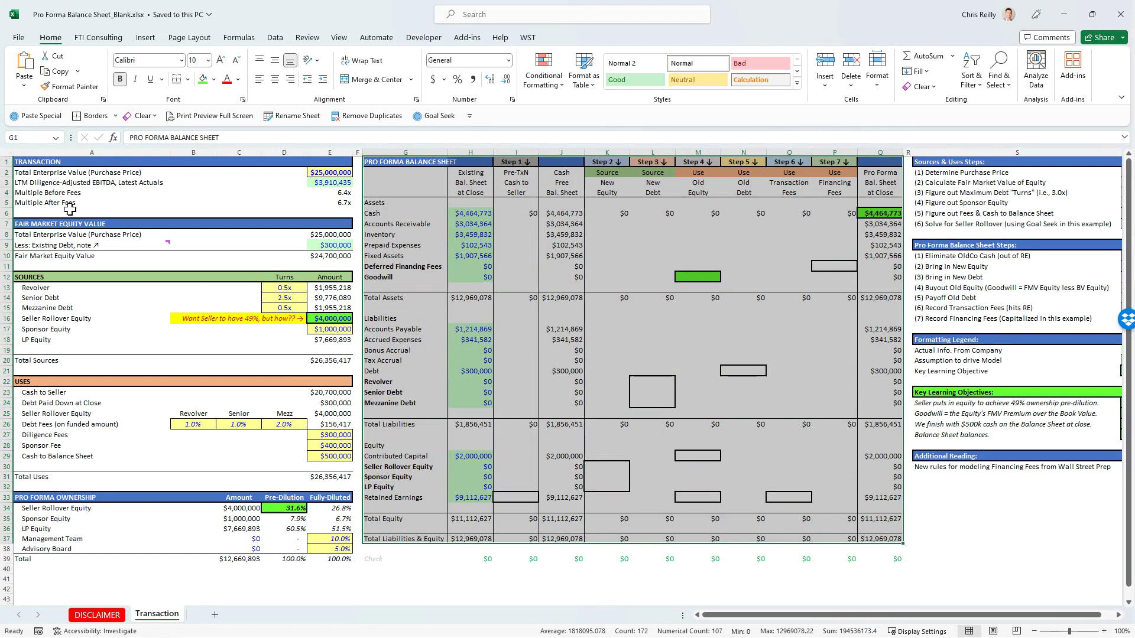
left_click_drag(34, 185, 329, 184)
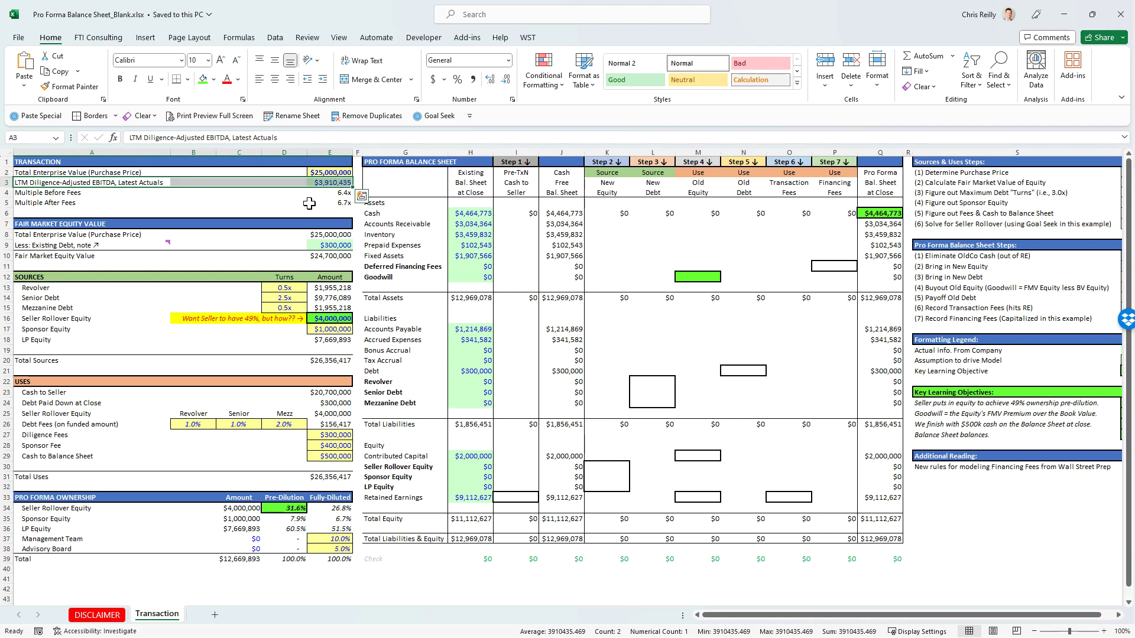
Review the Total Enterprise Value row, the purchase multiple formula, the seller's 49% note and the ownership table
left_click(110, 172)
left_click_drag(109, 173, 330, 172)
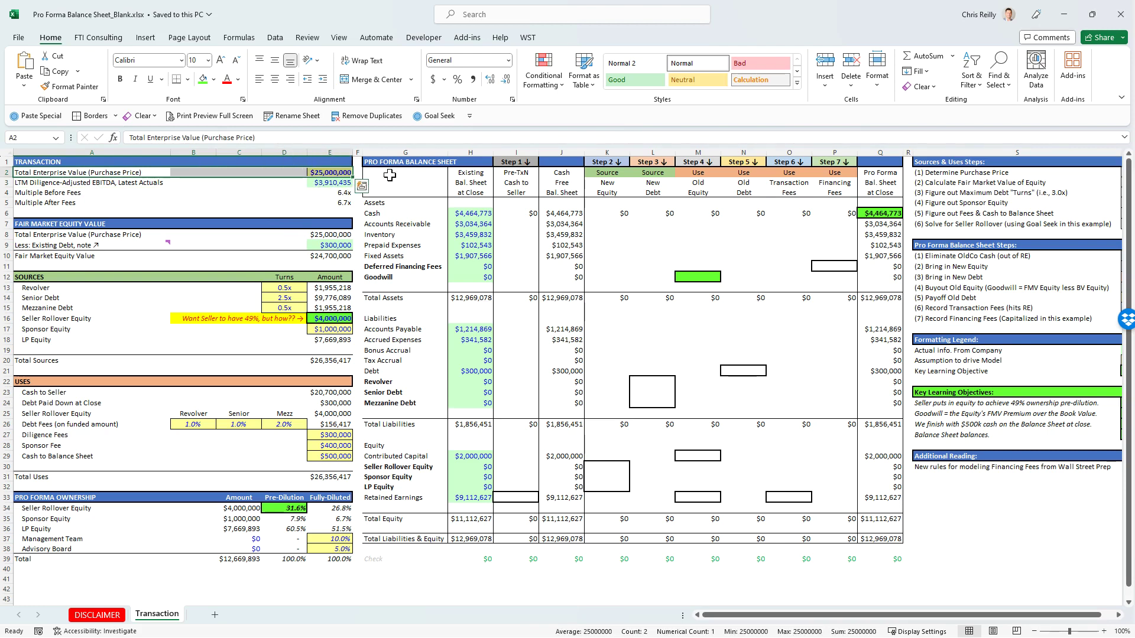
left_click(323, 184)
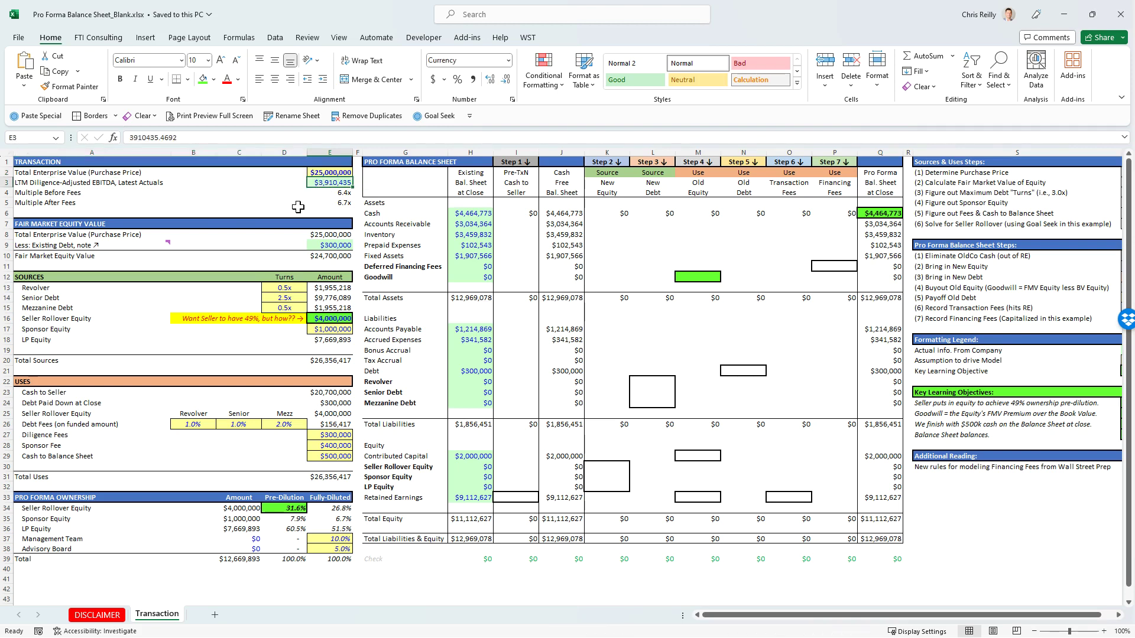
left_click(335, 195)
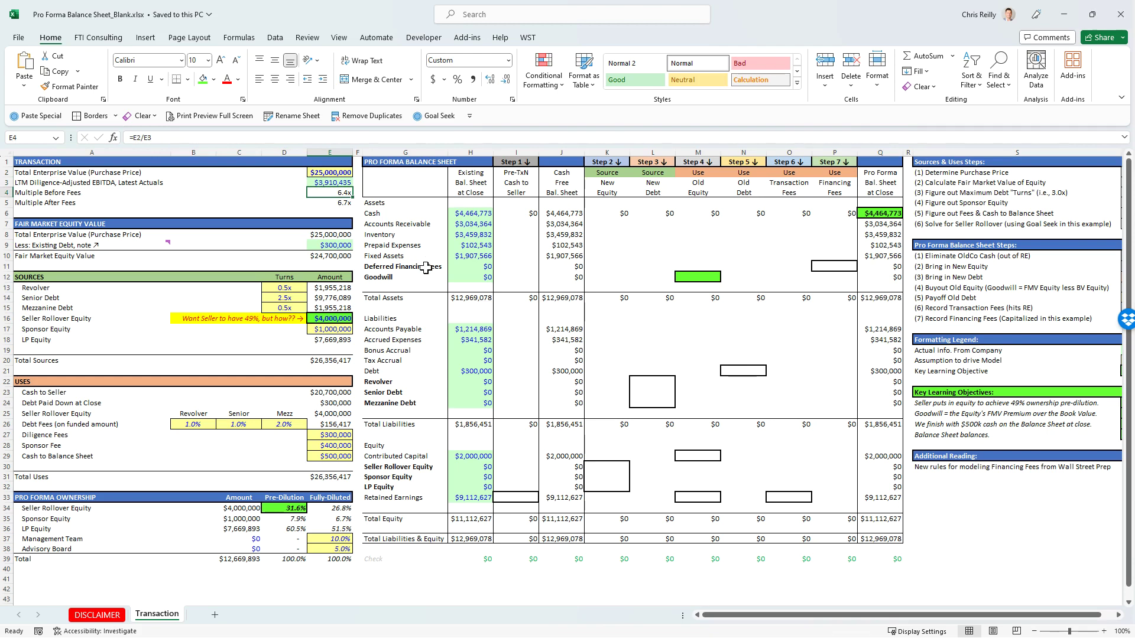
key("F2")
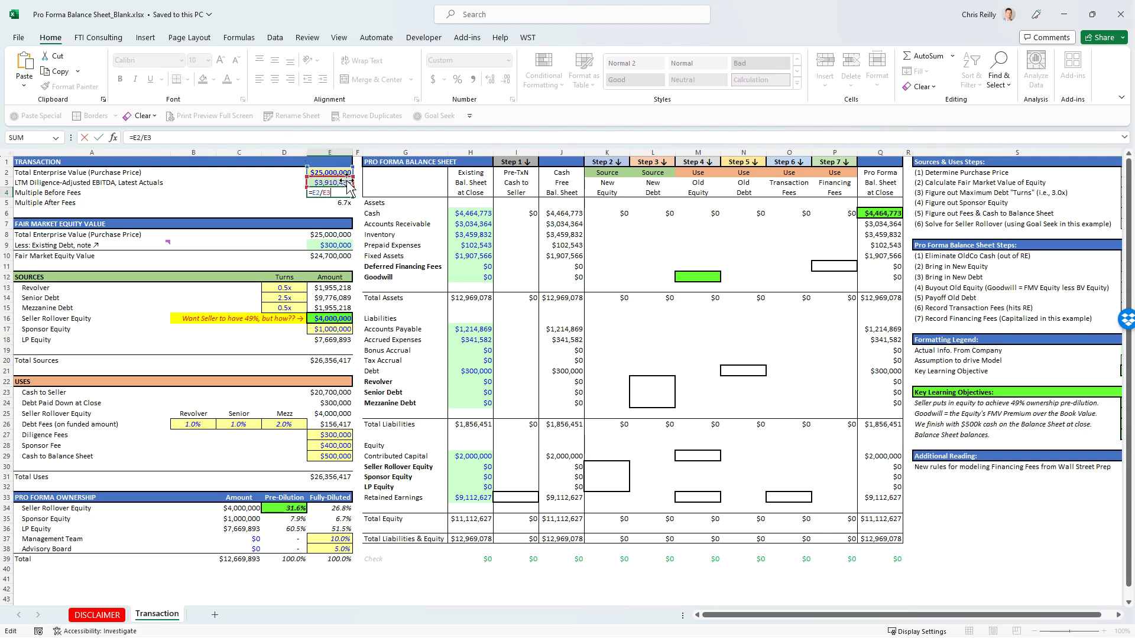
key("Escape")
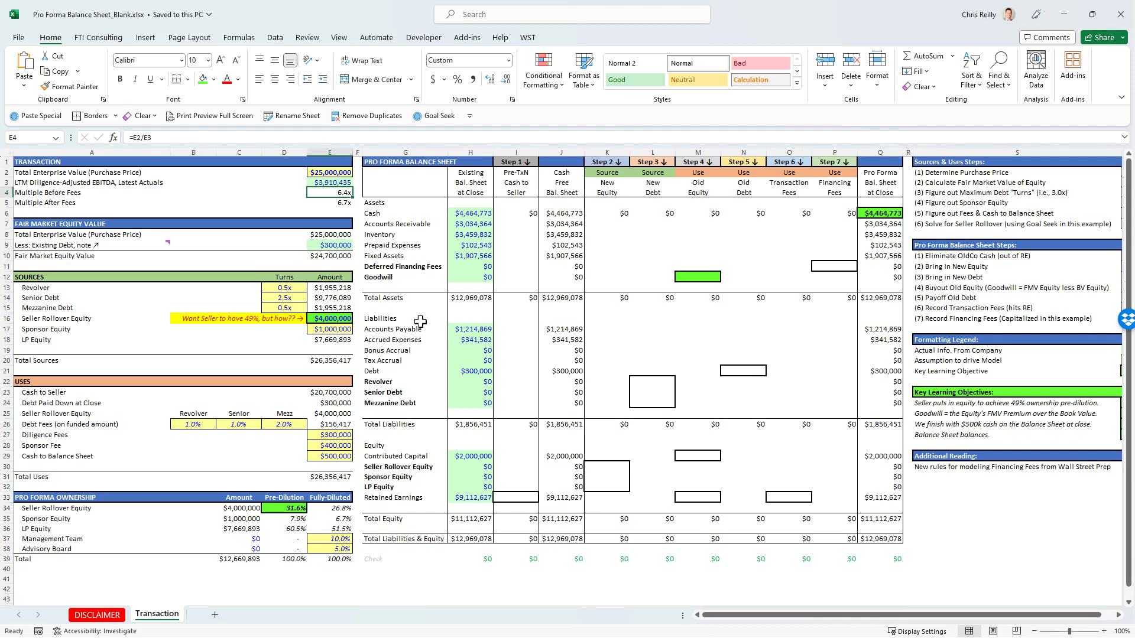
left_click(201, 319)
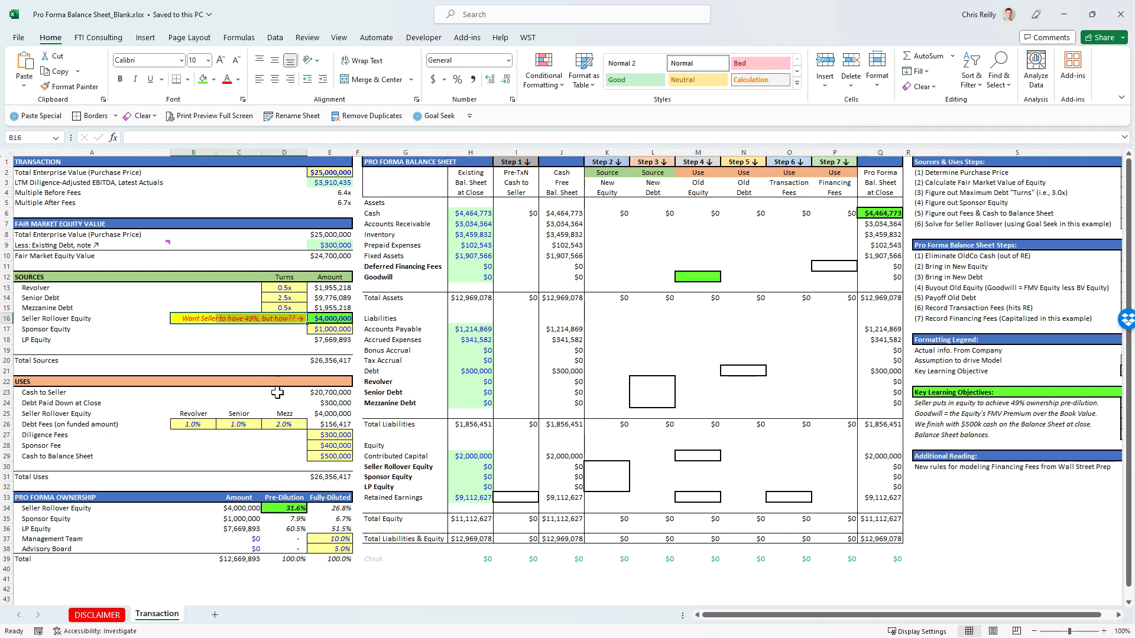
left_click_drag(50, 496, 360, 571)
Mark step (1), purchase price, as done with an x in T2
left_click(926, 168)
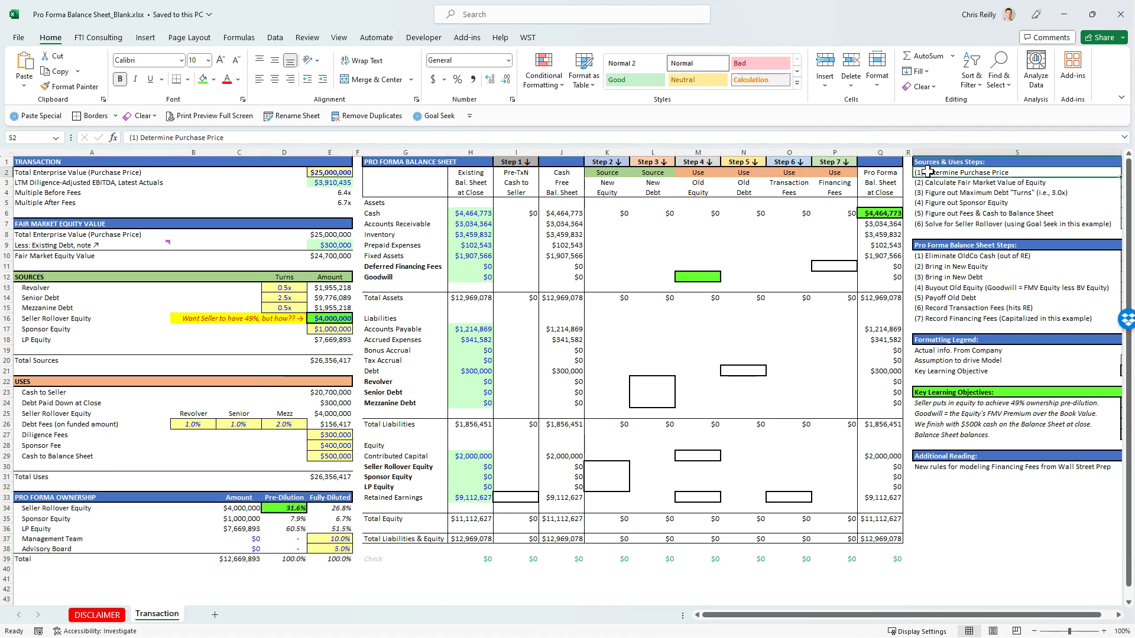
key("Right")
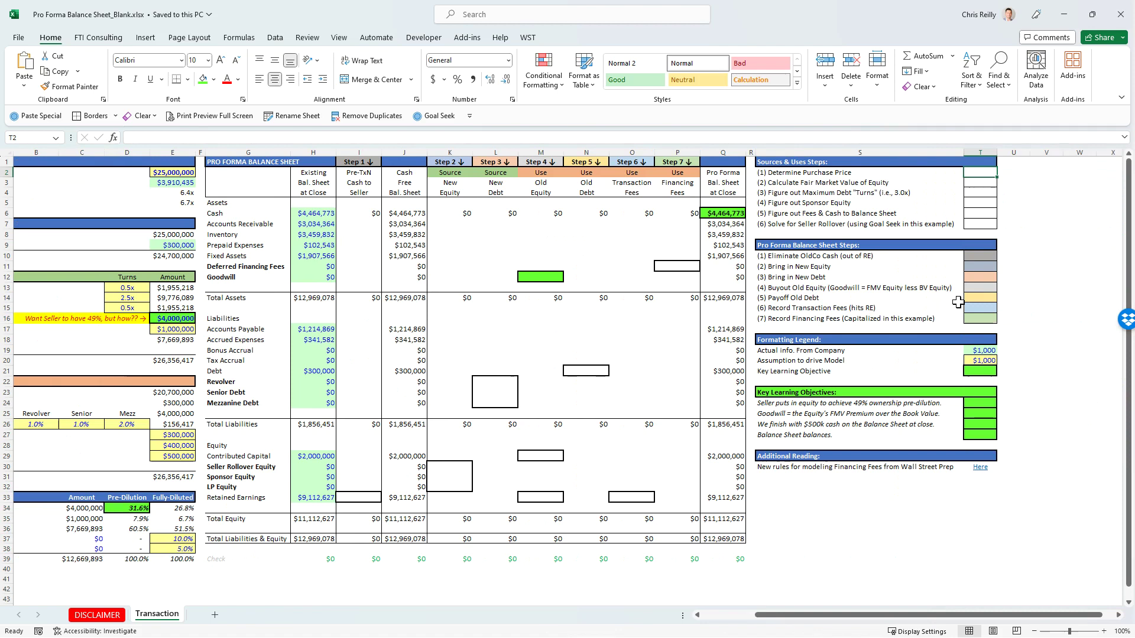
left_click_drag(764, 163, 970, 173)
left_click(973, 172)
left_click(182, 172)
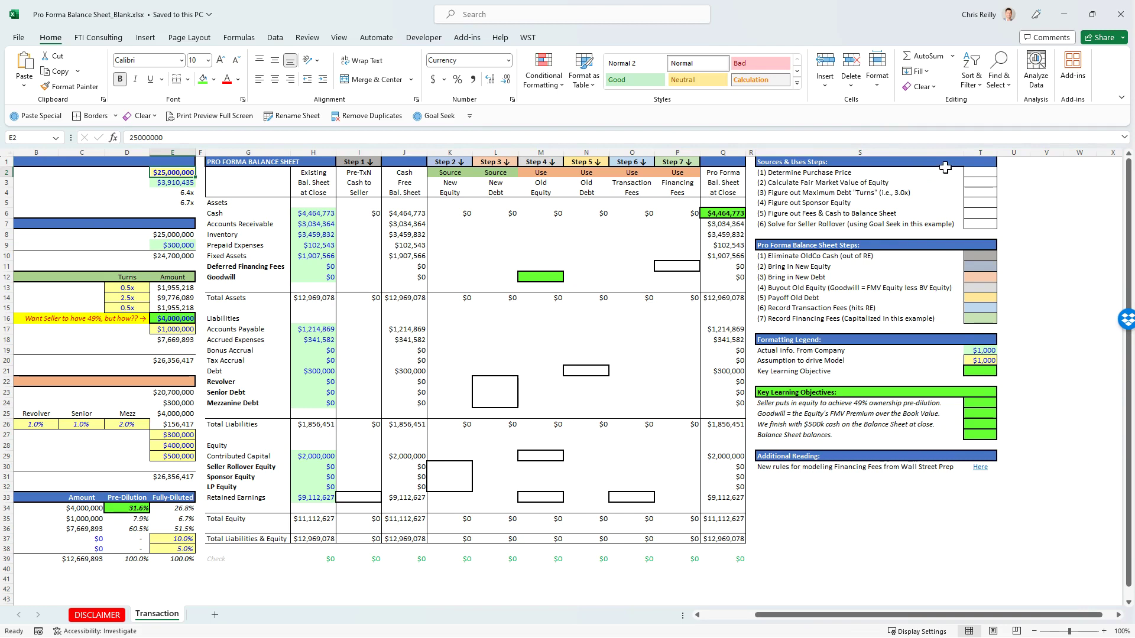
left_click(980, 172)
type("x")
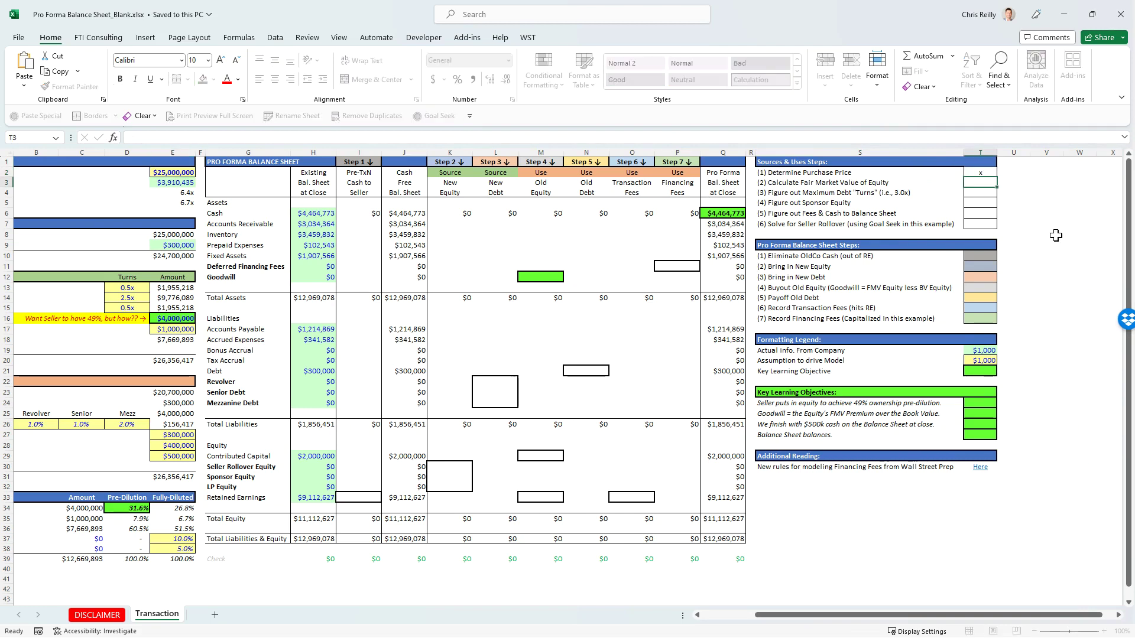
key("Return")
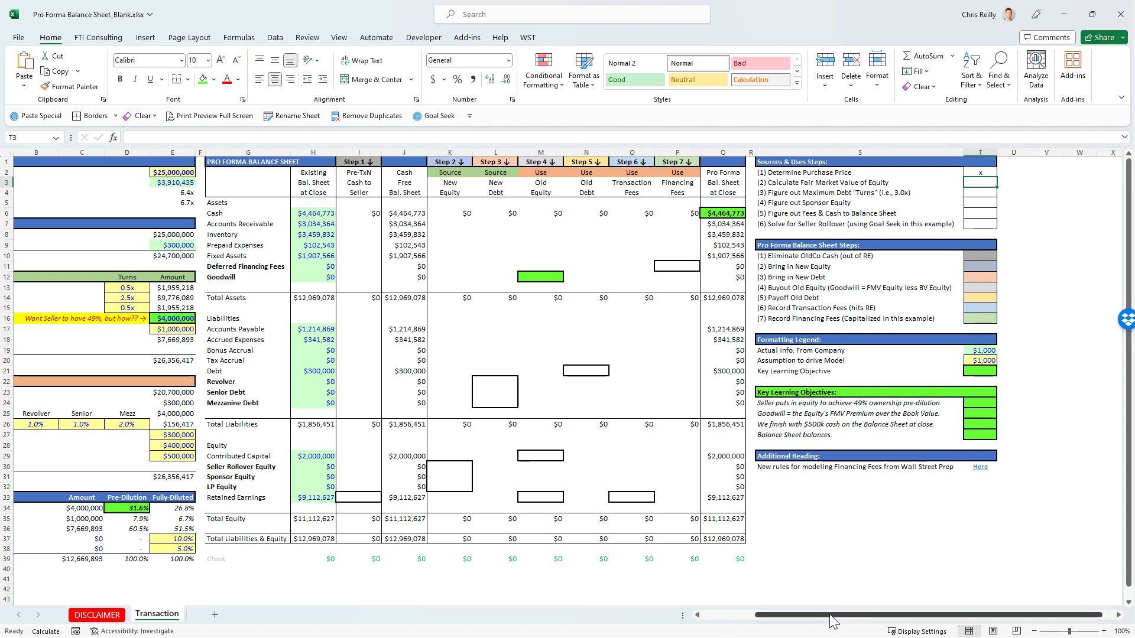
Check the E8 enterprise value link, the $300,000 existing debt and the equity value formula in E10
left_click_drag(830, 621, 748, 621)
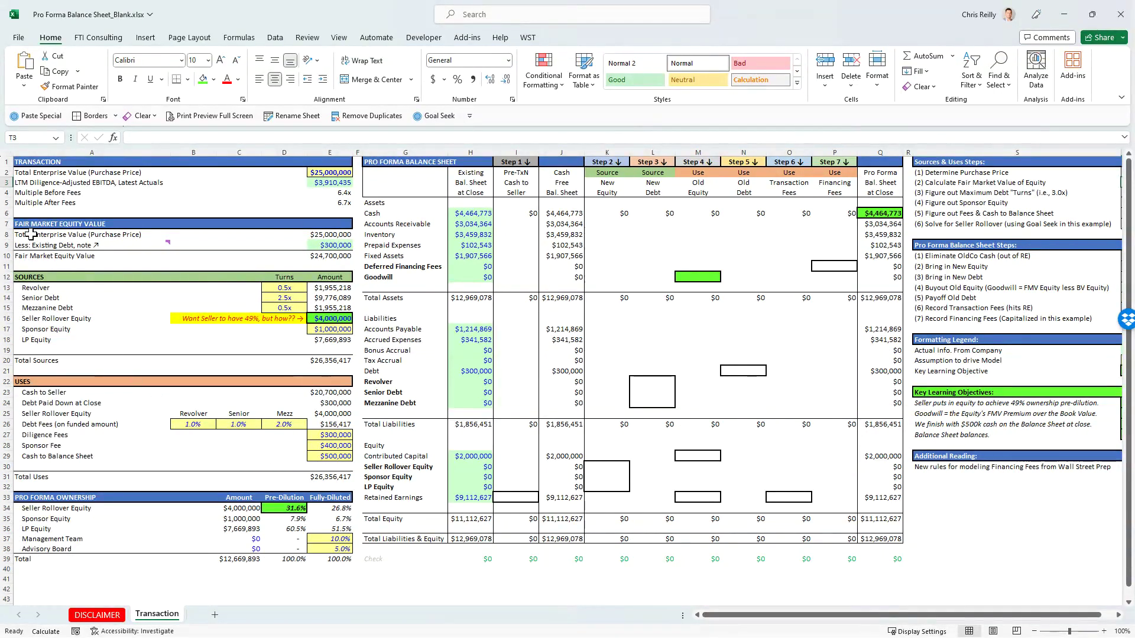
left_click(328, 234)
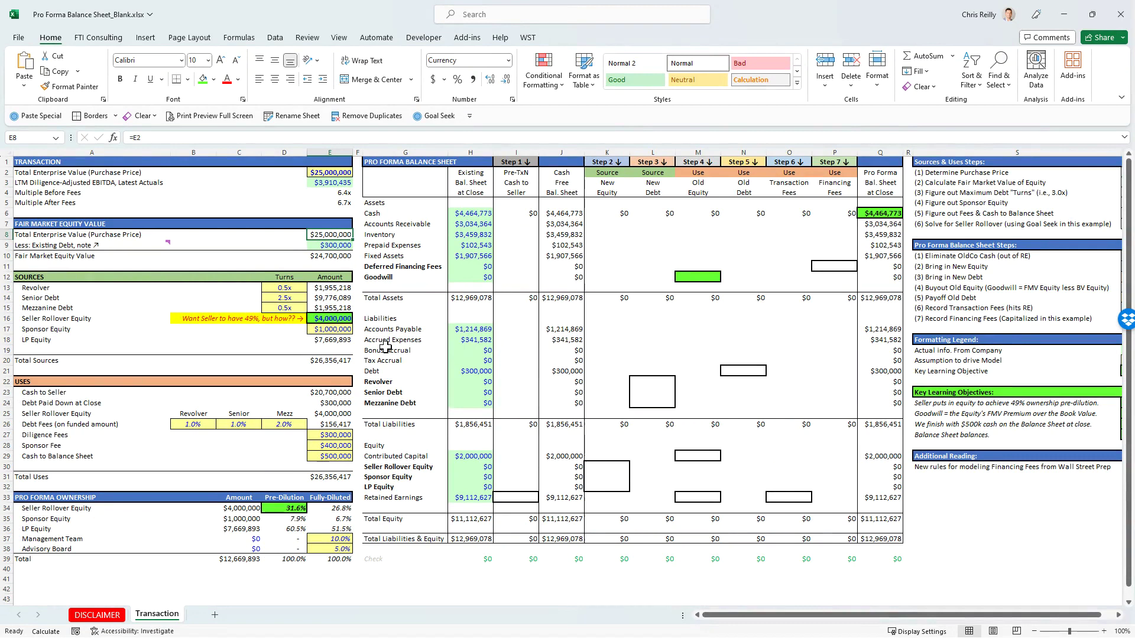
key("F2")
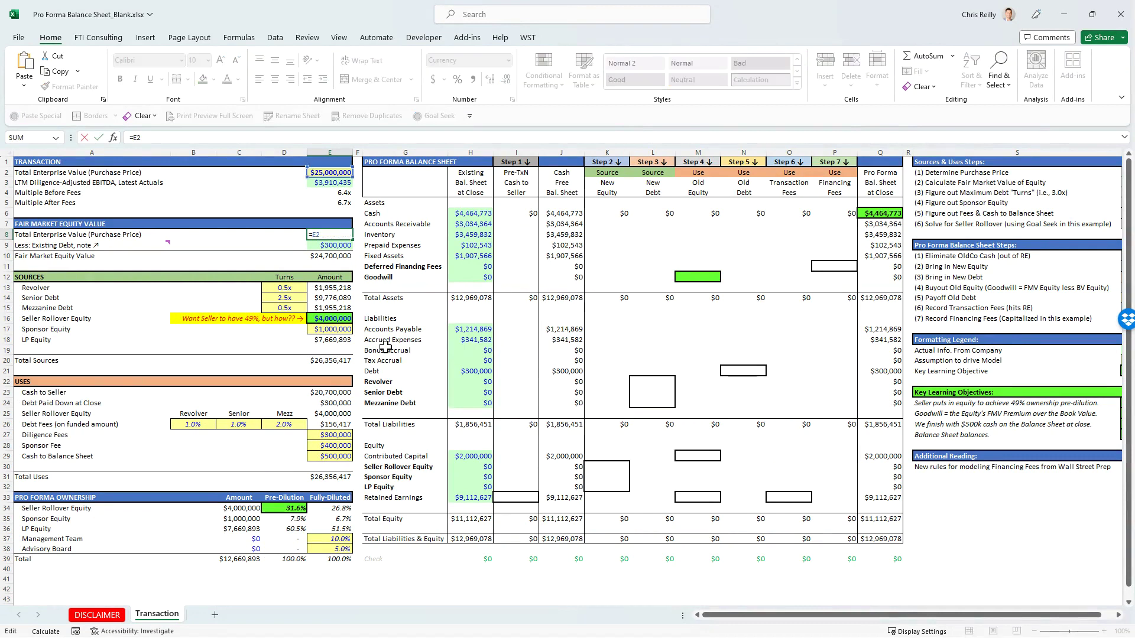
key("Escape")
left_click(327, 245)
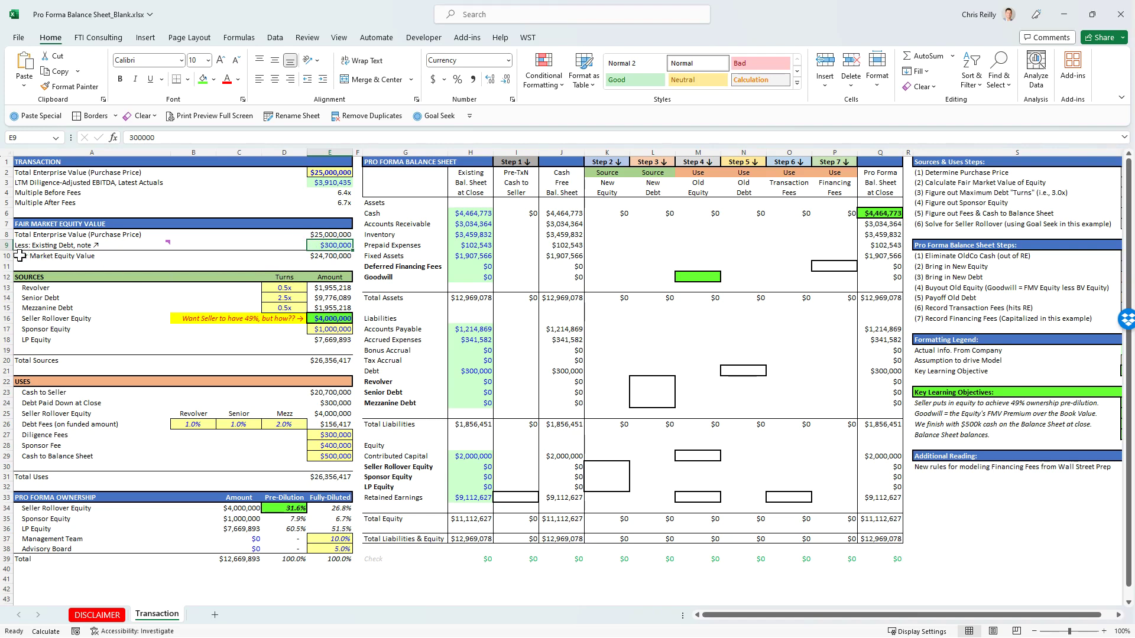
left_click_drag(20, 256, 331, 256)
left_click(331, 256)
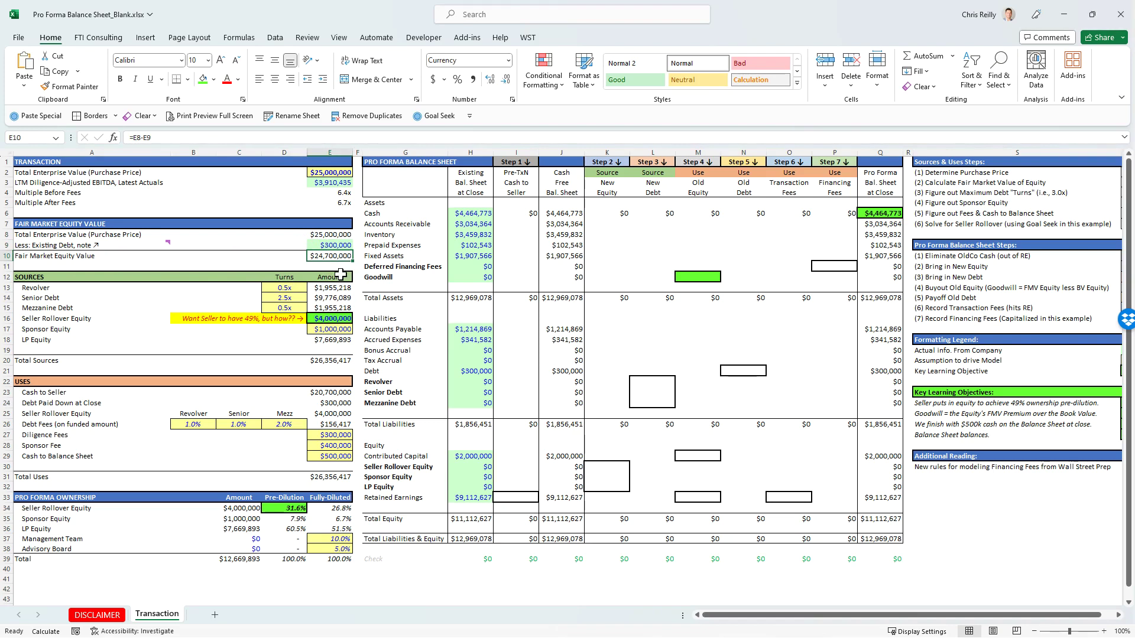
Mark step (2), fair market equity value, with an x in T3
key("Right")
key("Right")
key("Right")
key("Right")
key("Right")
key("Right")
key("Right")
key("Right")
key("Right")
key("Right")
key("Right")
key("Right")
key("Right")
key("Right")
key("Right")
key("Right")
key("Left")
key("Up")
key("Up")
key("Up")
key("Up")
key("Up")
key("Up")
key("Up")
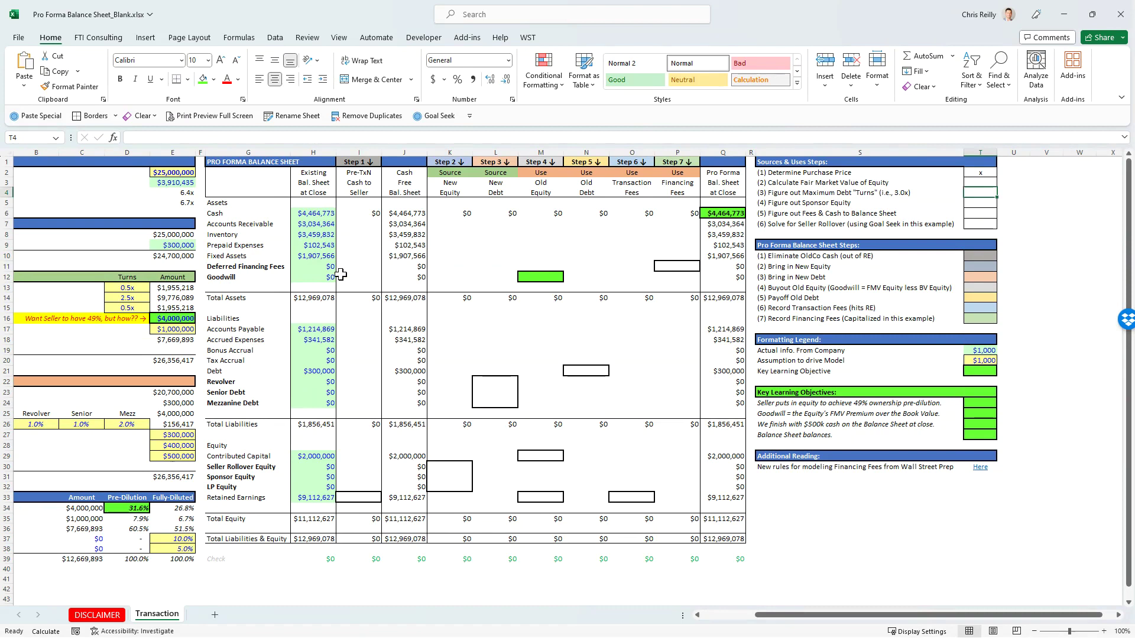
type("x")
key("Return")
left_click_drag(763, 192, 972, 193)
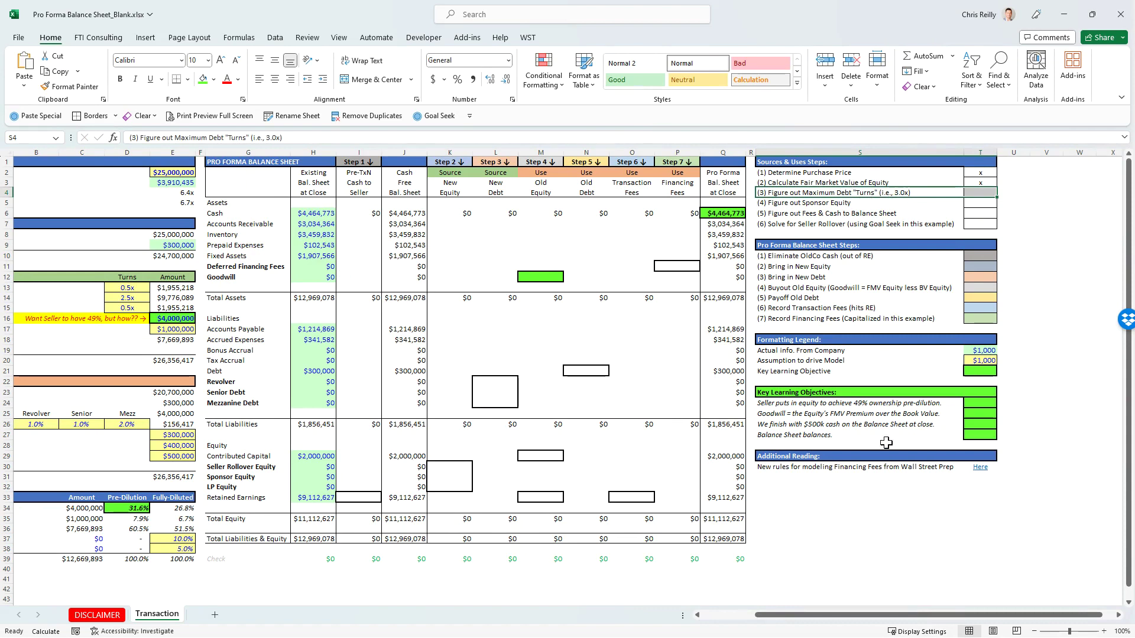
left_click_drag(872, 615, 818, 623)
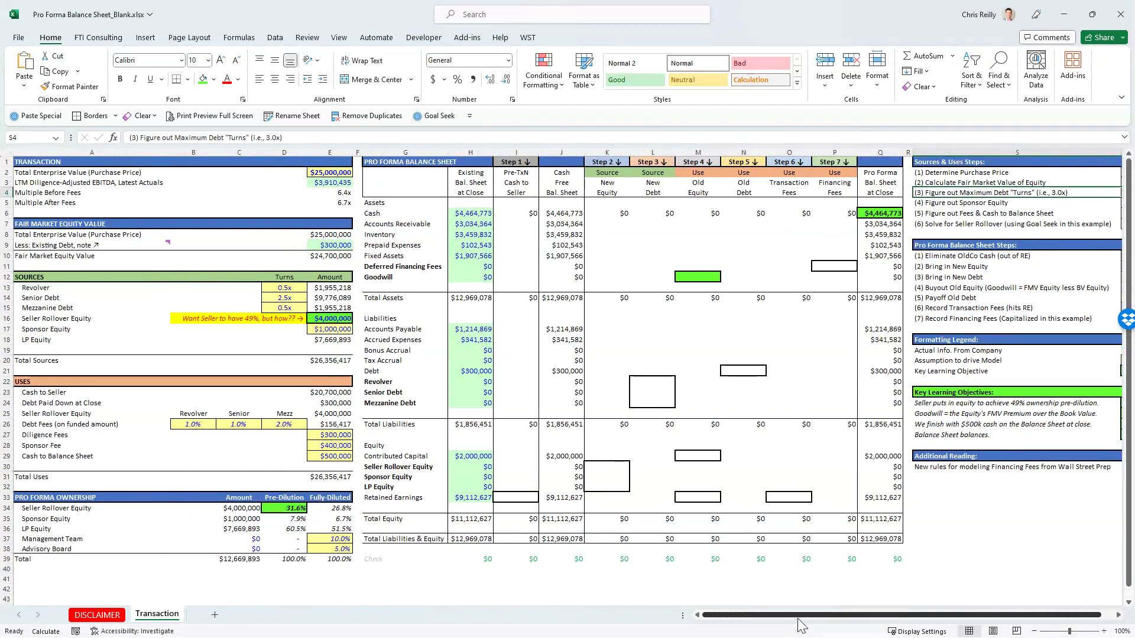
left_click_drag(65, 287, 77, 309)
left_click(64, 289)
left_click(77, 309)
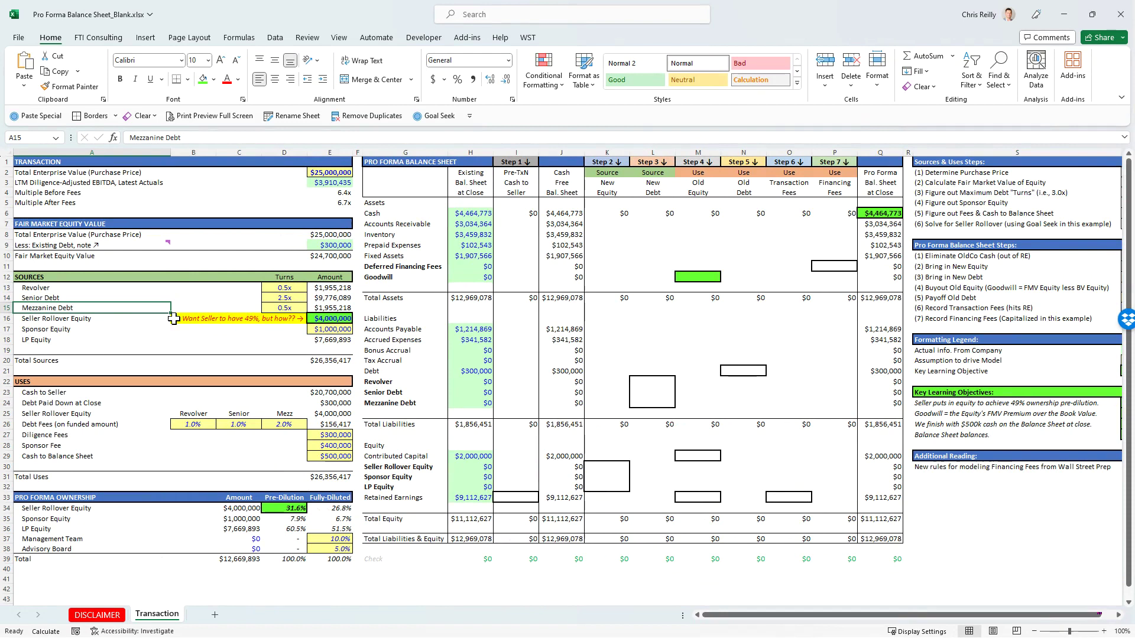
left_click_drag(295, 288, 295, 309)
left_click(294, 309)
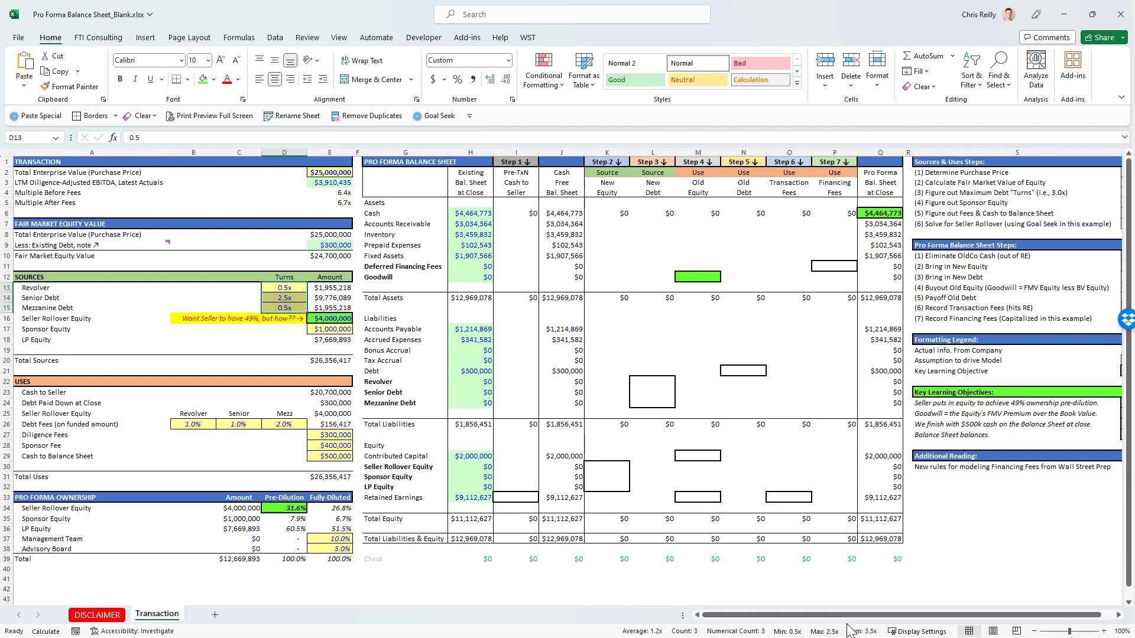
left_click(324, 290)
key("F2")
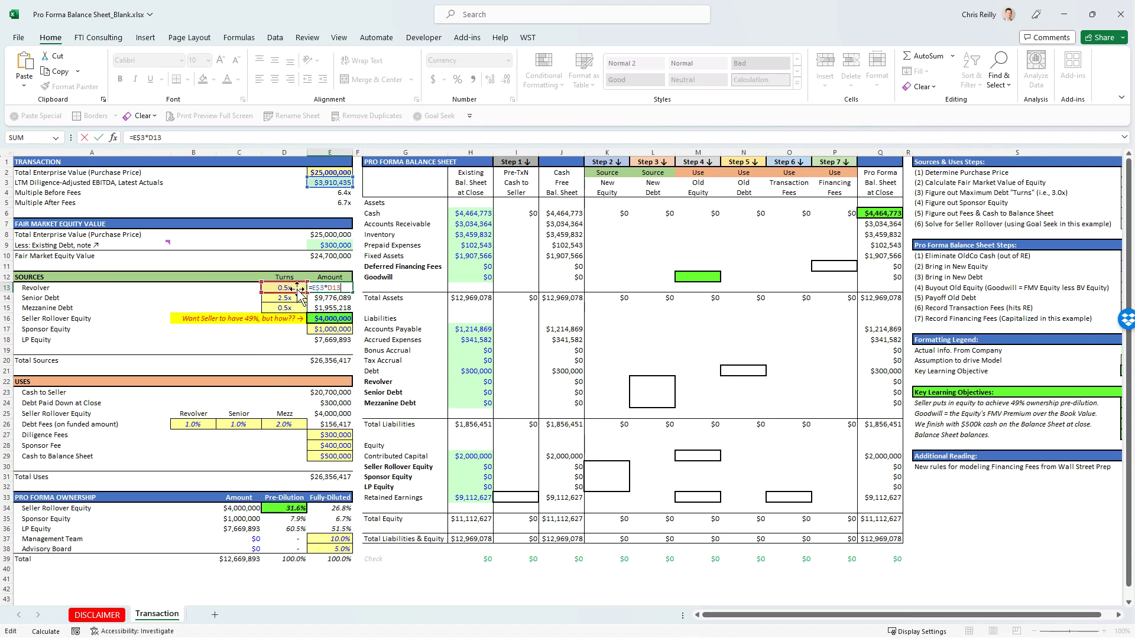
key("Return")
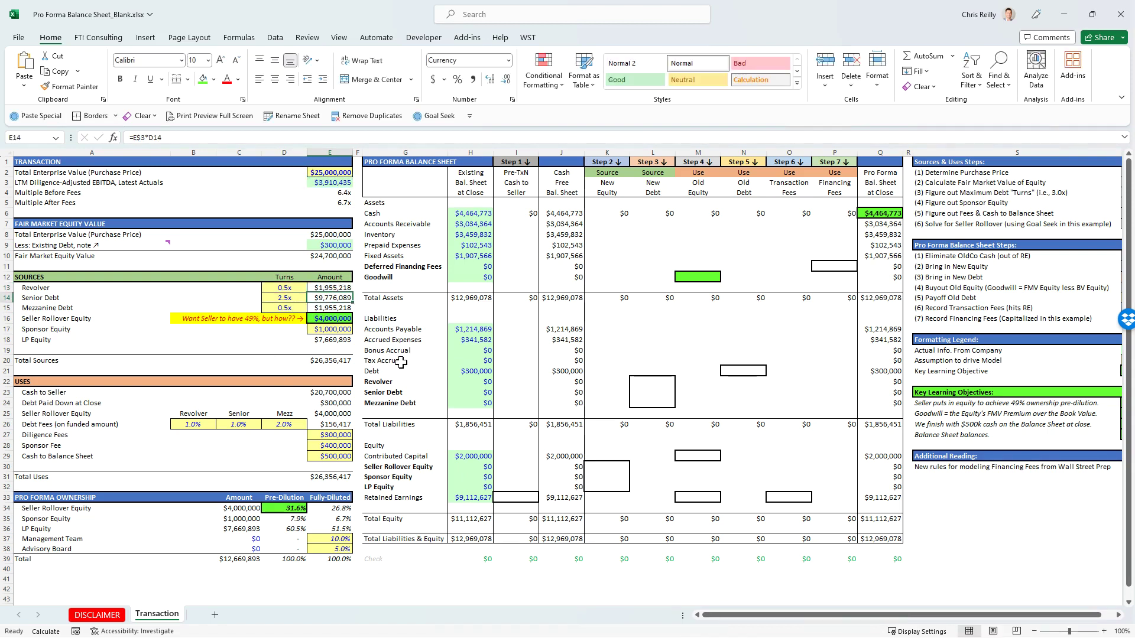
key("Down")
left_click_drag(289, 288, 291, 308)
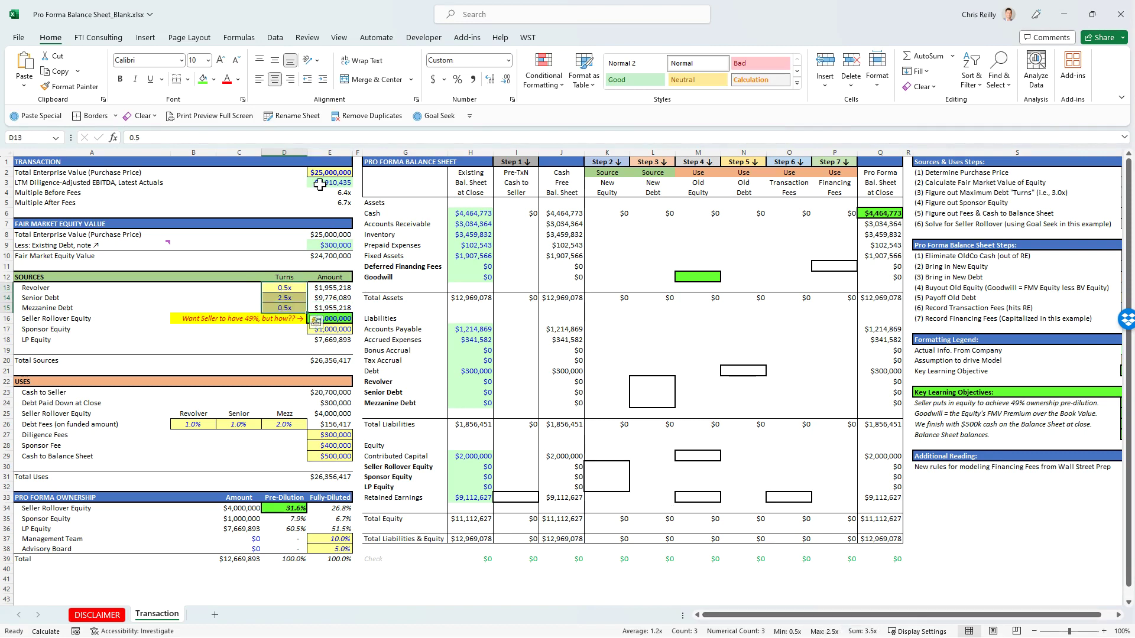
left_click_drag(330, 288, 330, 309)
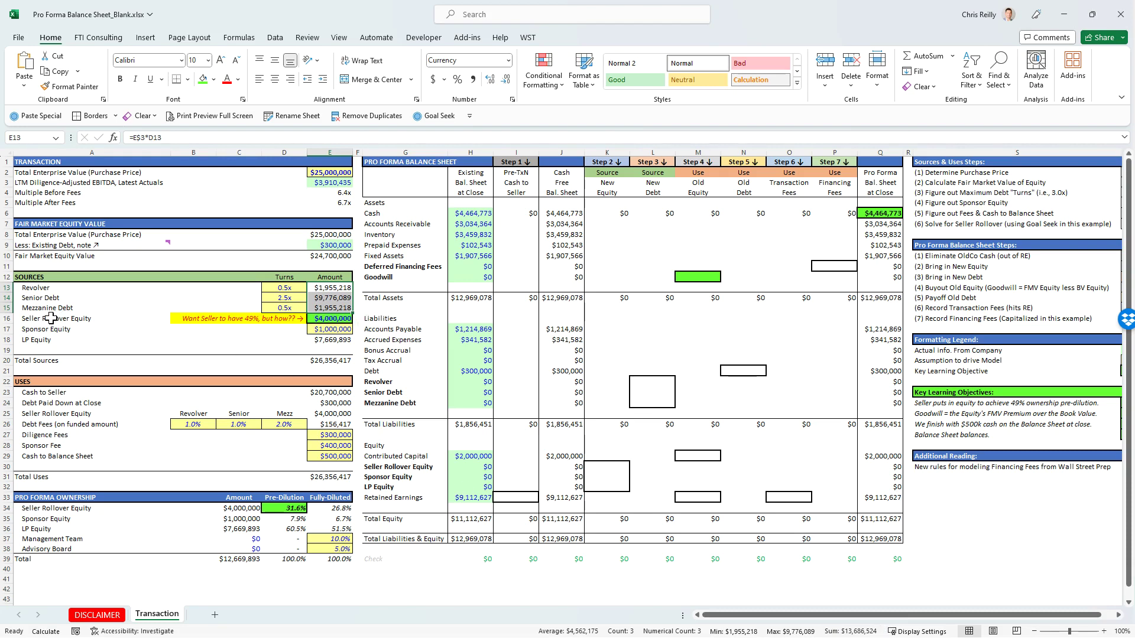
left_click_drag(52, 319, 331, 322)
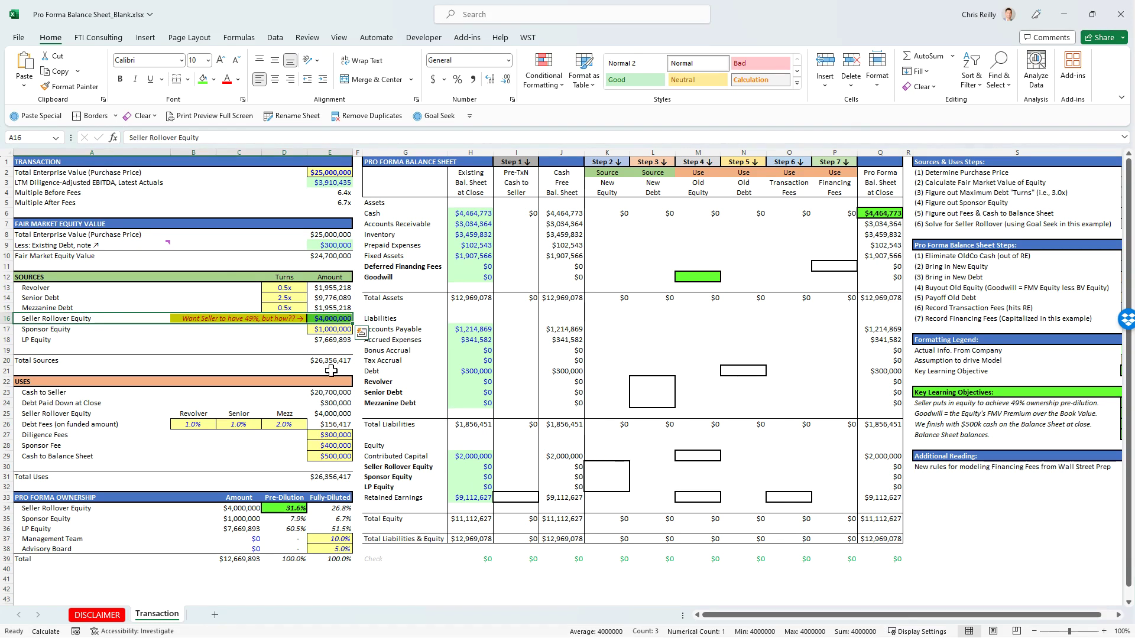
left_click(102, 328)
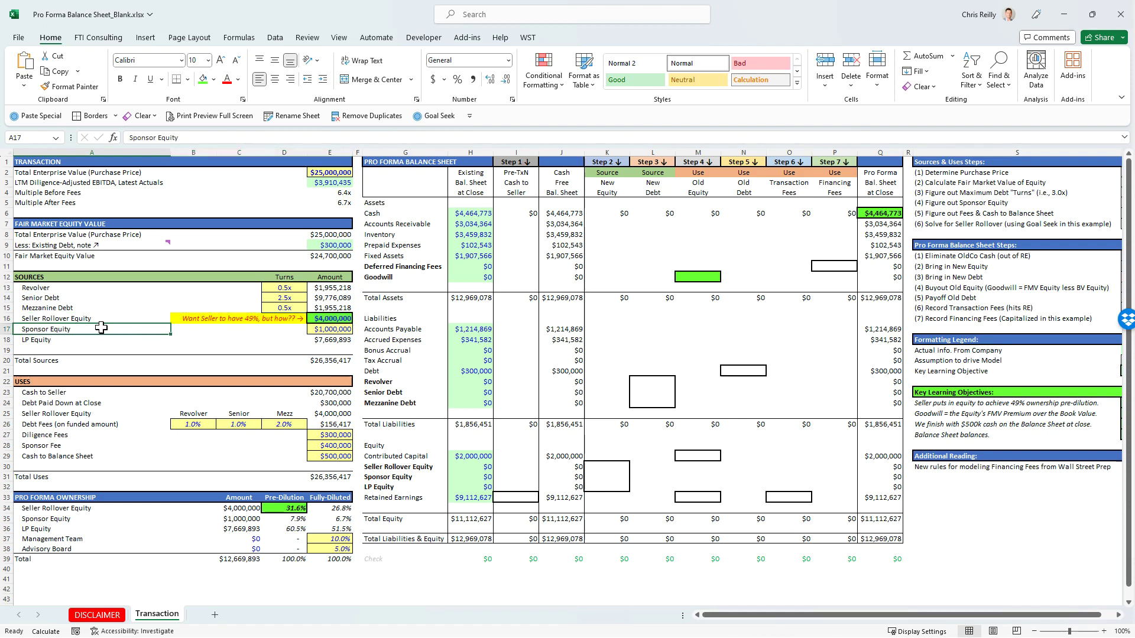
left_click_drag(102, 328, 330, 330)
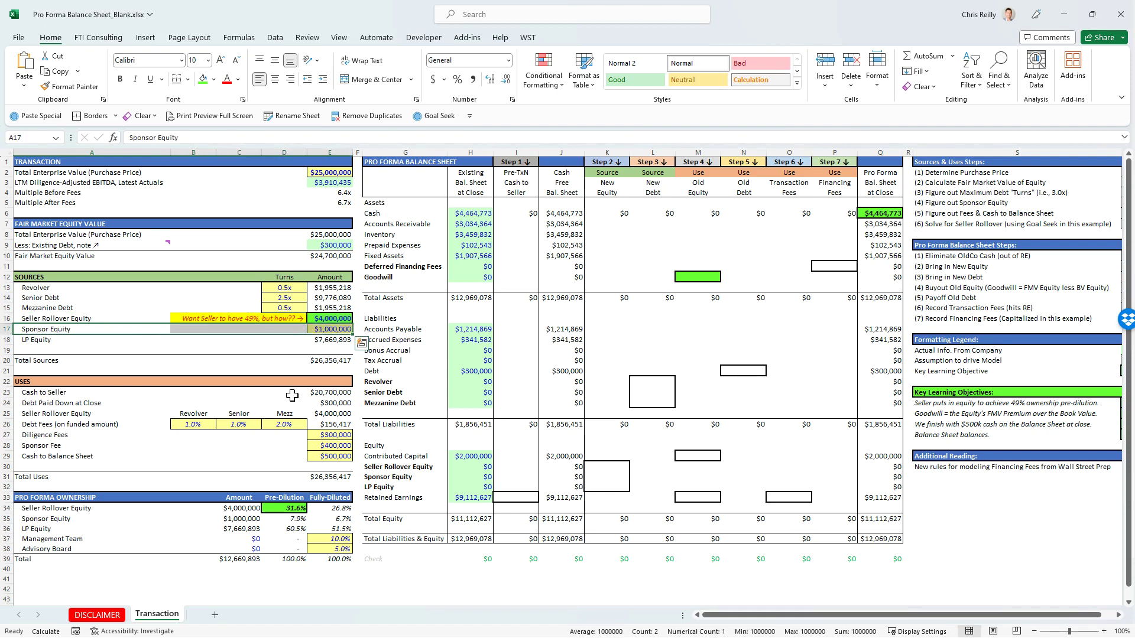
left_click_drag(51, 342, 319, 341)
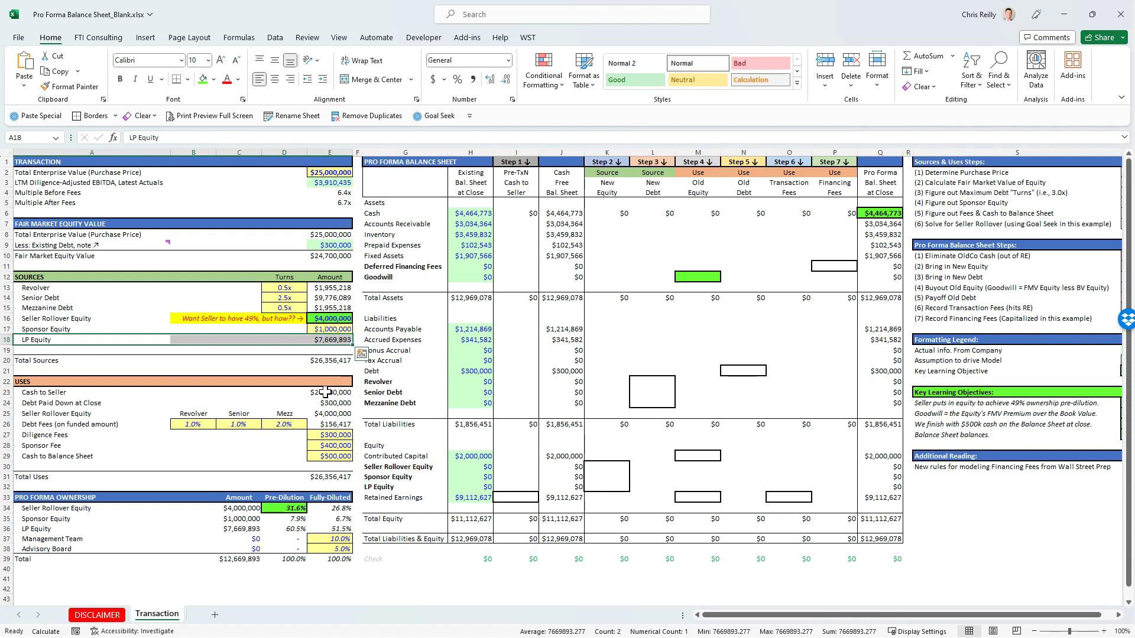
left_click(329, 341)
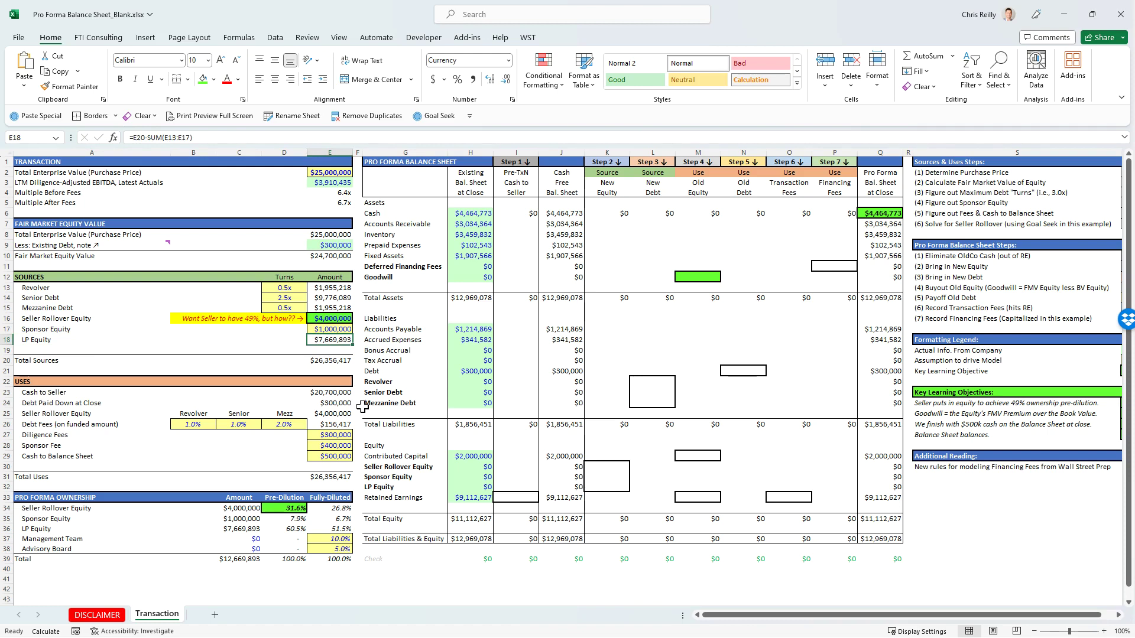
Put an x in T4 and T5 beside step 3, maximum debt turns, and step 4, sponsor equity
left_click(933, 193)
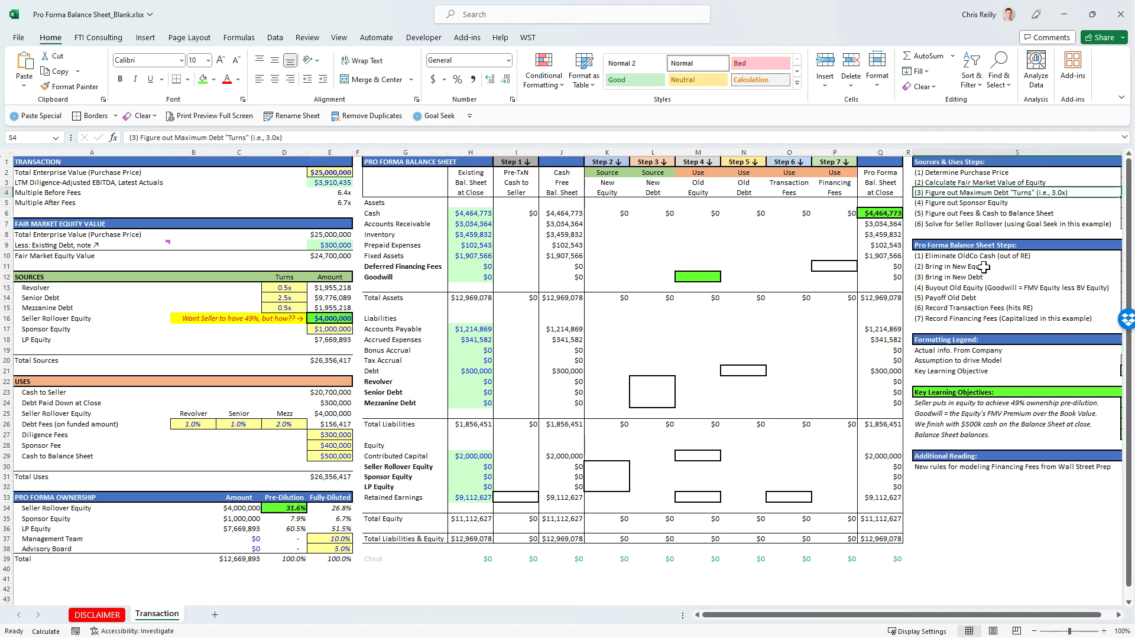
key("Right")
type("x")
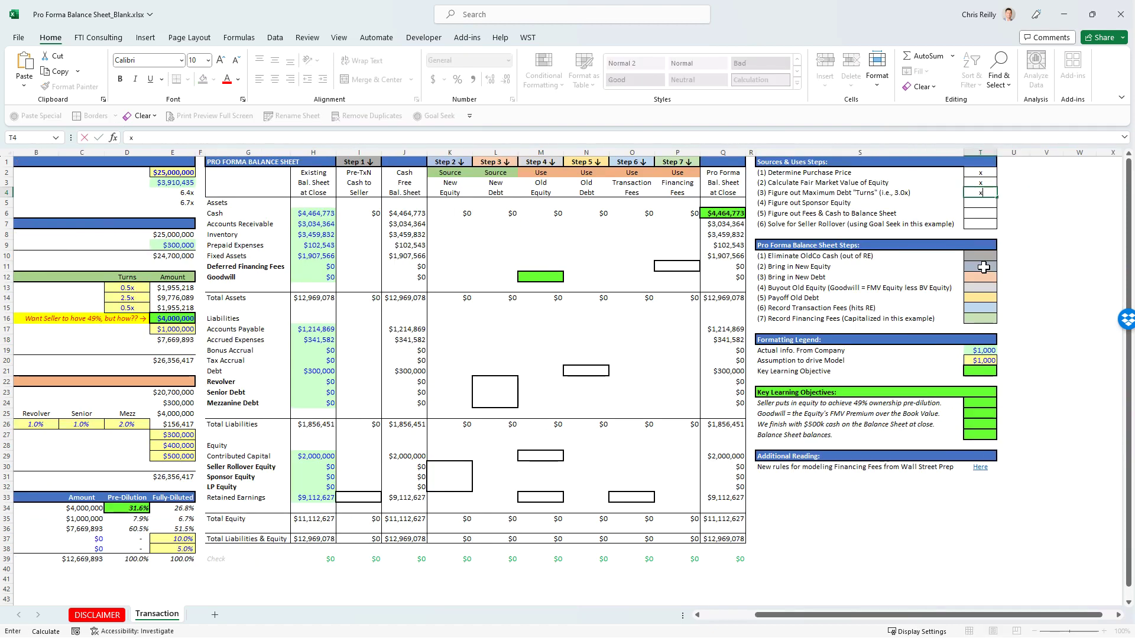
key("Return")
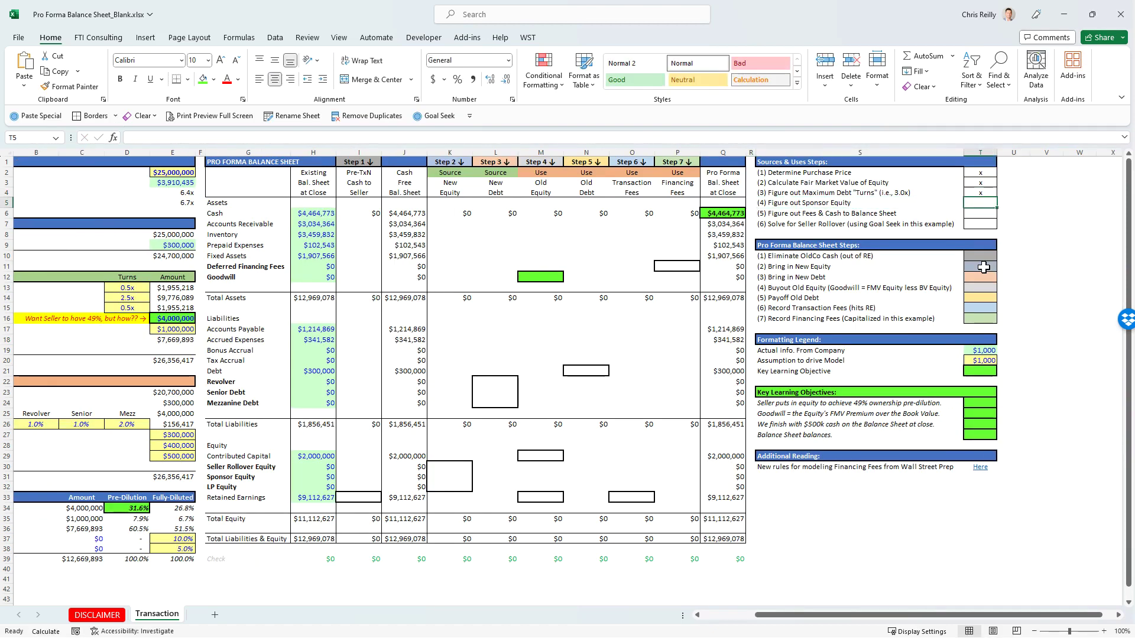
type("x")
key("Return")
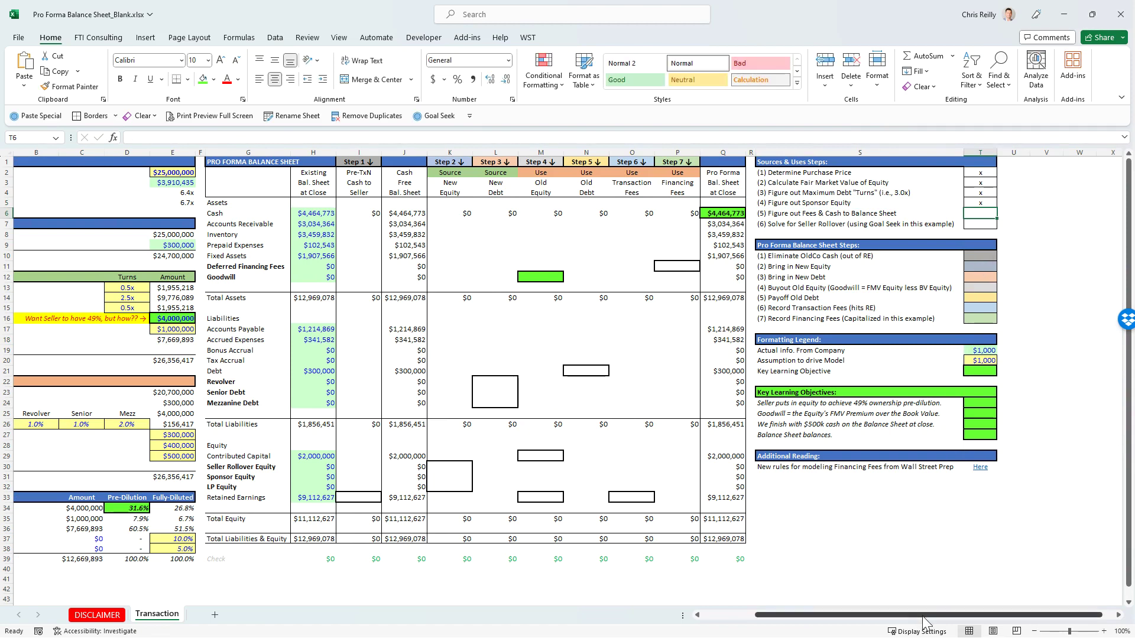
Review the Sponsor Equity amount, the three debt amounts, the Seller Rollover row and the LP Equity plug formula
left_click_drag(926, 615, 851, 615)
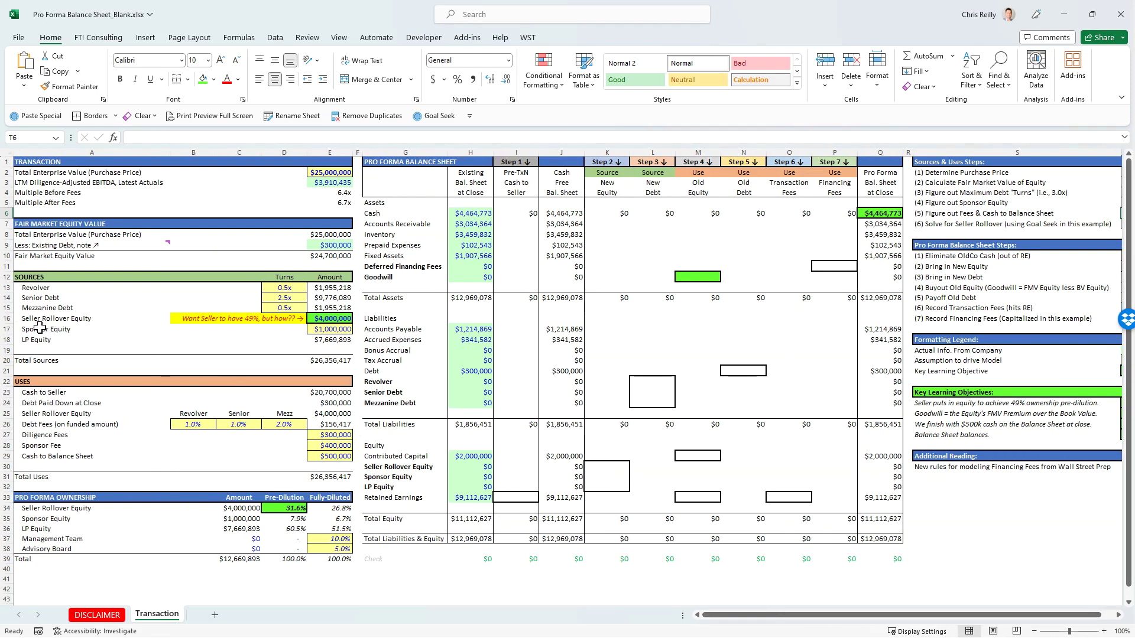
left_click(344, 329)
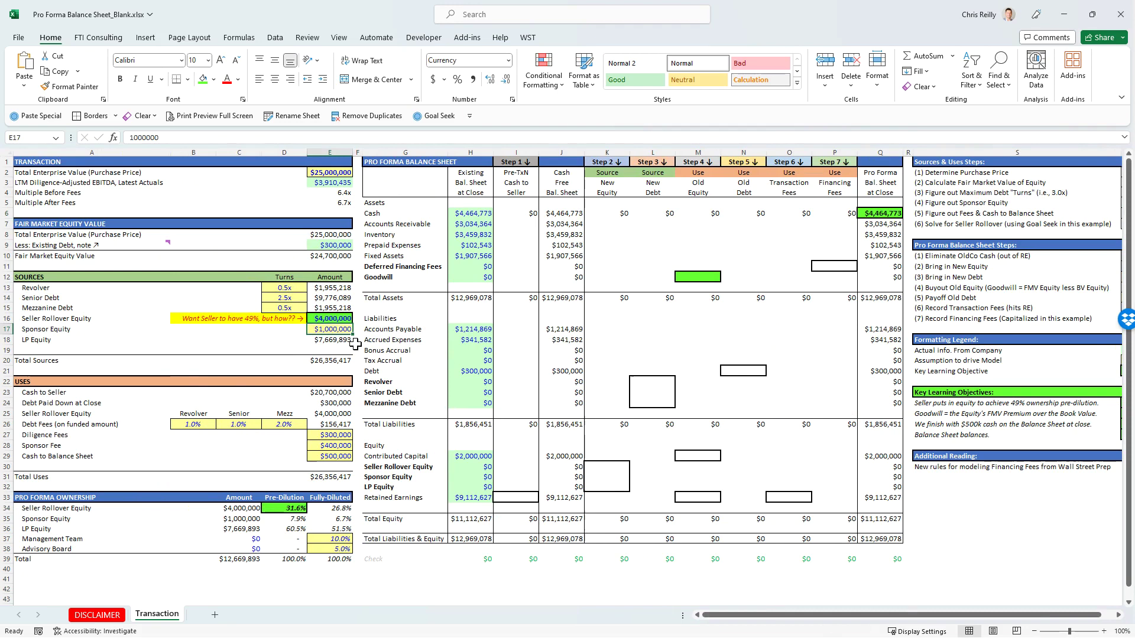
left_click_drag(331, 288, 331, 308)
left_click(329, 329)
left_click_drag(42, 319, 331, 319)
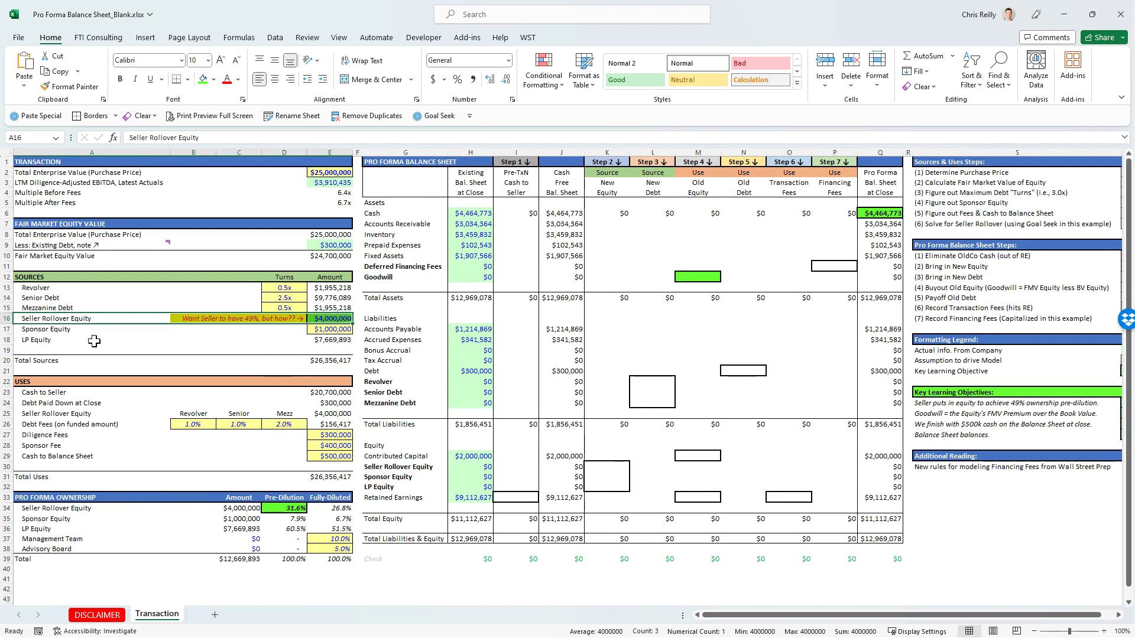
left_click(319, 341)
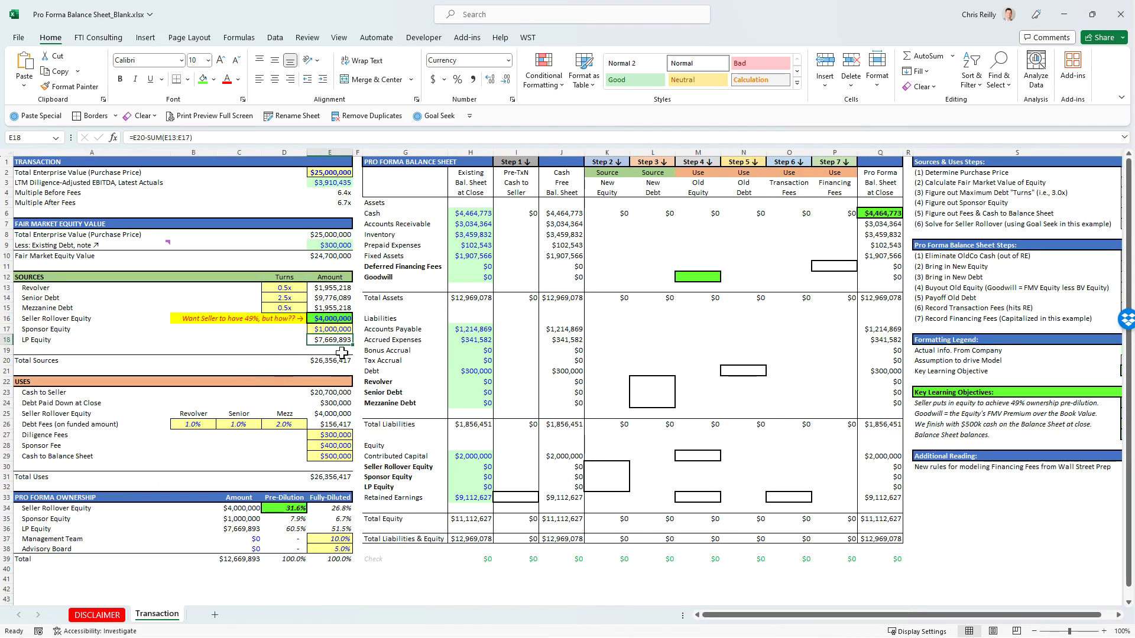
left_click(338, 329)
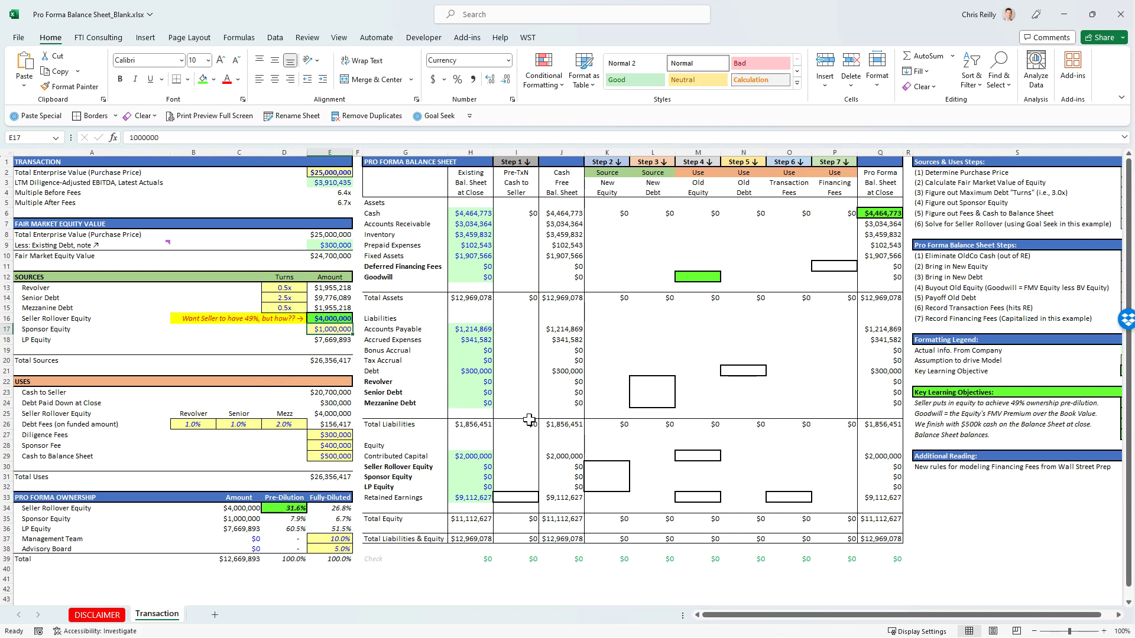
left_click_drag(774, 615, 805, 618)
left_click(890, 214)
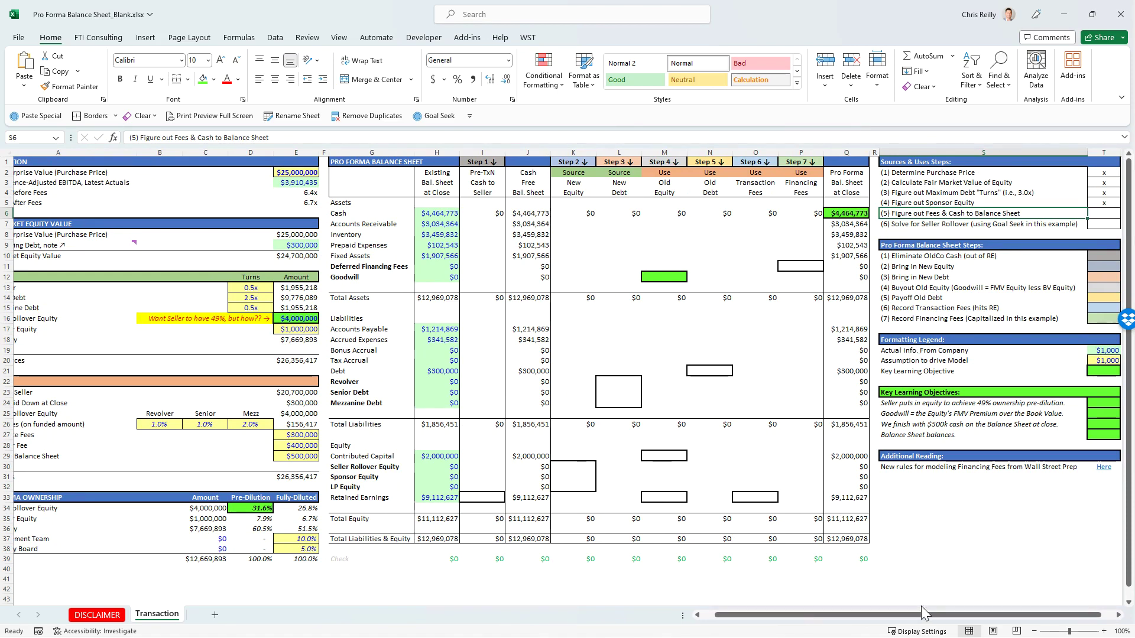
left_click_drag(922, 615, 850, 621)
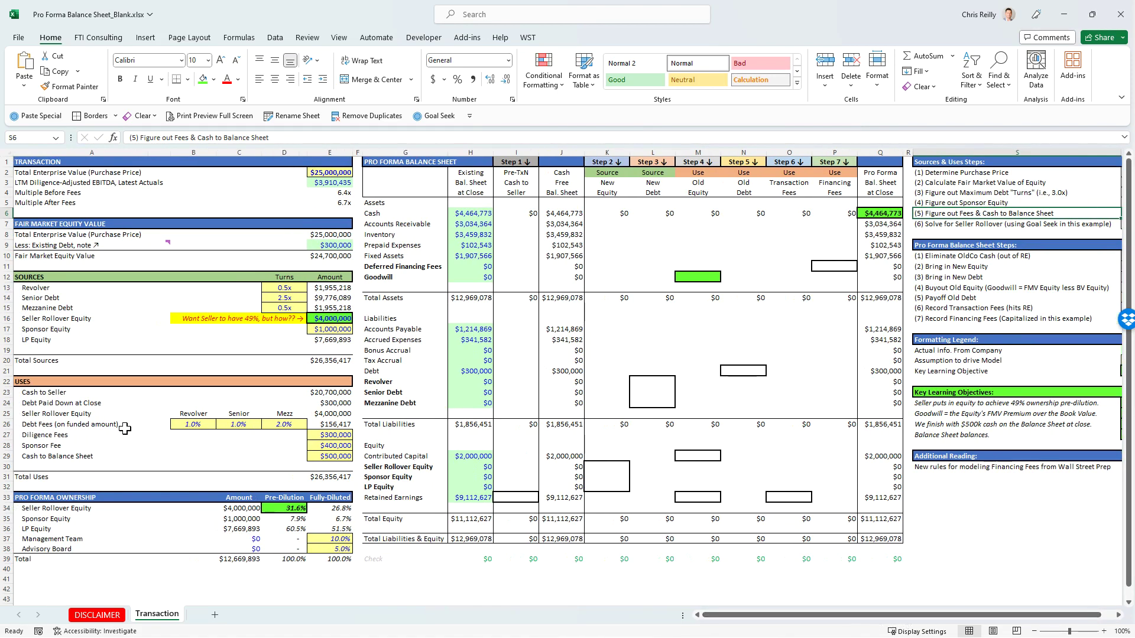
left_click(27, 381)
left_click_drag(27, 381, 348, 473)
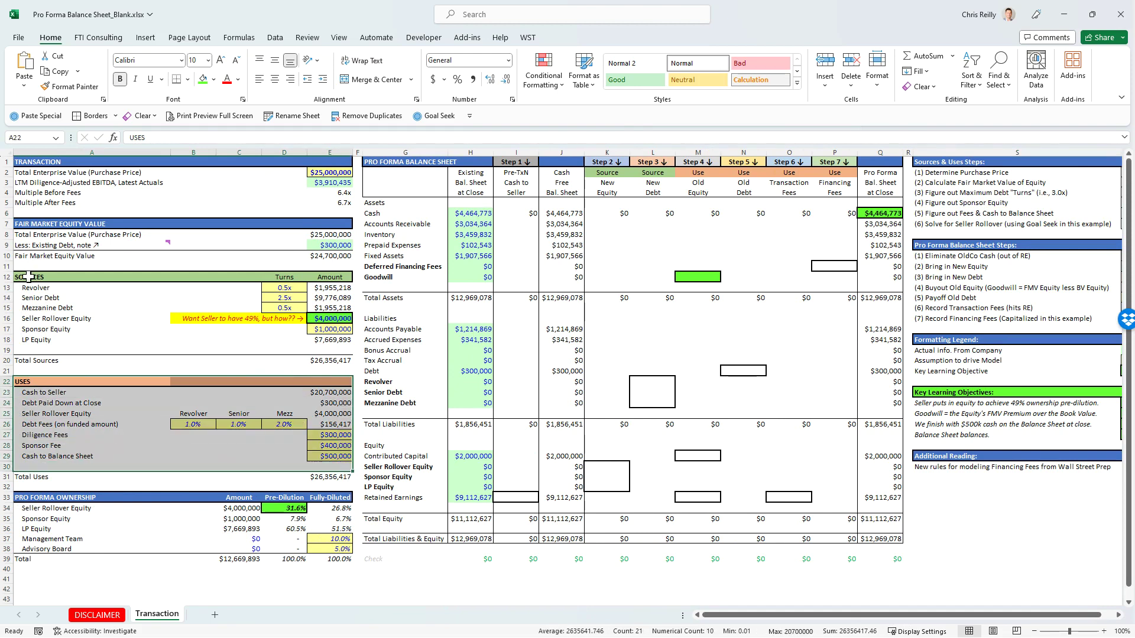
left_click_drag(30, 277, 323, 349)
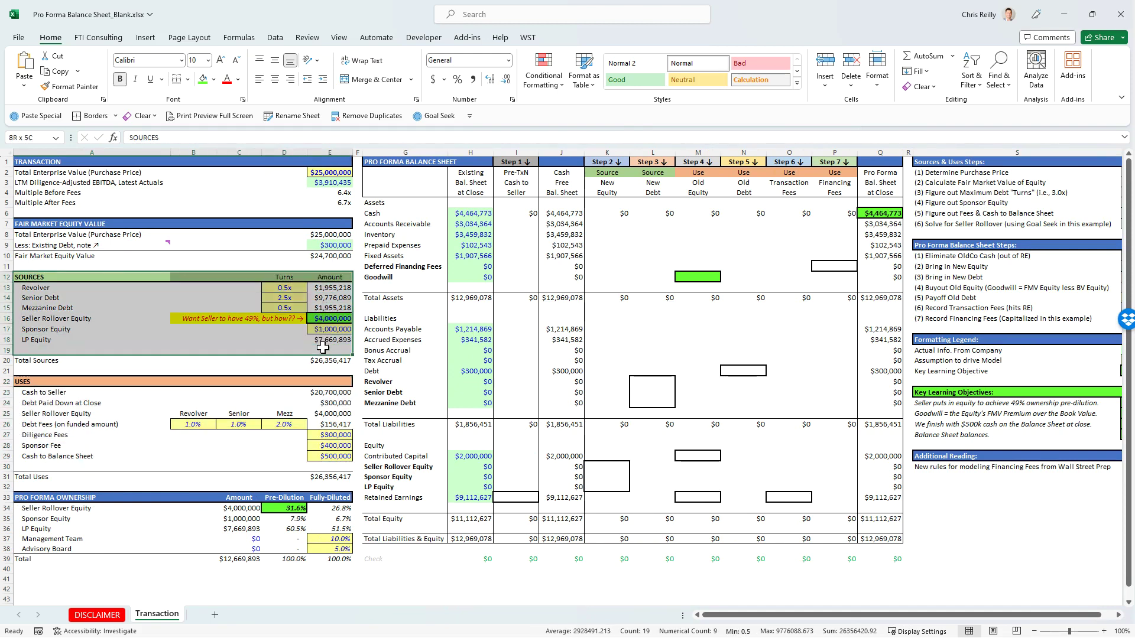
left_click_drag(38, 385, 341, 468)
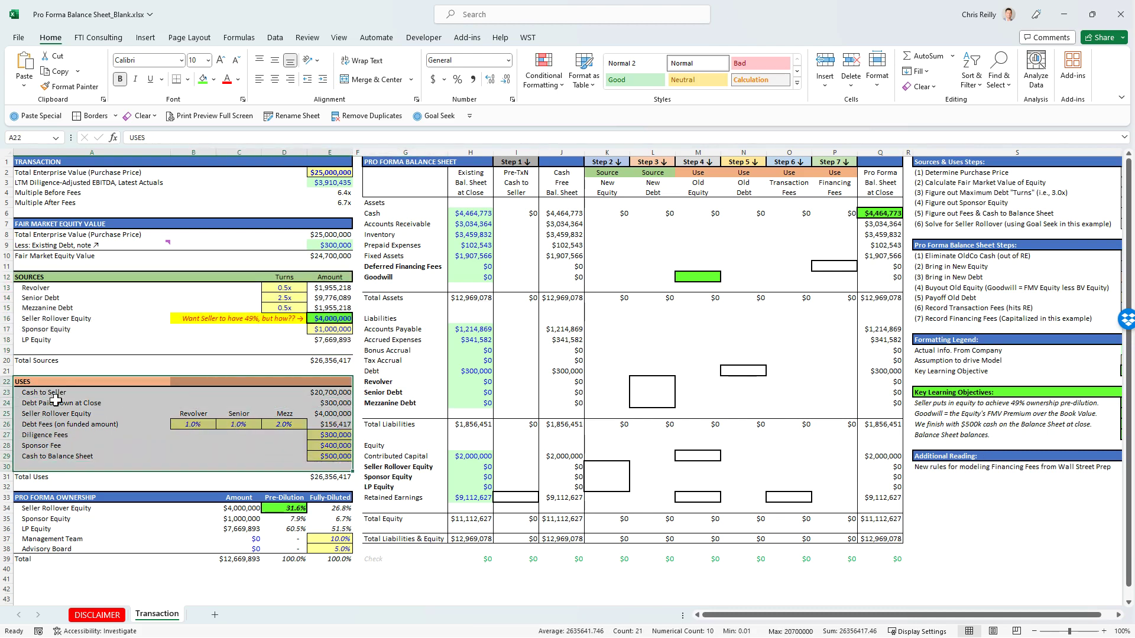
left_click(330, 394)
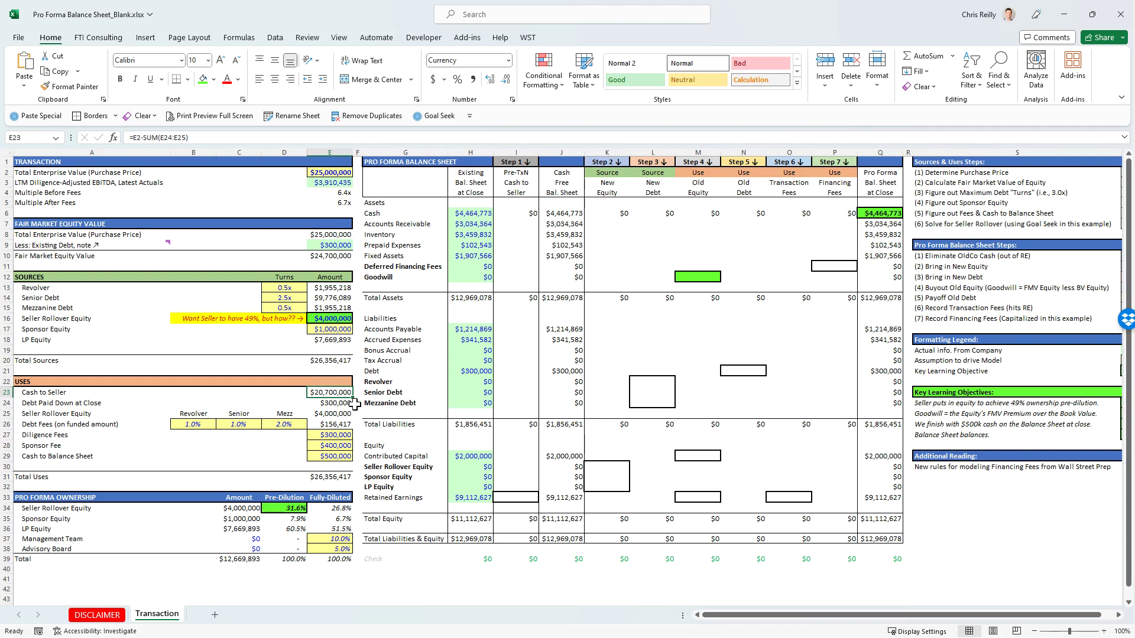
left_click(341, 403)
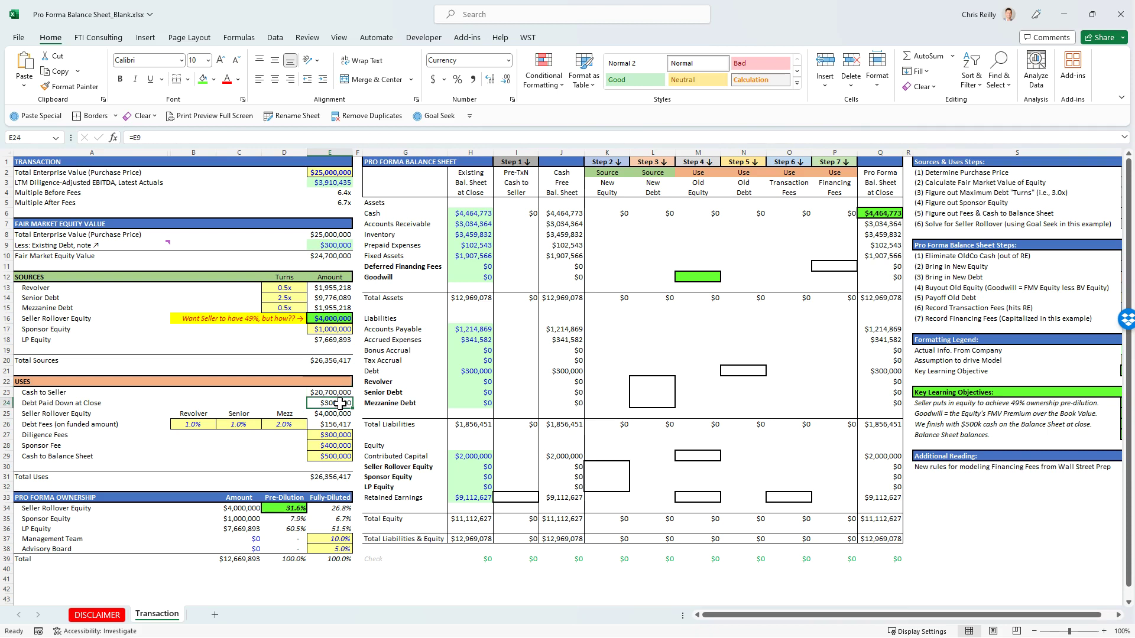
left_click(334, 414)
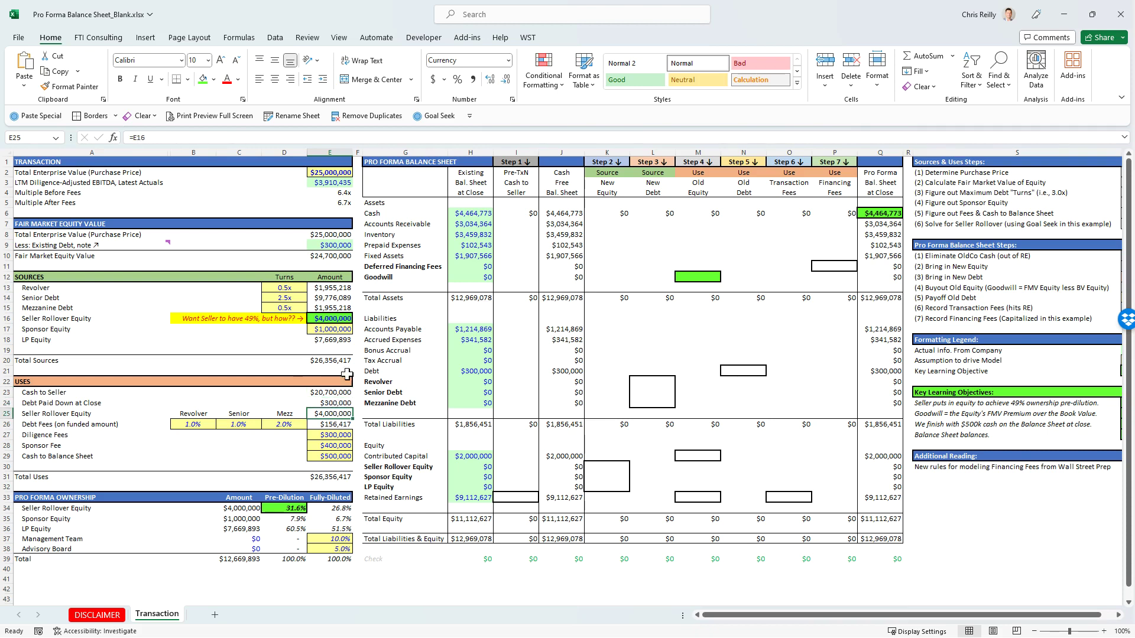
left_click(335, 318)
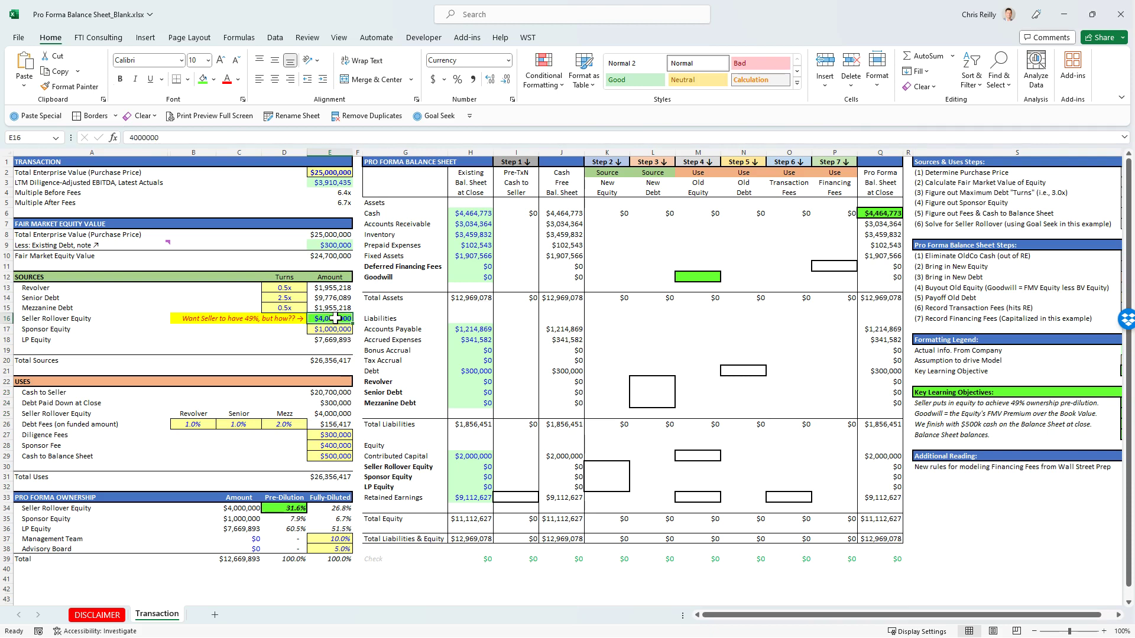
left_click(338, 414)
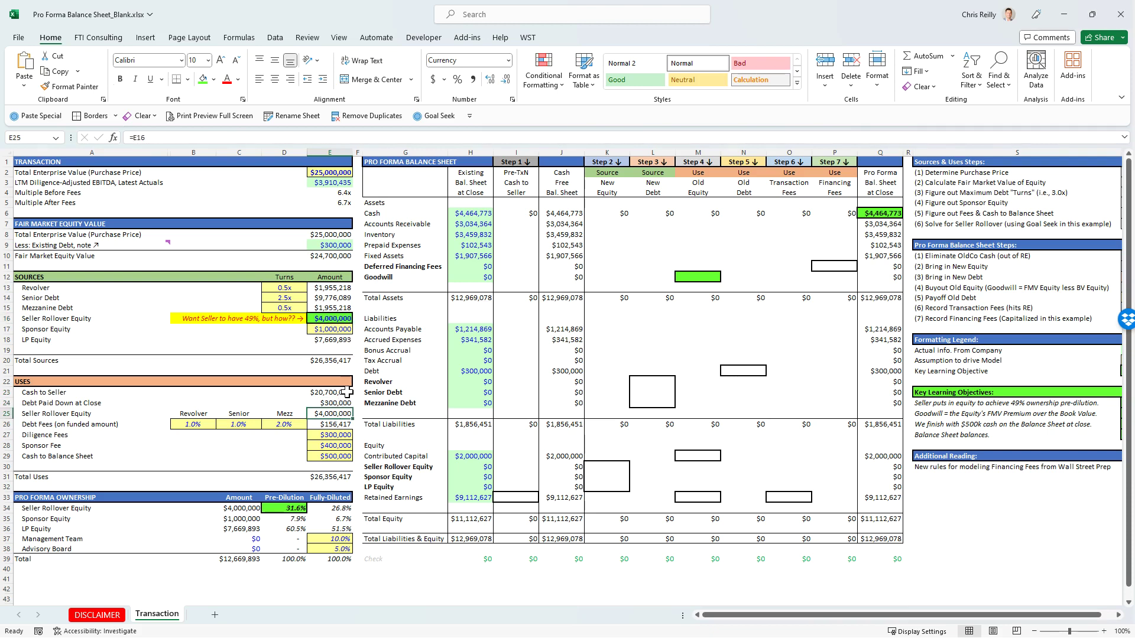
left_click(338, 319)
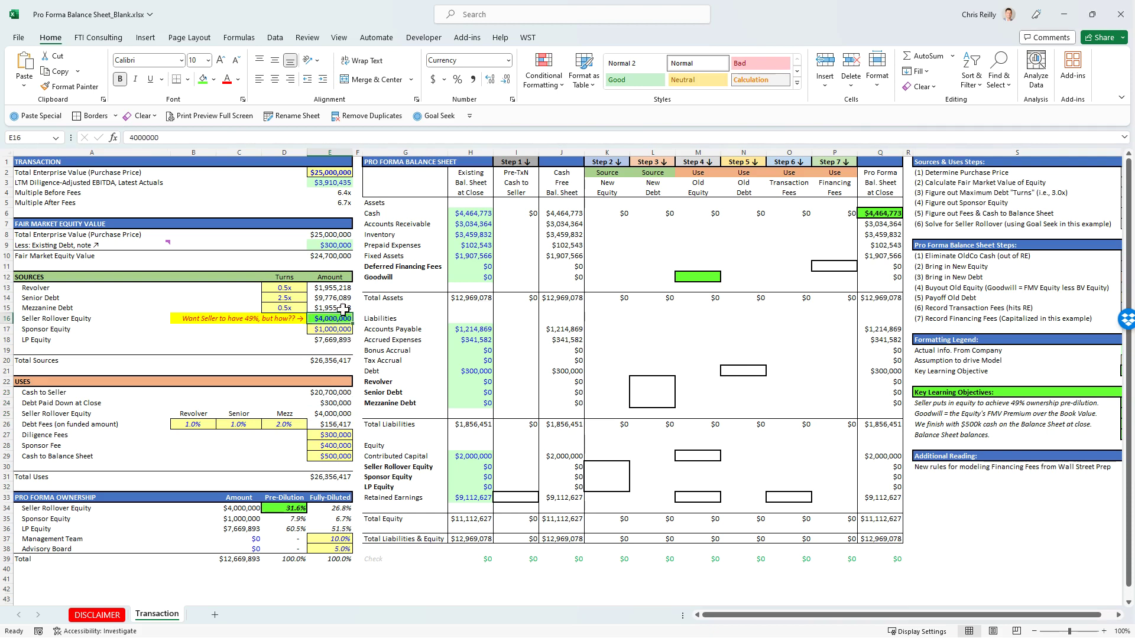
left_click(344, 414)
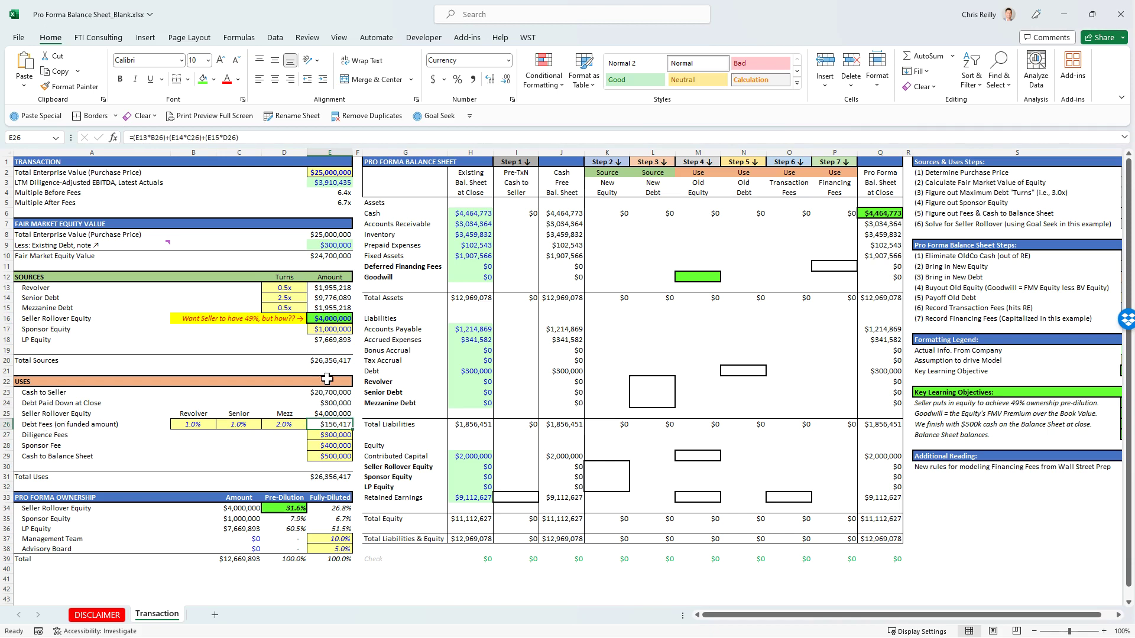
left_click_drag(330, 288, 329, 305)
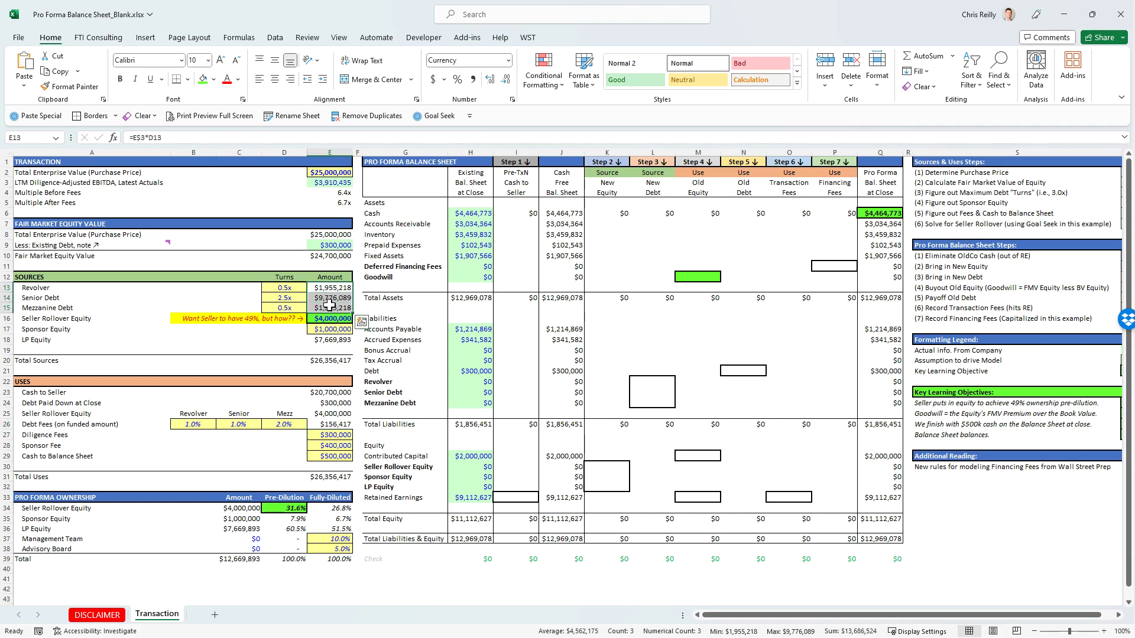
left_click_drag(57, 288, 54, 308)
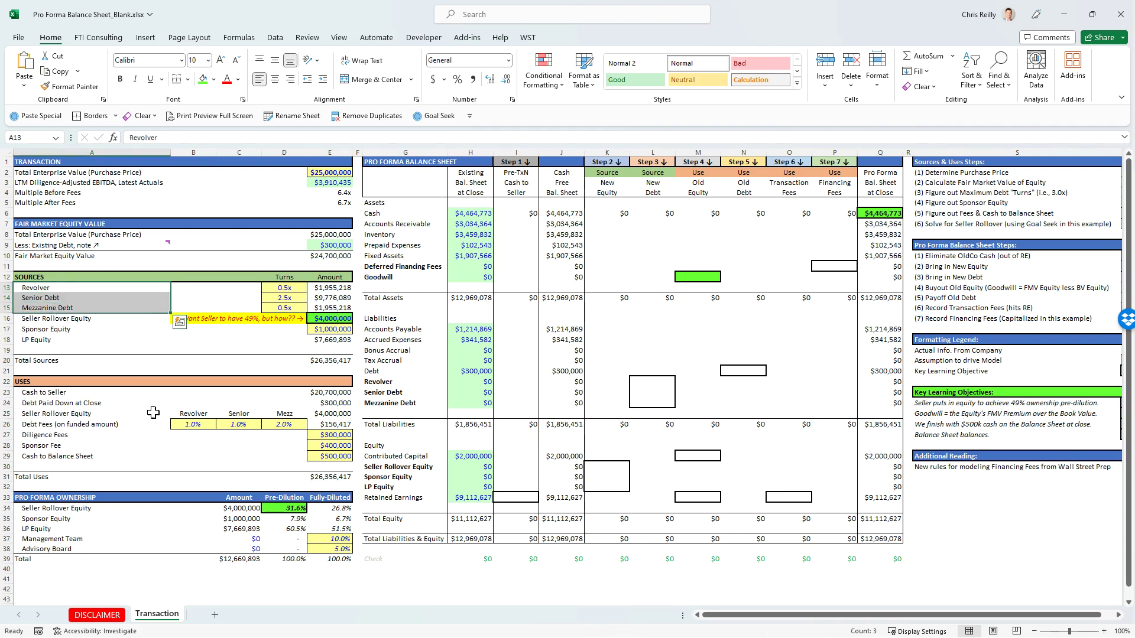
left_click_drag(187, 424, 299, 425)
left_click(329, 425)
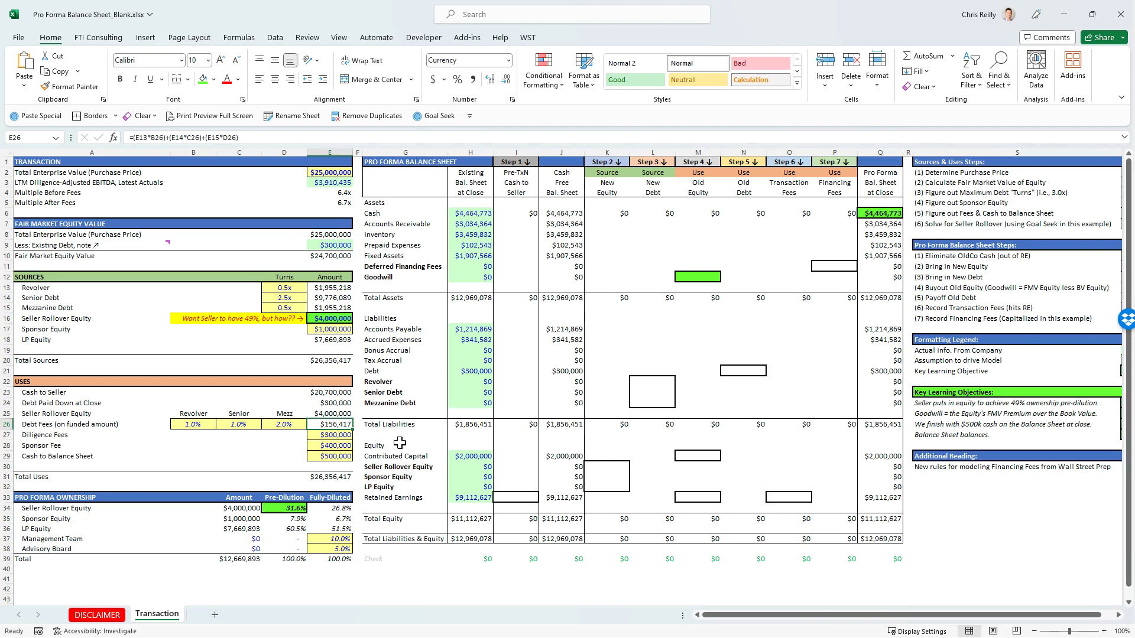
key("F2")
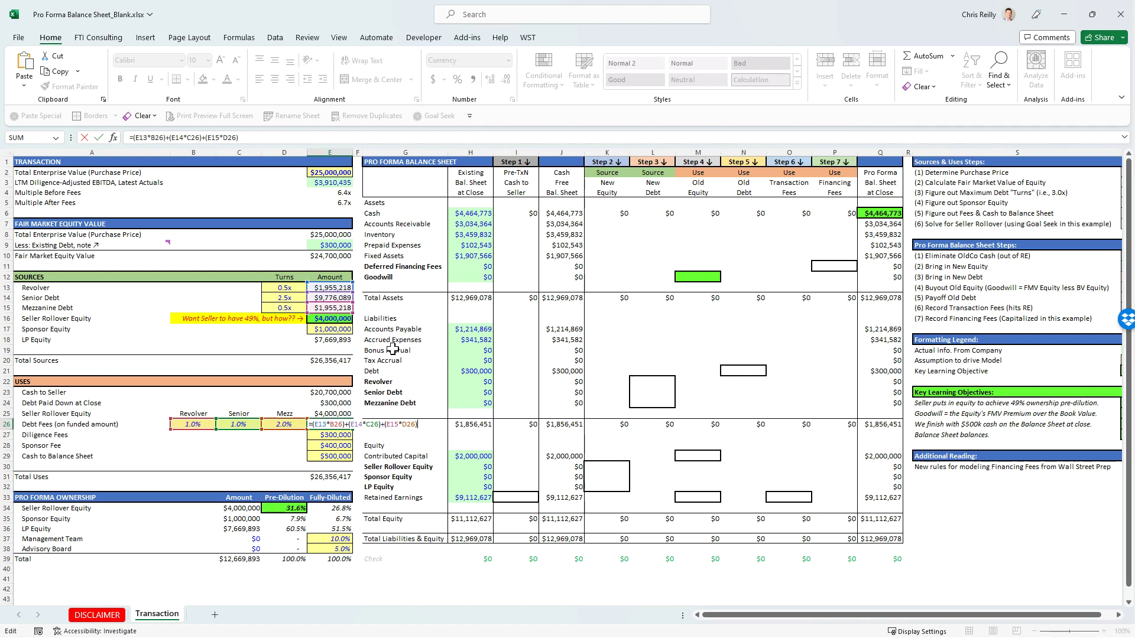
key("Escape")
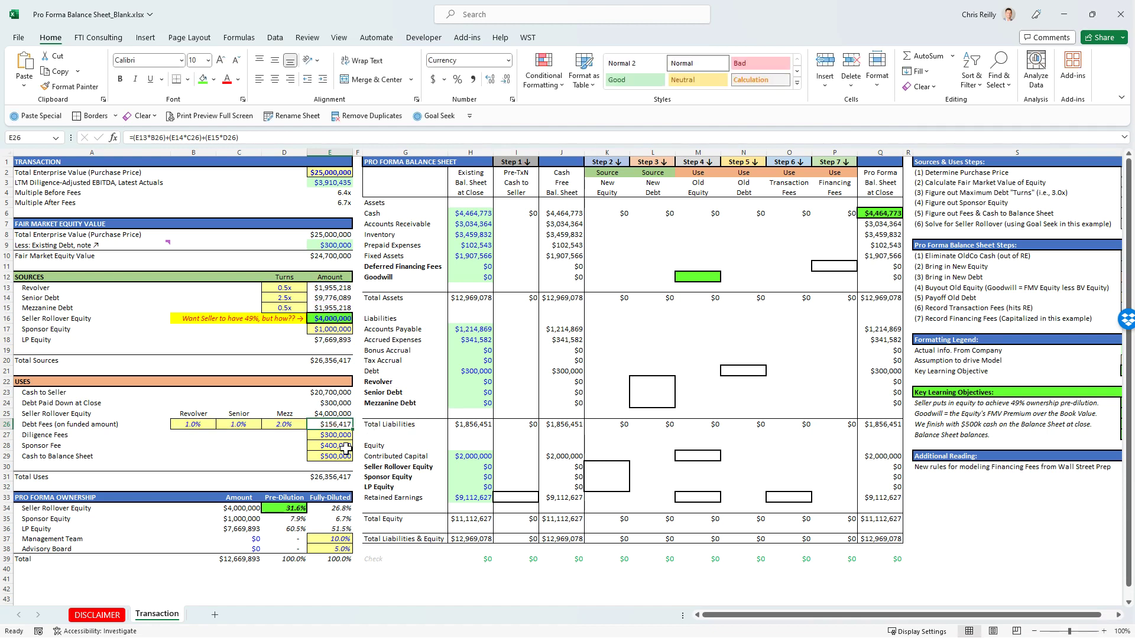
left_click_drag(46, 436, 321, 435)
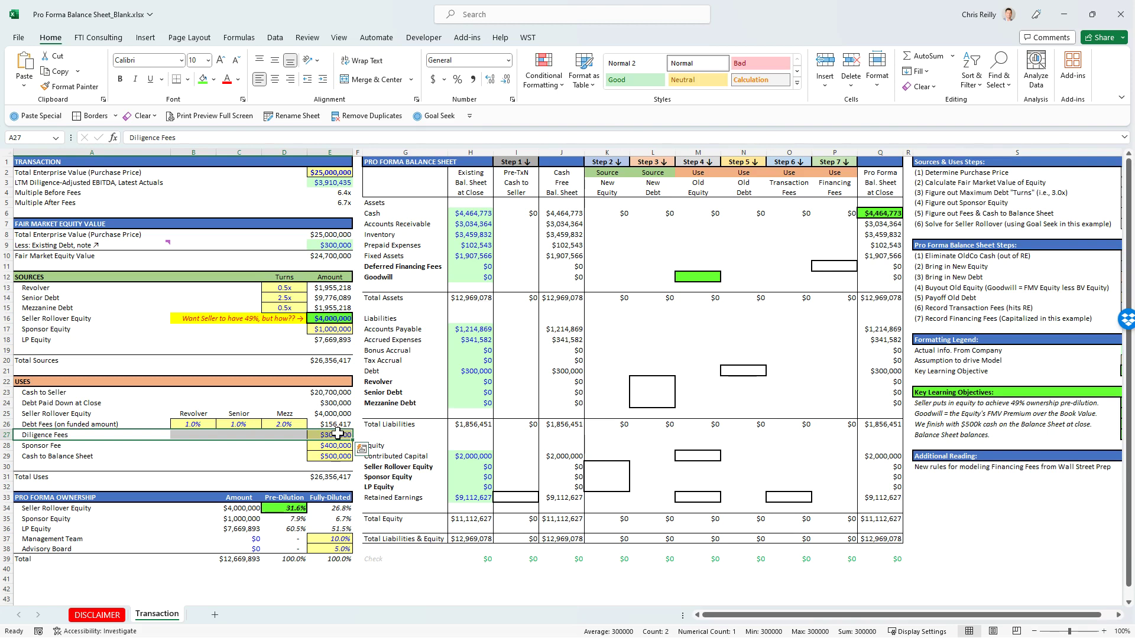
left_click(335, 435)
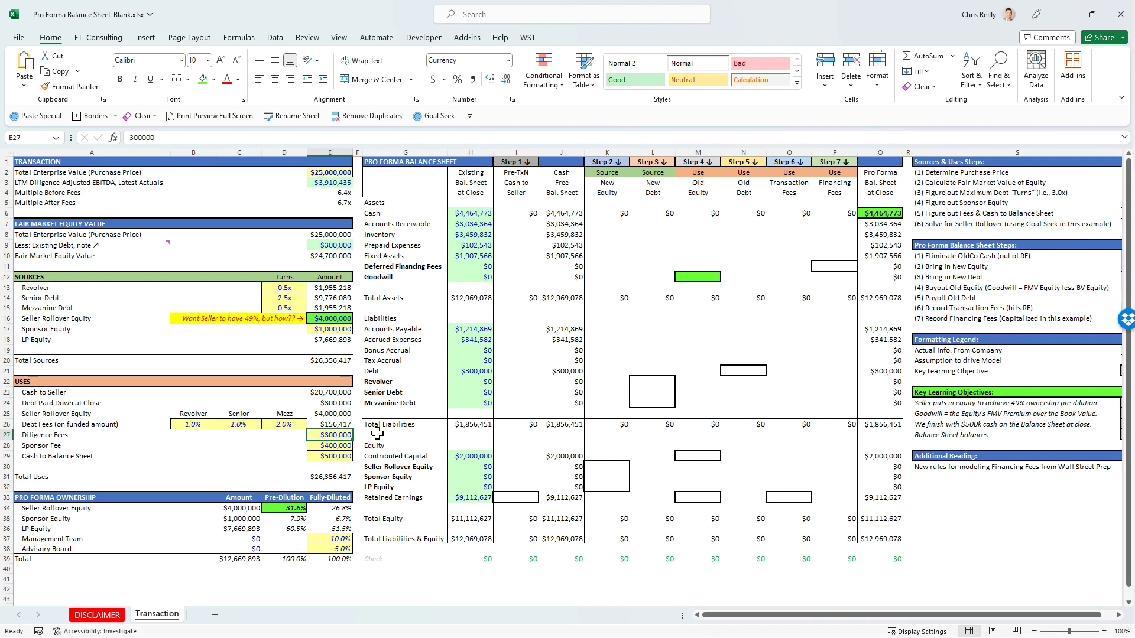
left_click(131, 446)
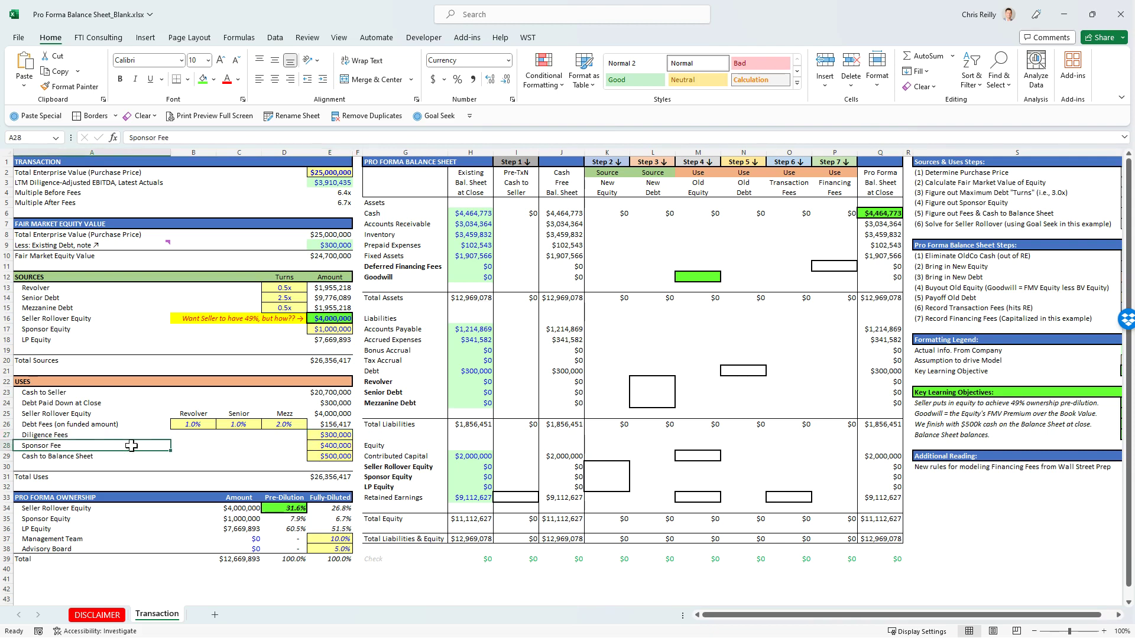
left_click_drag(131, 446, 329, 446)
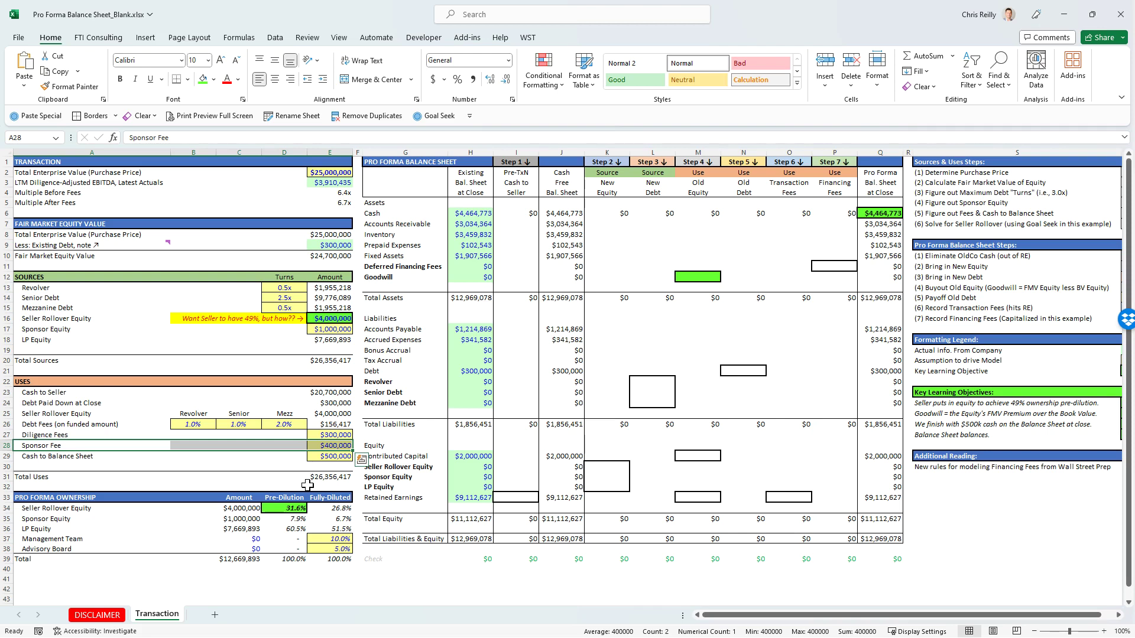
left_click_drag(88, 457, 331, 456)
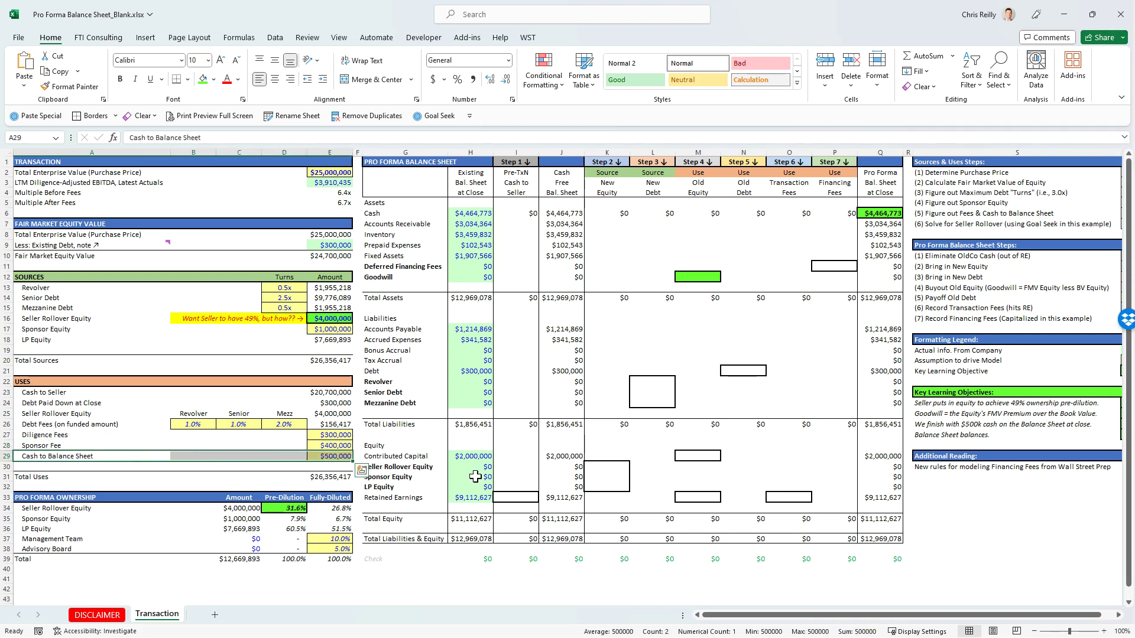
left_click(467, 214)
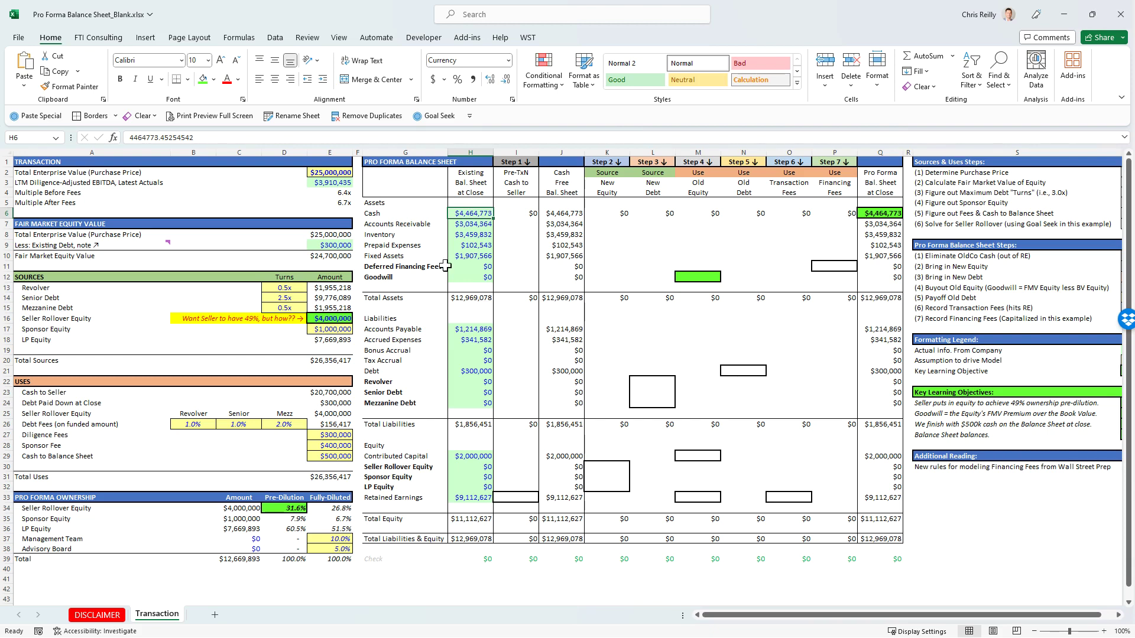
left_click(330, 456)
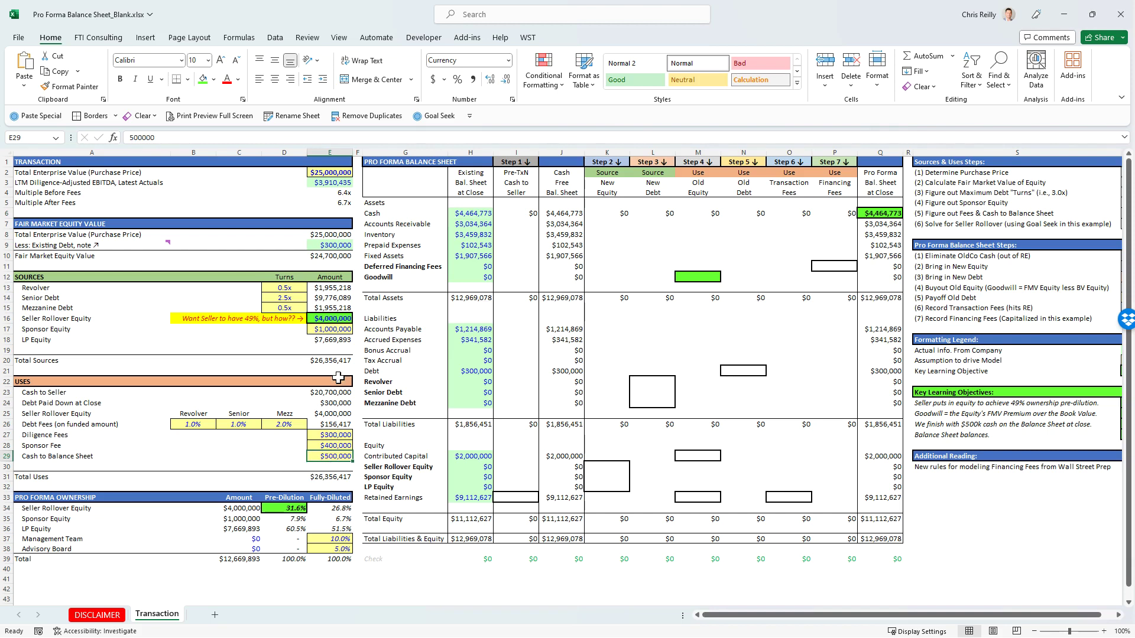
left_click(315, 172)
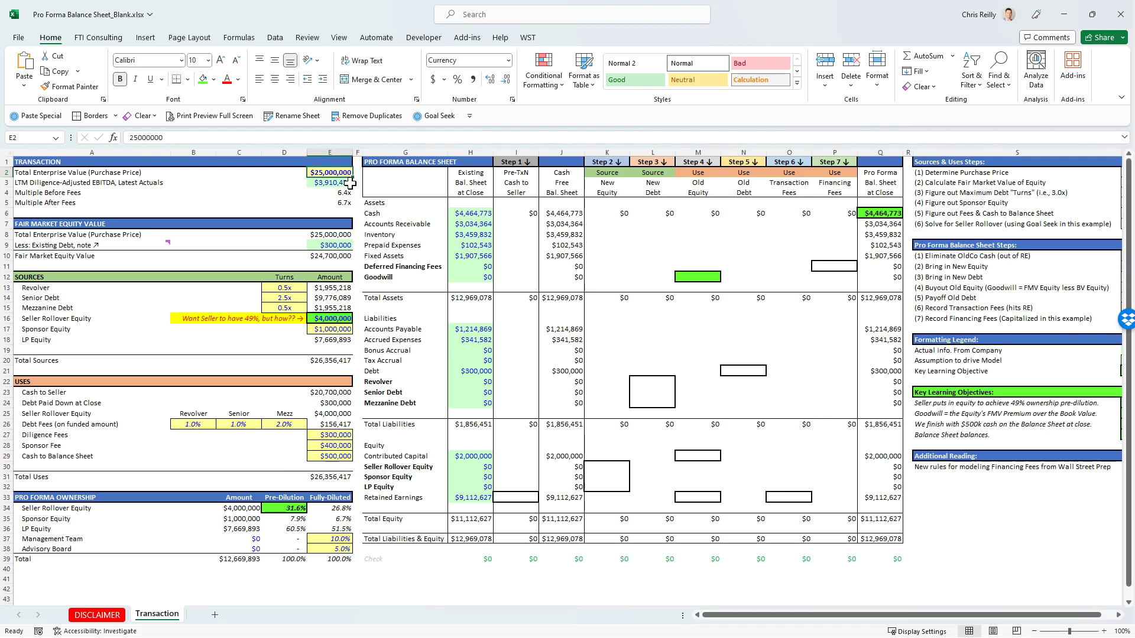
left_click_drag(334, 427, 333, 457)
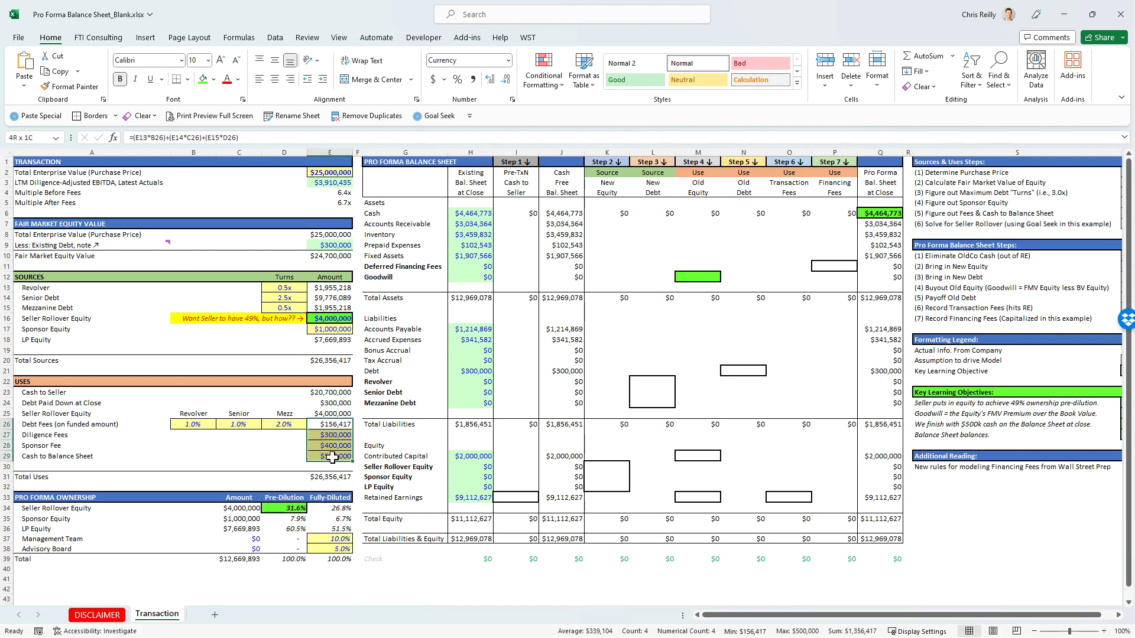
left_click(330, 478)
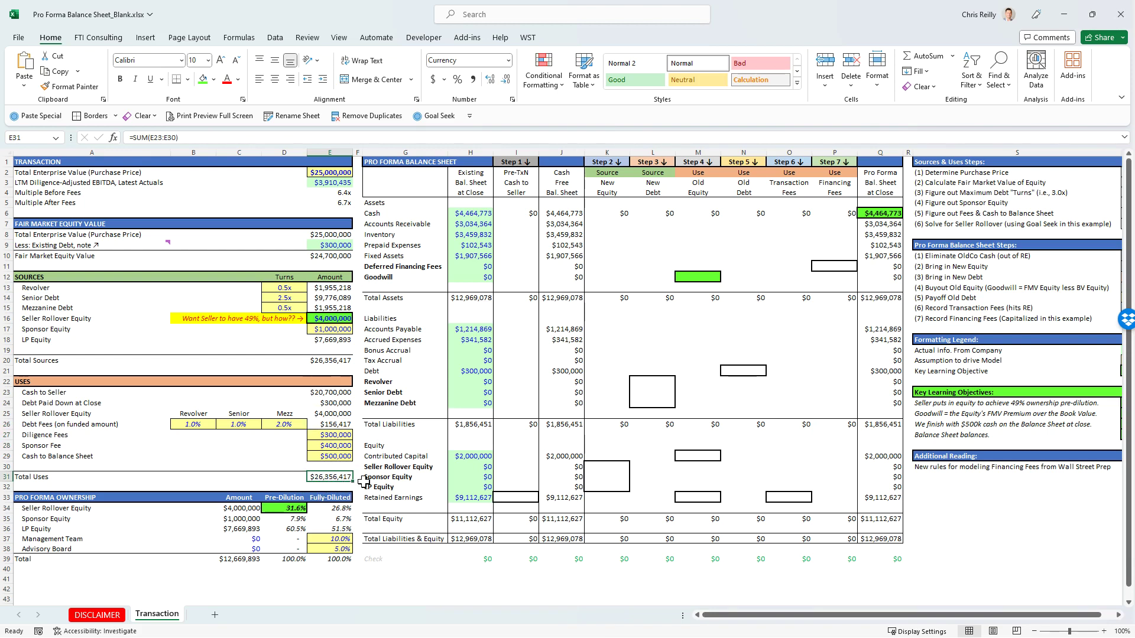
left_click(332, 366)
key("F2")
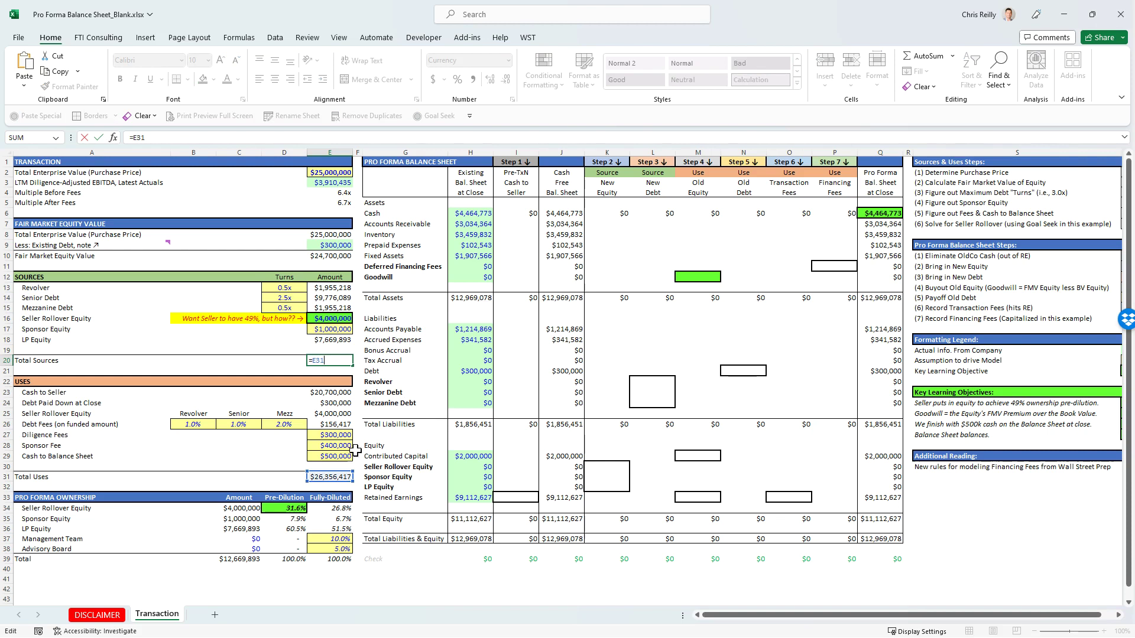
key("Escape")
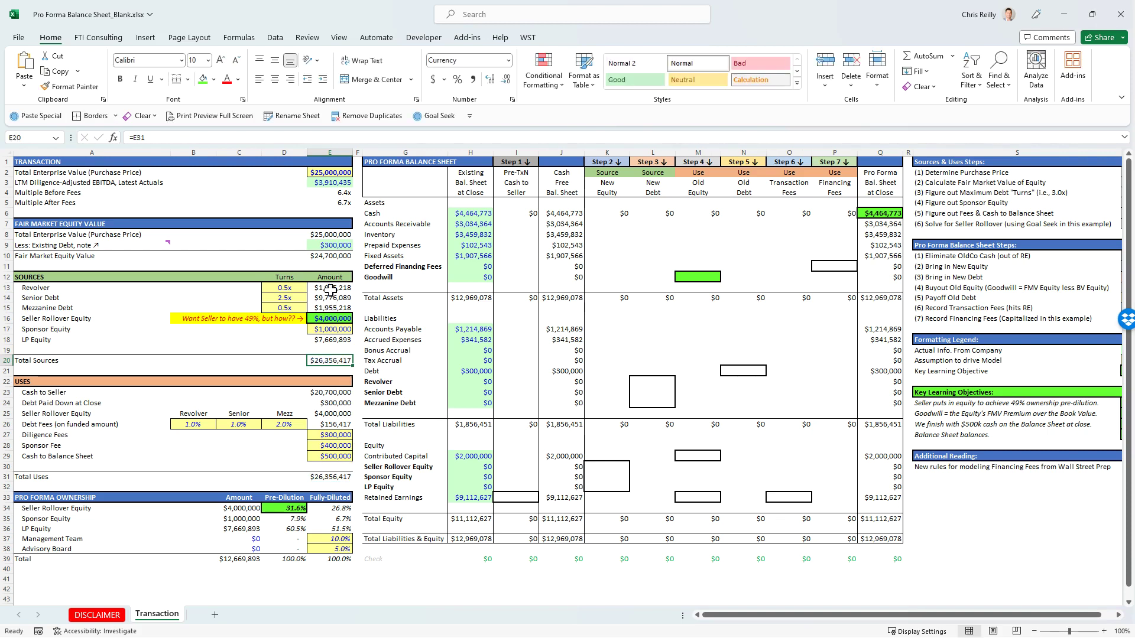
left_click_drag(330, 288, 292, 305)
left_click(333, 329)
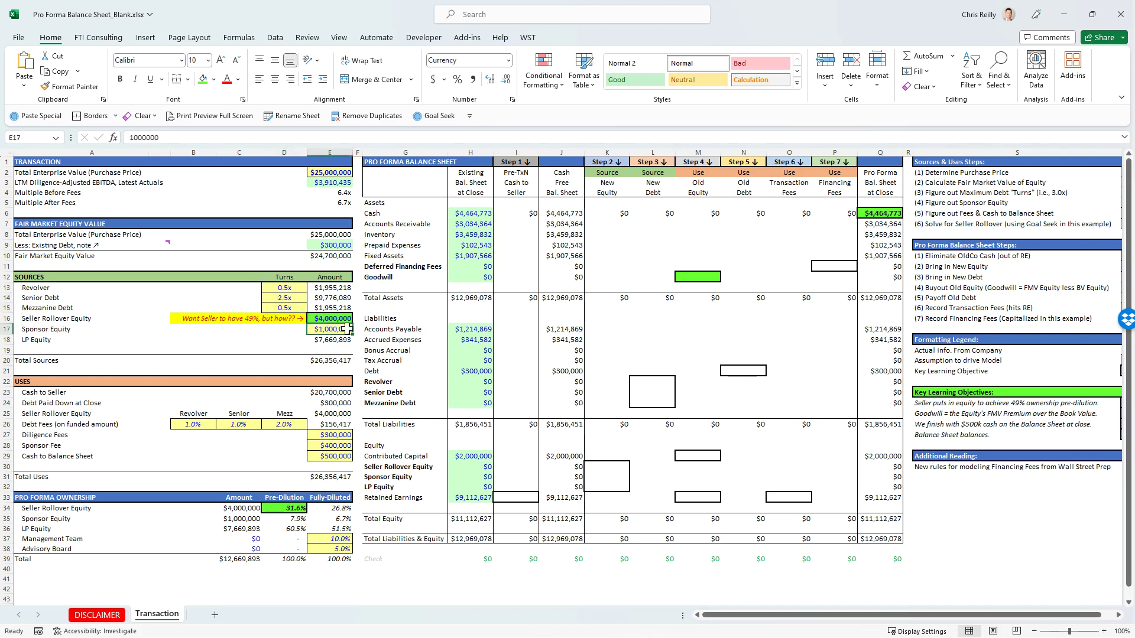
left_click(340, 341)
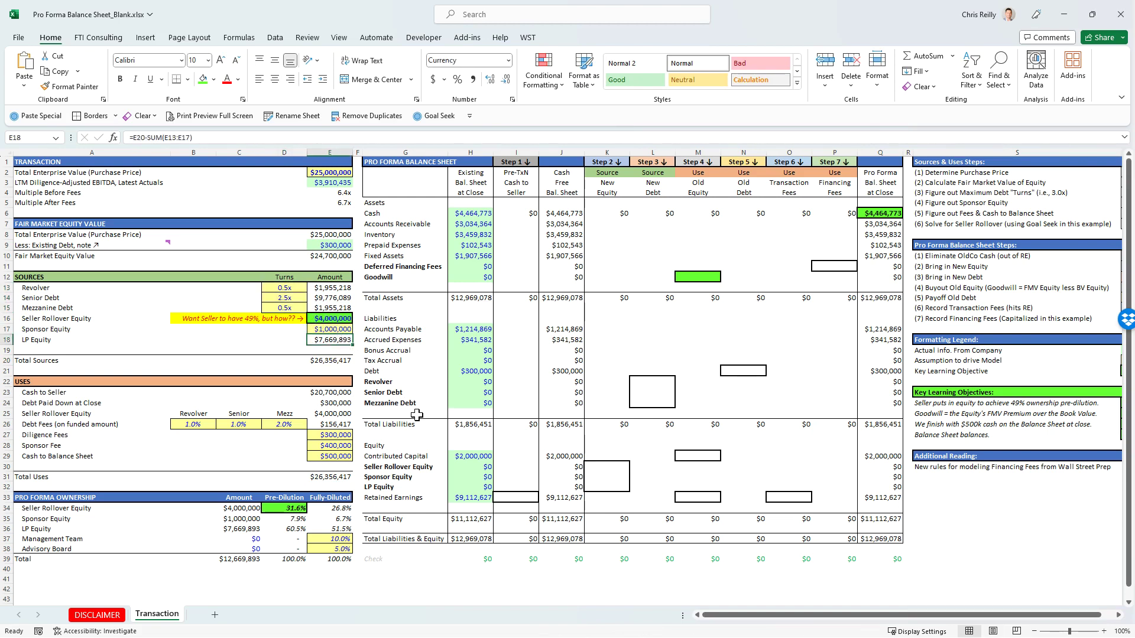
key("F2")
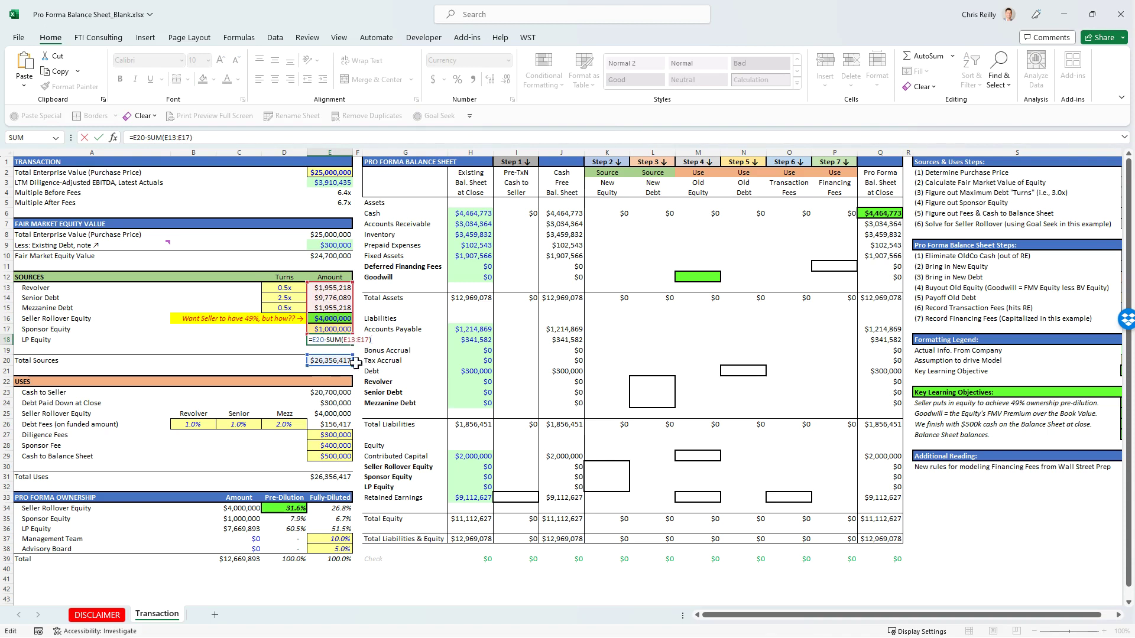
key("Escape")
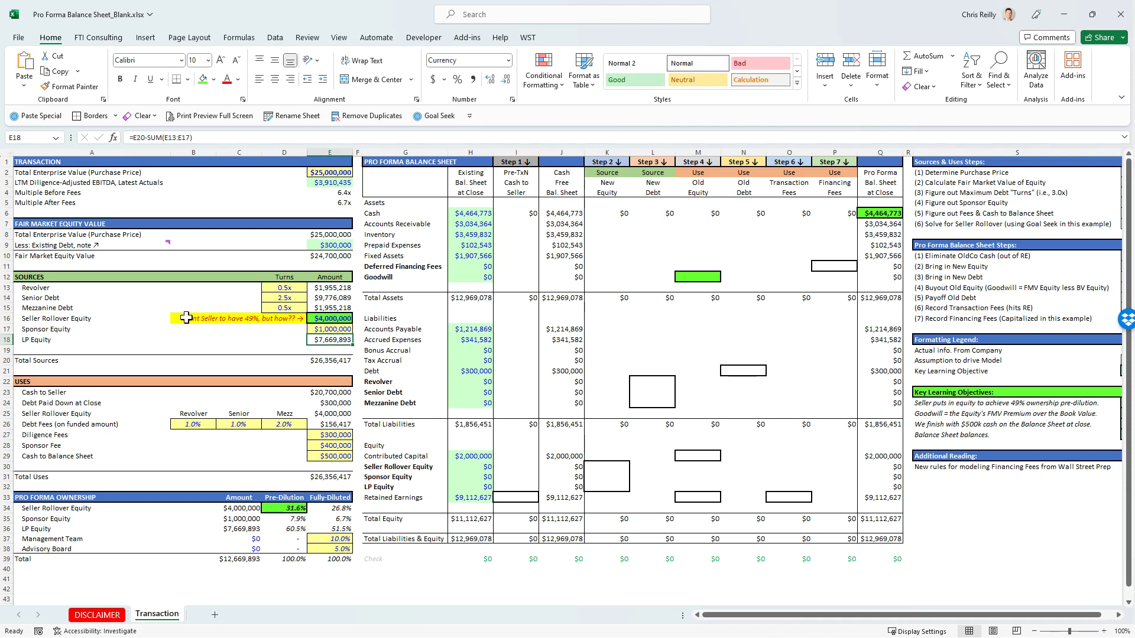
left_click_drag(185, 318, 298, 318)
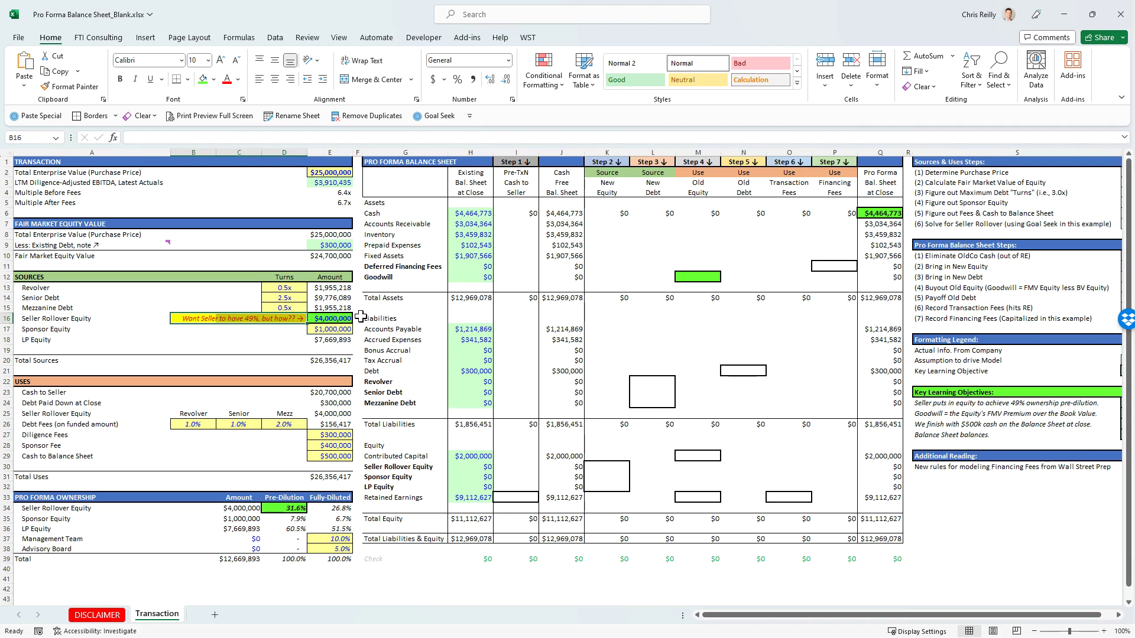
left_click(297, 507)
key("F2")
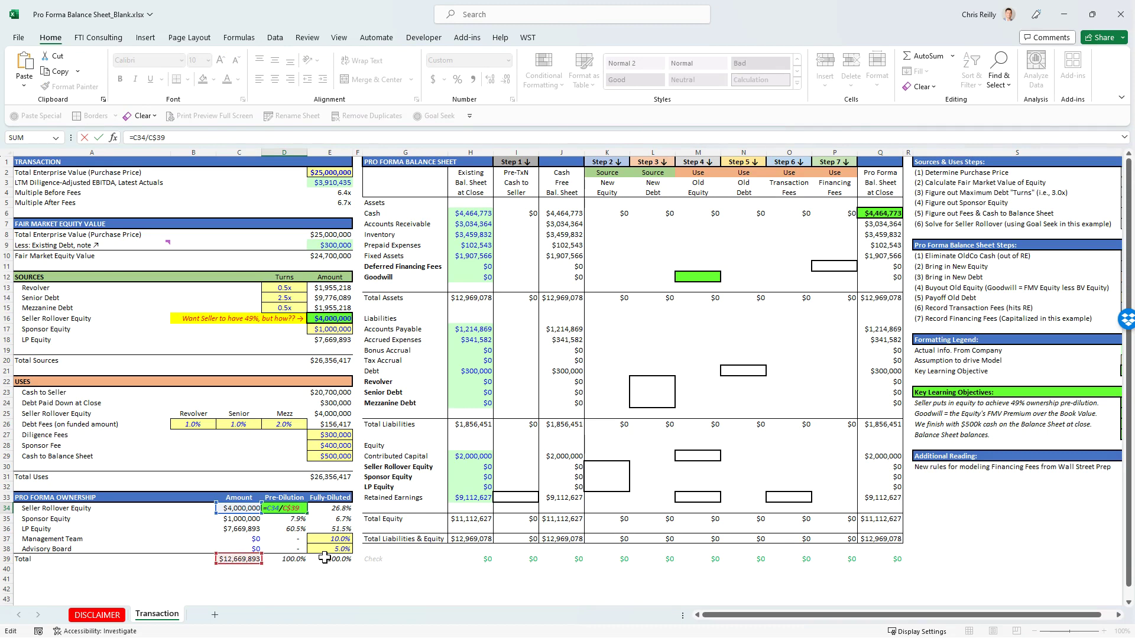
Goal Seek D34 to 0.49 by changing E16, making seller rollover equity $6,208,248
key("Escape")
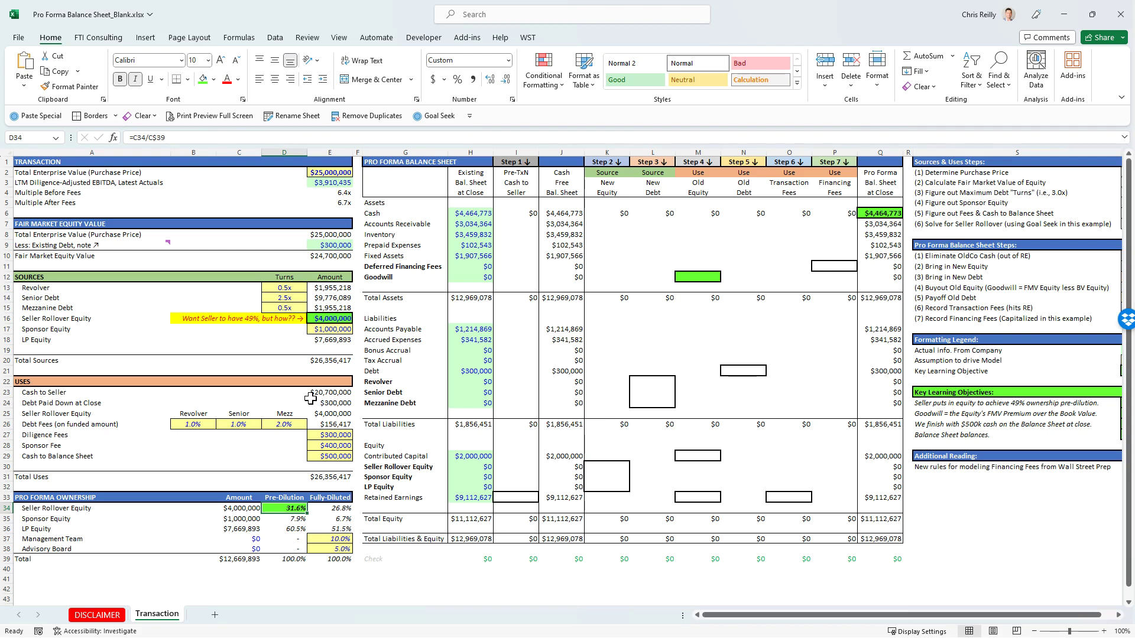
key("alt+6")
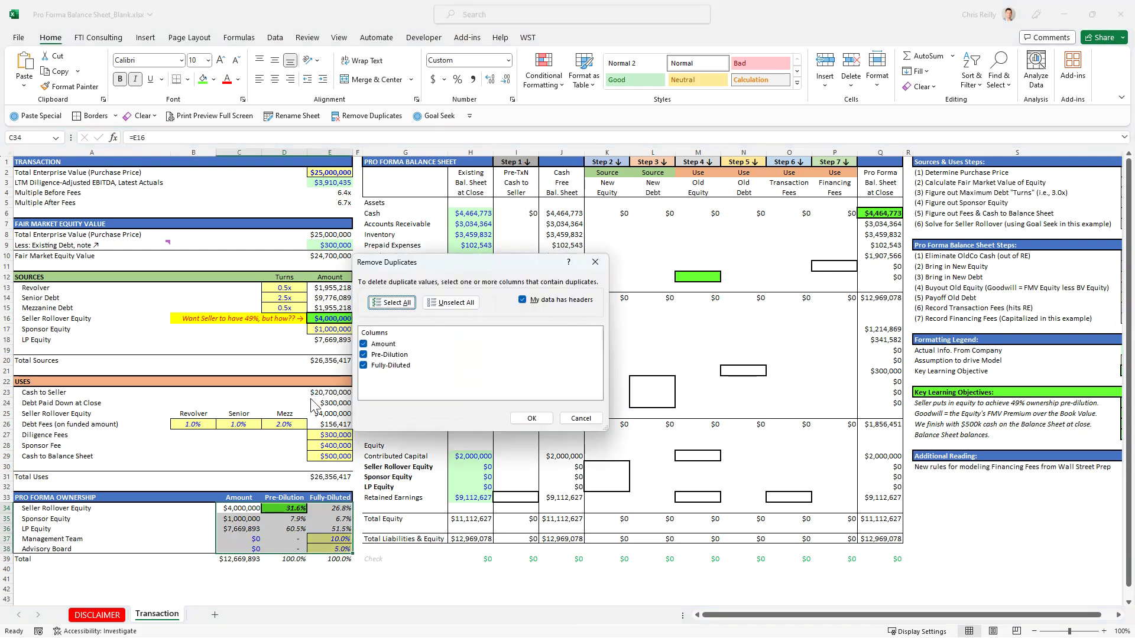
left_click(581, 419)
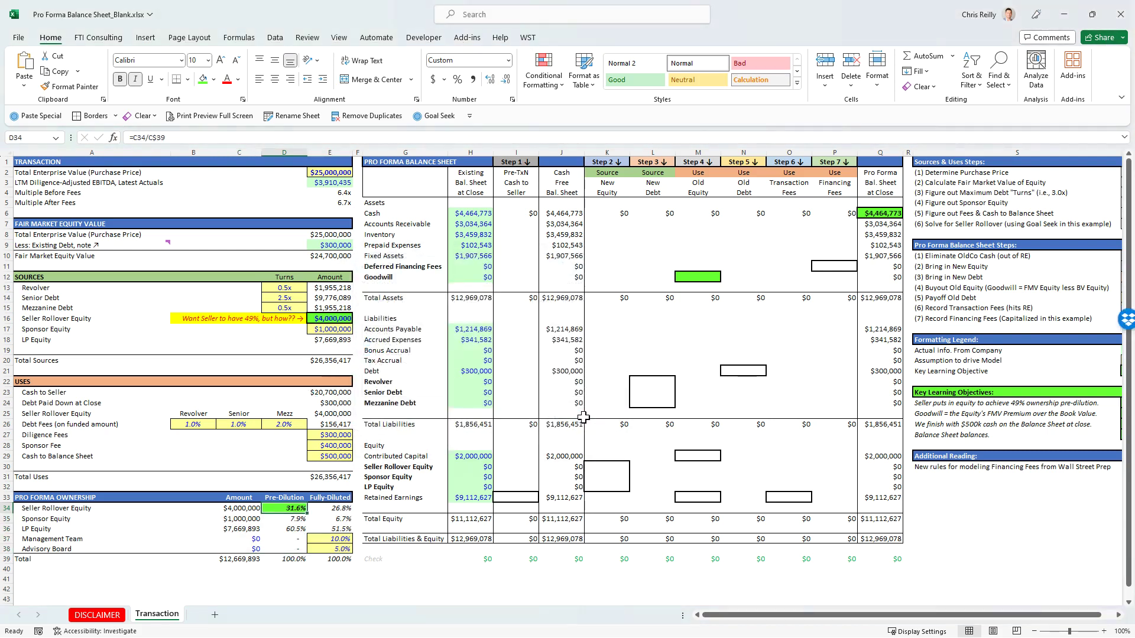
key("alt")
key("7")
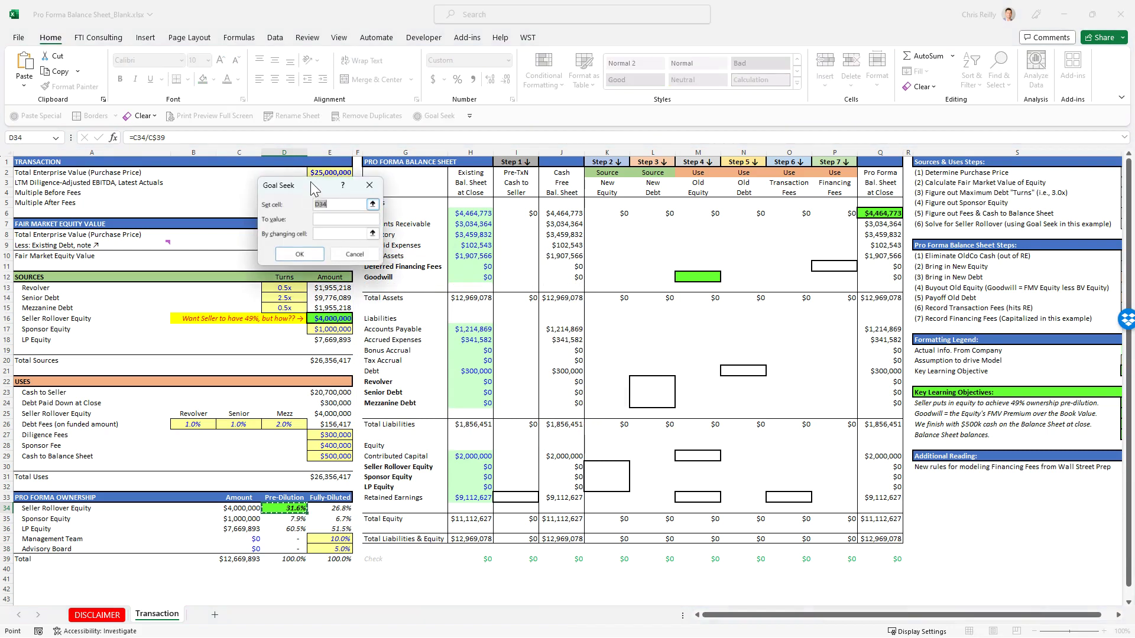
left_click_drag(310, 186, 467, 210)
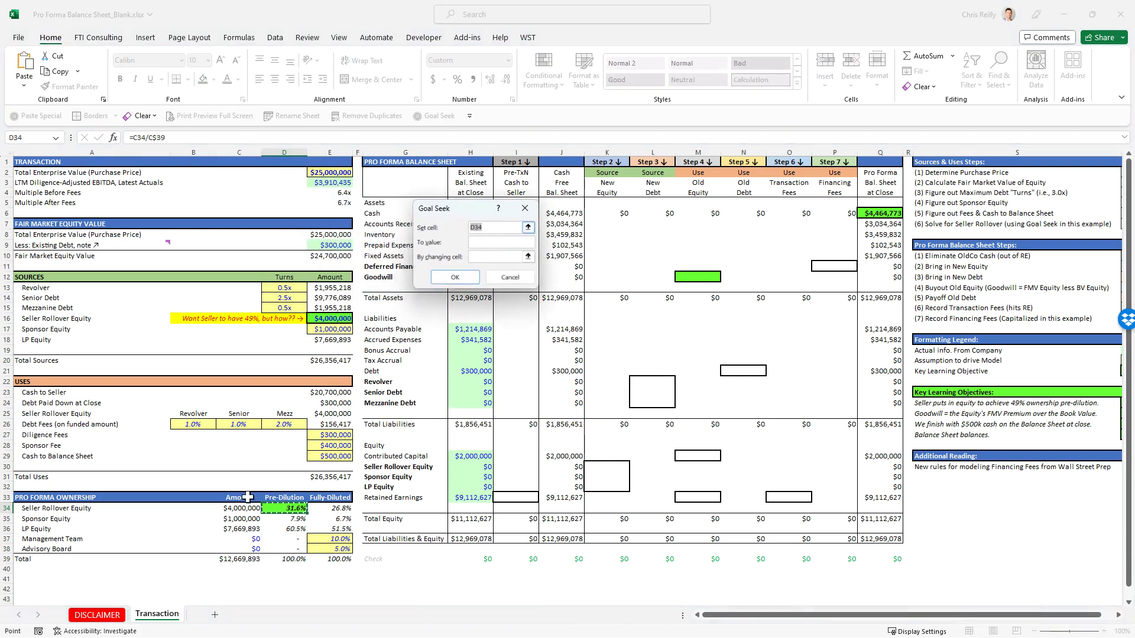
left_click(482, 244)
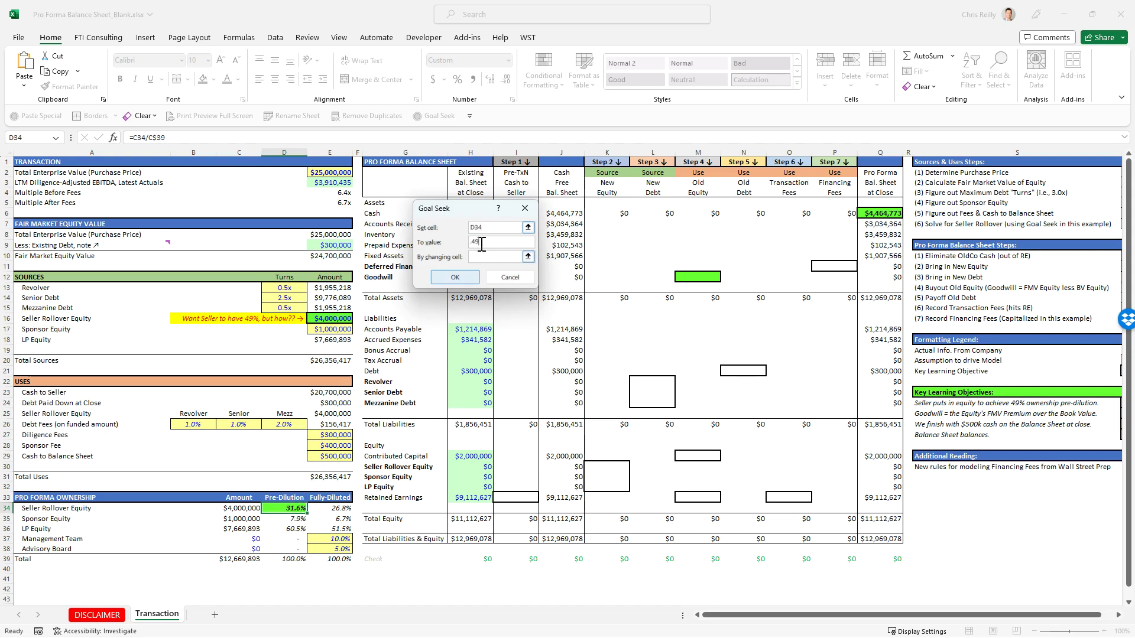
left_click(341, 319)
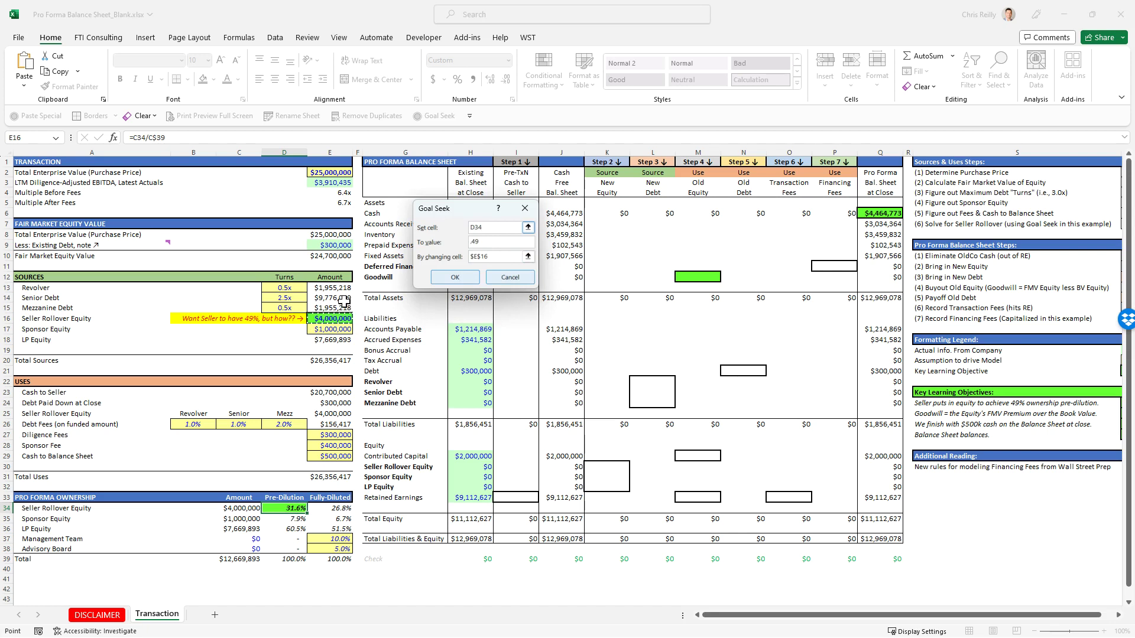
left_click(467, 281)
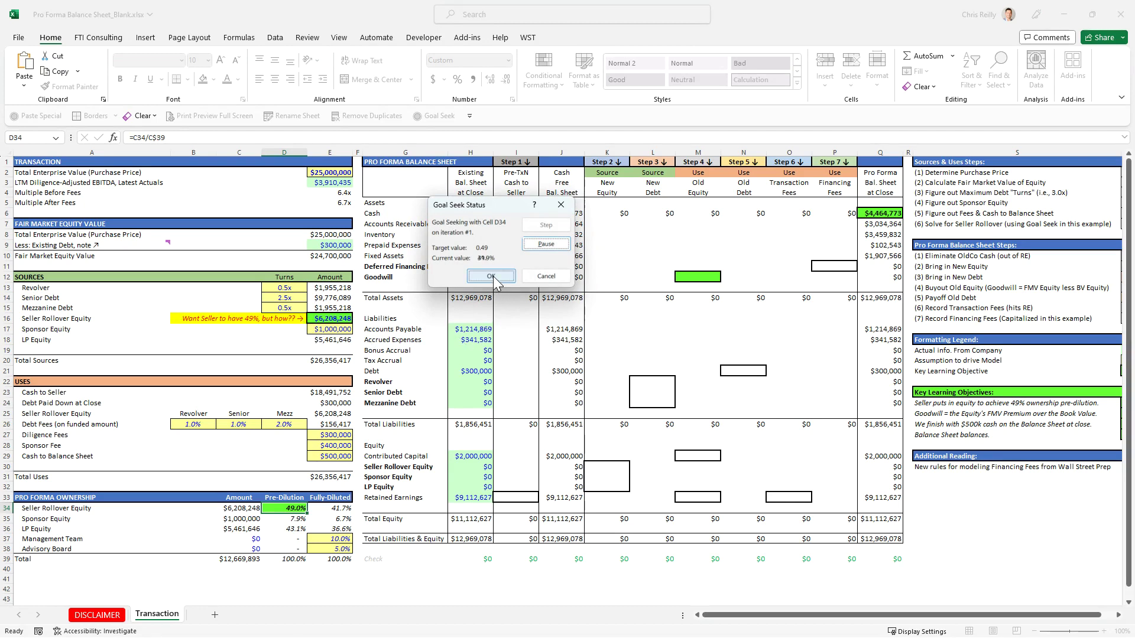
left_click(491, 277)
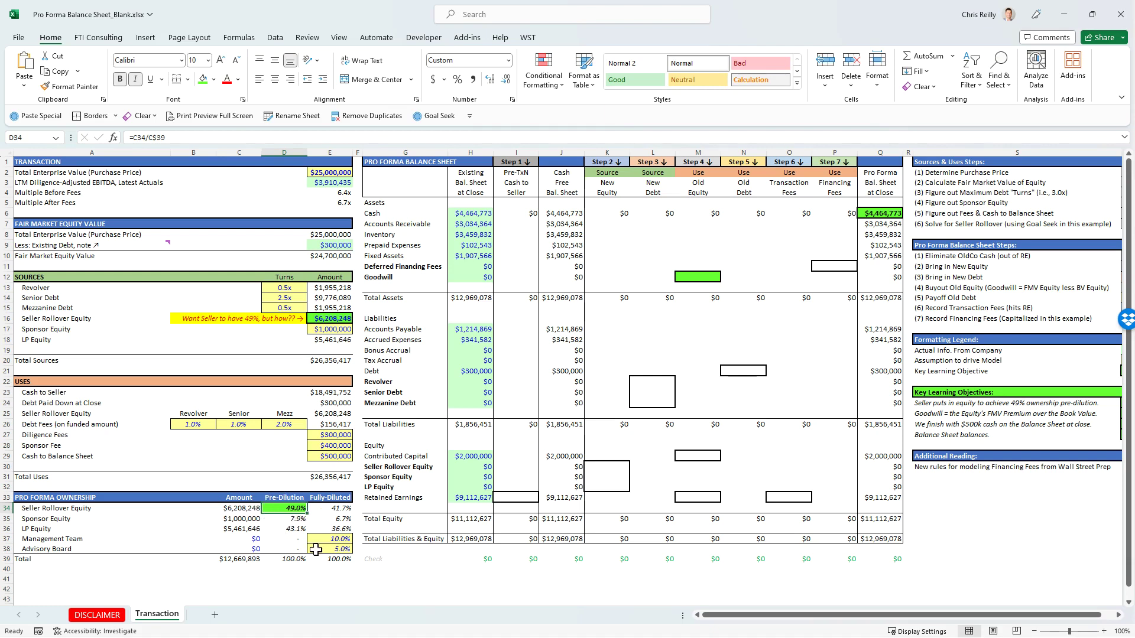
left_click_drag(287, 508, 334, 546)
left_click_drag(35, 539, 331, 542)
left_click_drag(53, 550, 332, 552)
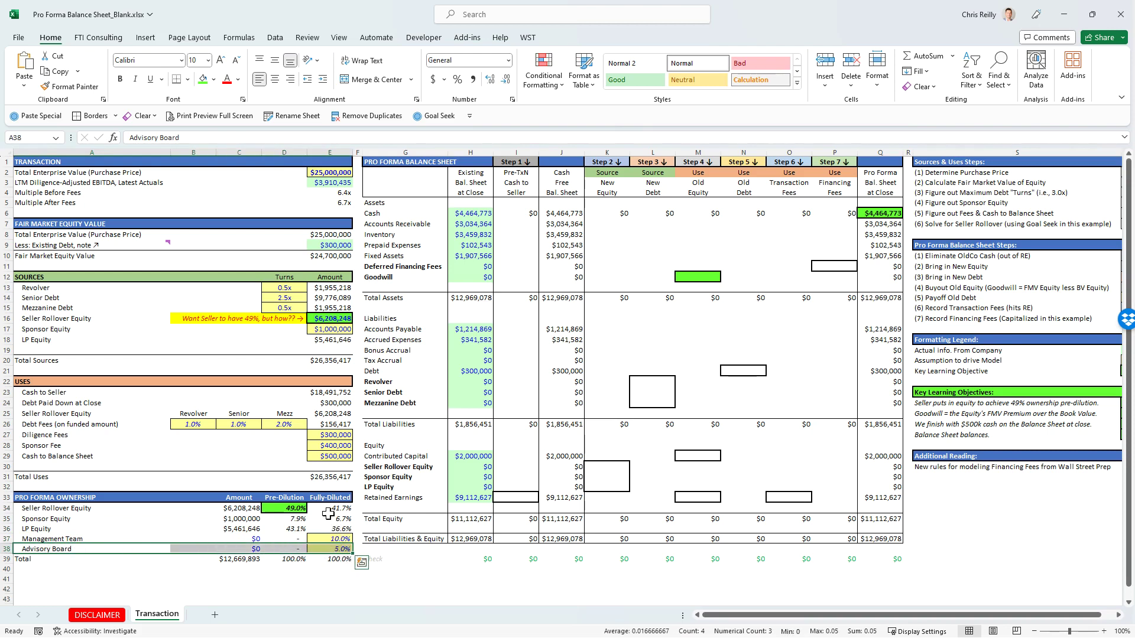
left_click_drag(329, 510, 286, 525)
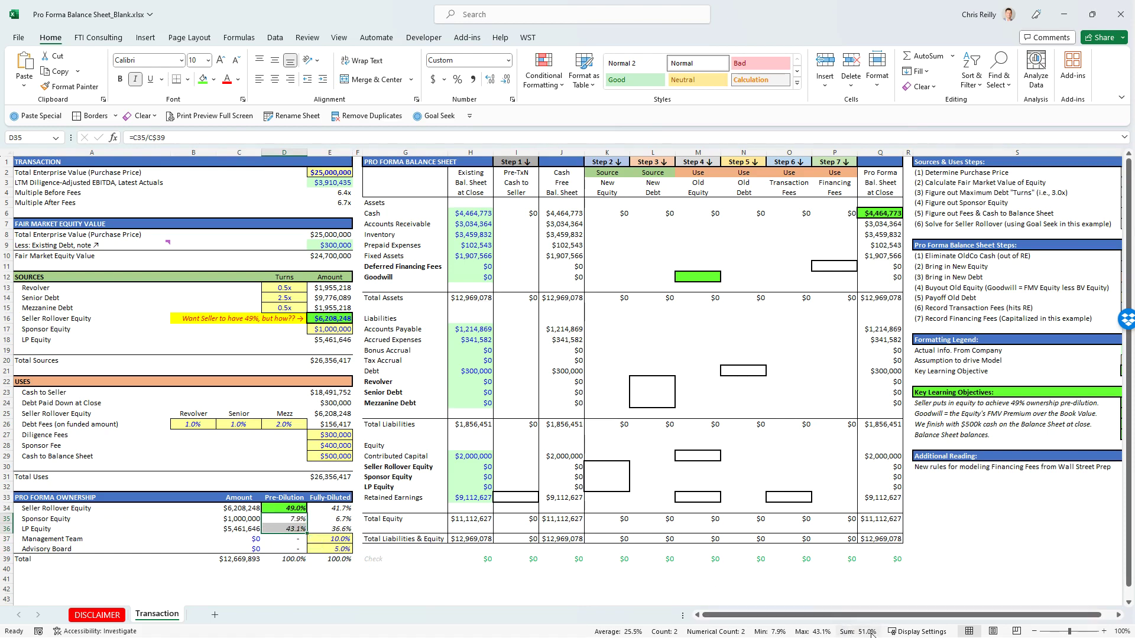
left_click(294, 508)
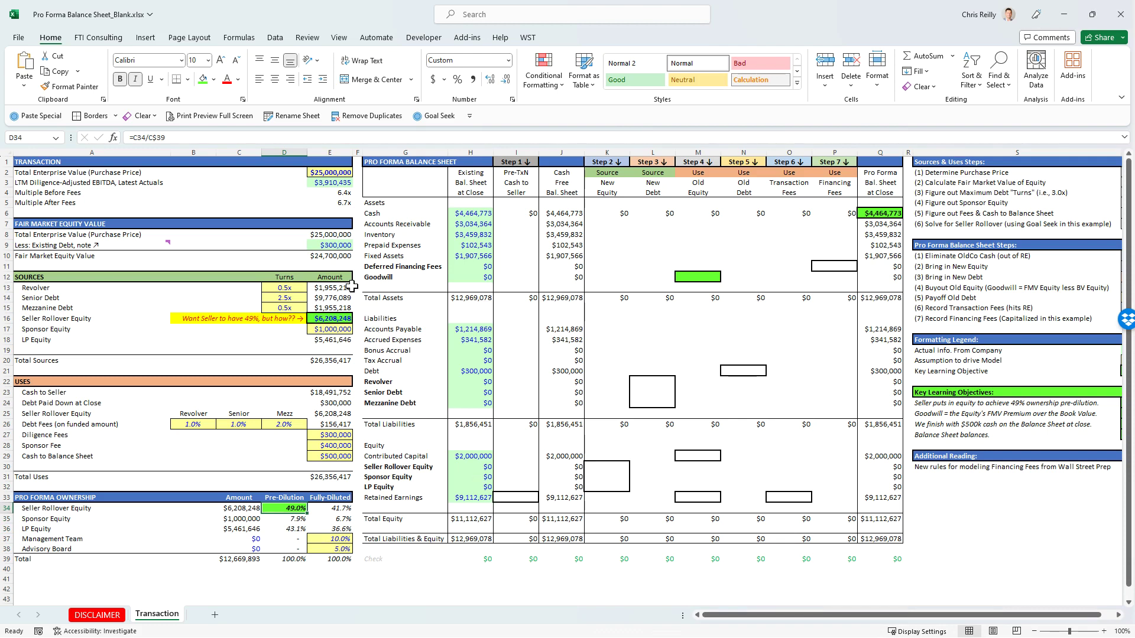
left_click_drag(352, 286, 340, 362)
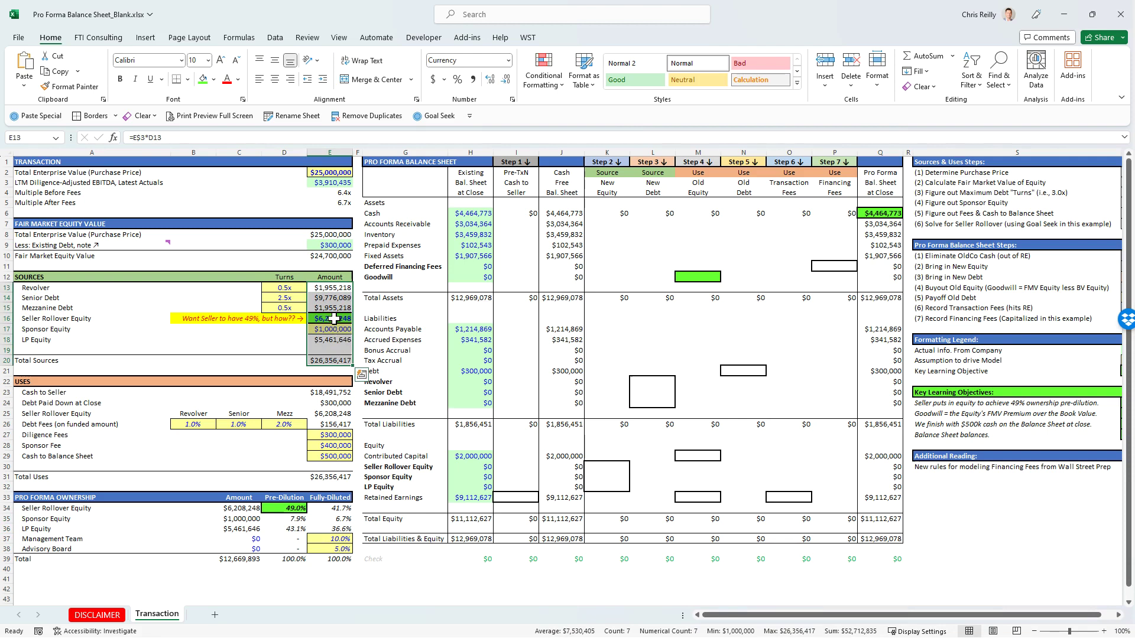
left_click_drag(334, 319, 334, 339)
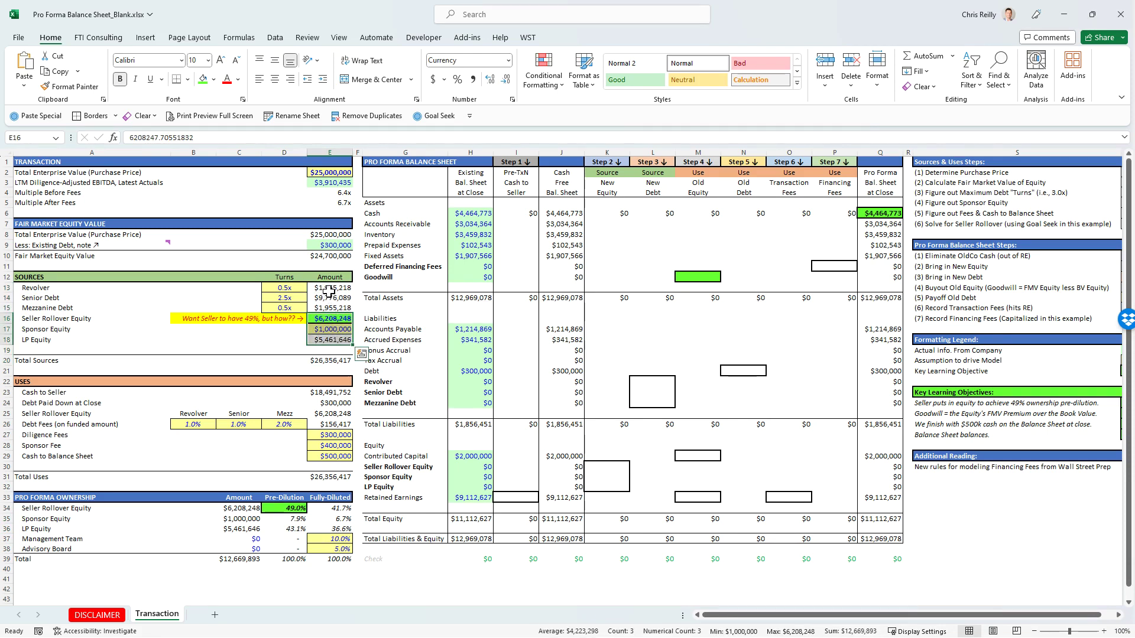
left_click_drag(329, 288, 329, 308)
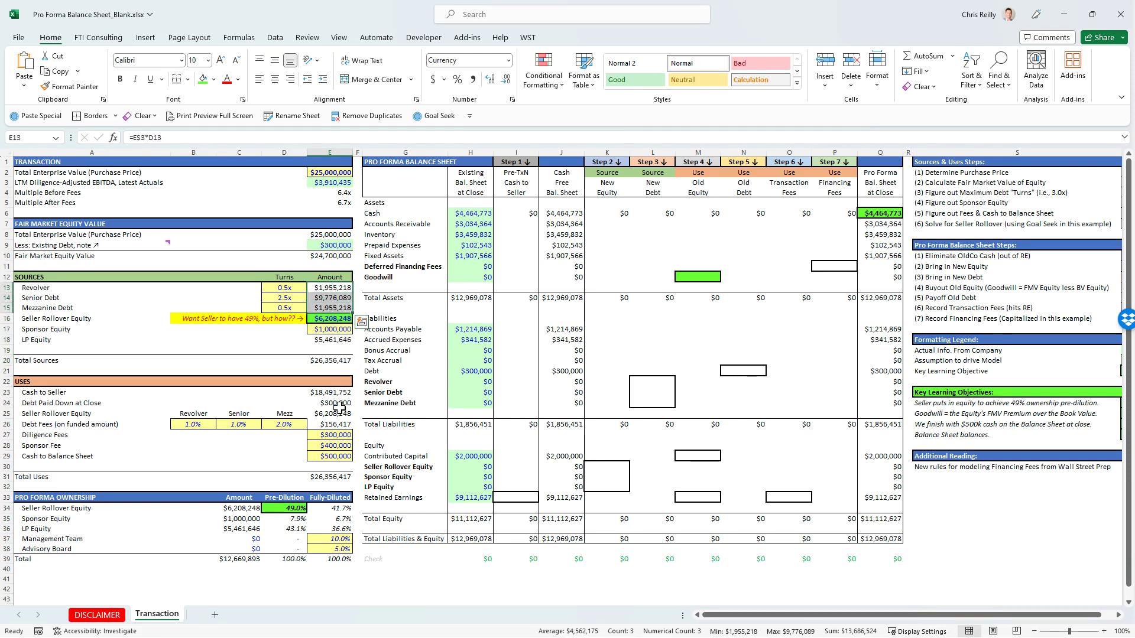
left_click_drag(338, 434, 334, 457)
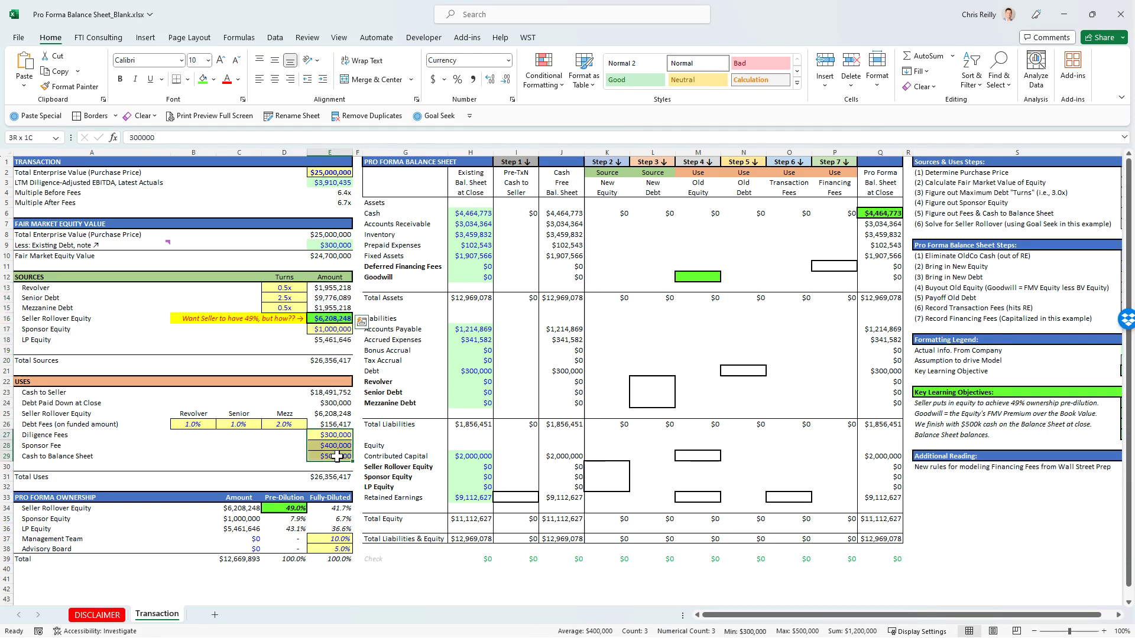
left_click(327, 342)
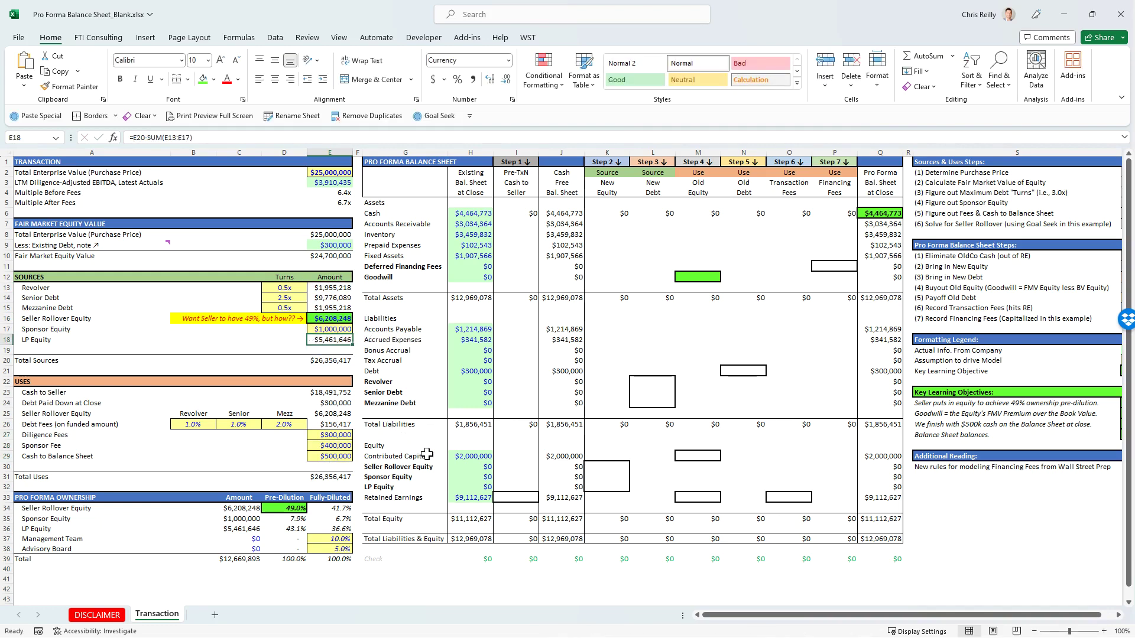
Put an x in T6 beside step (5) Fees & Cash, then return to the top and inspect Total Sources
left_click_drag(859, 620, 900, 620)
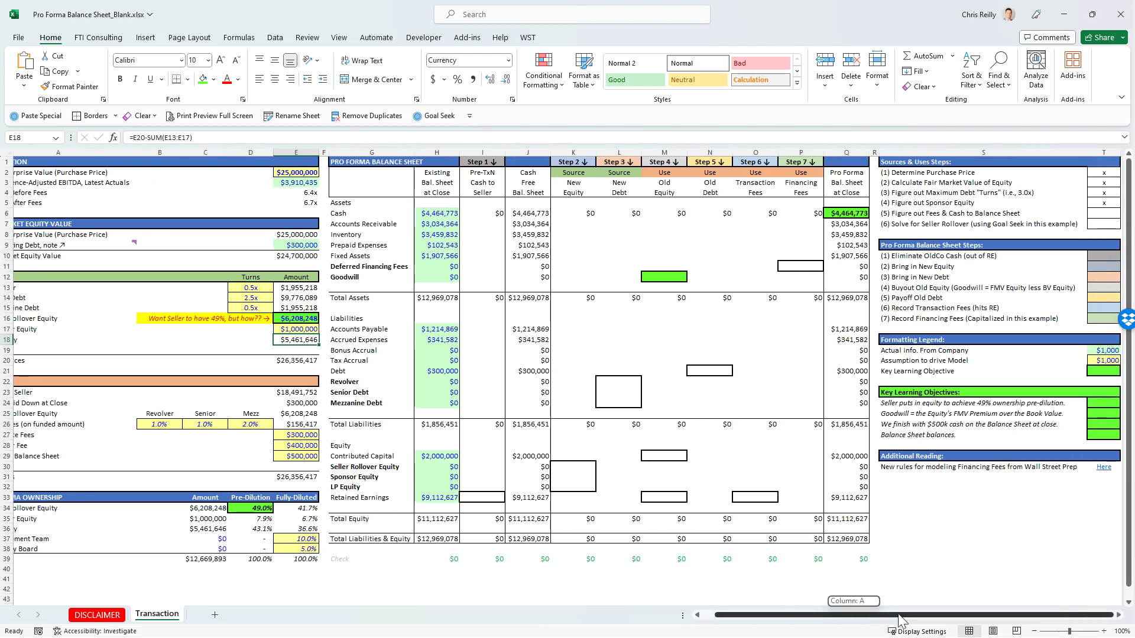
left_click(1103, 214)
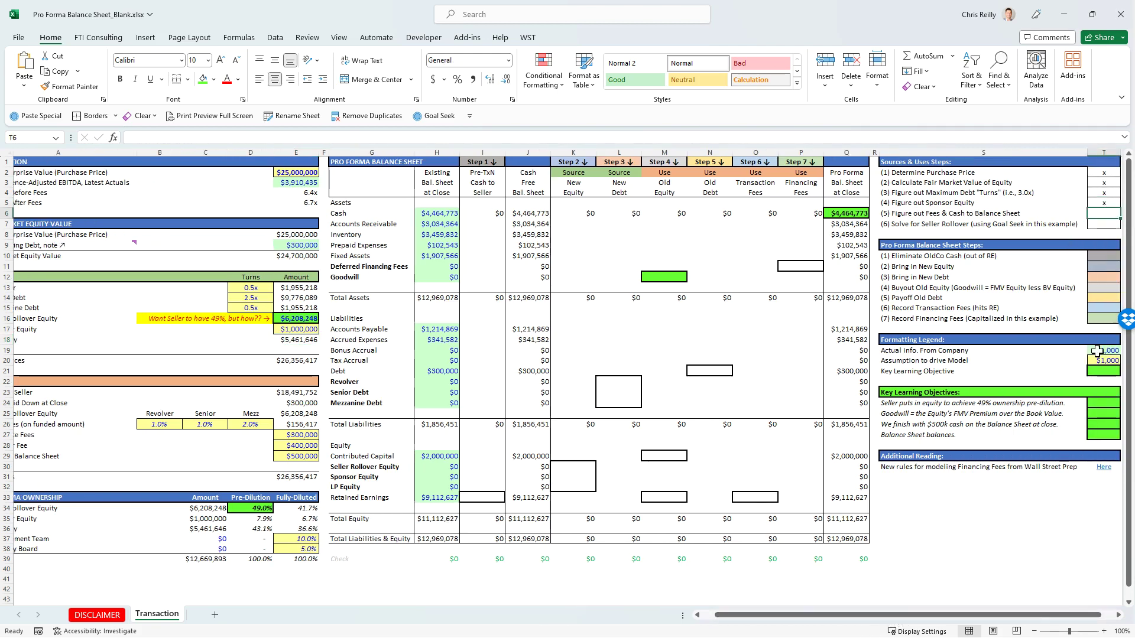
type("x")
key("Return")
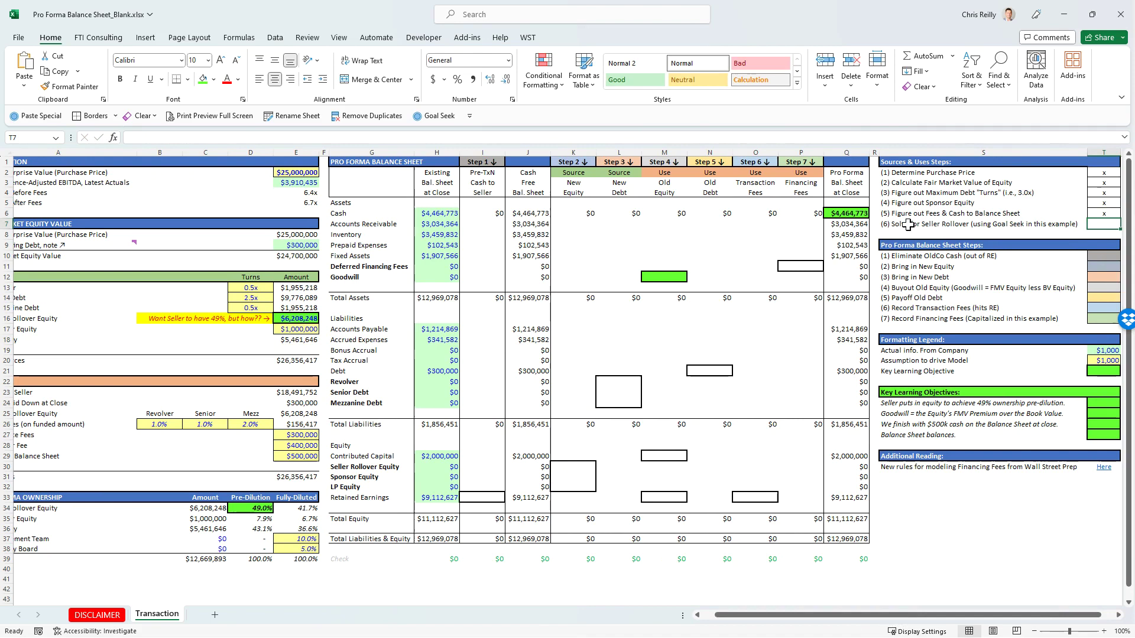
left_click_drag(907, 225, 1083, 225)
left_click(1100, 227)
key("ctrl+Home")
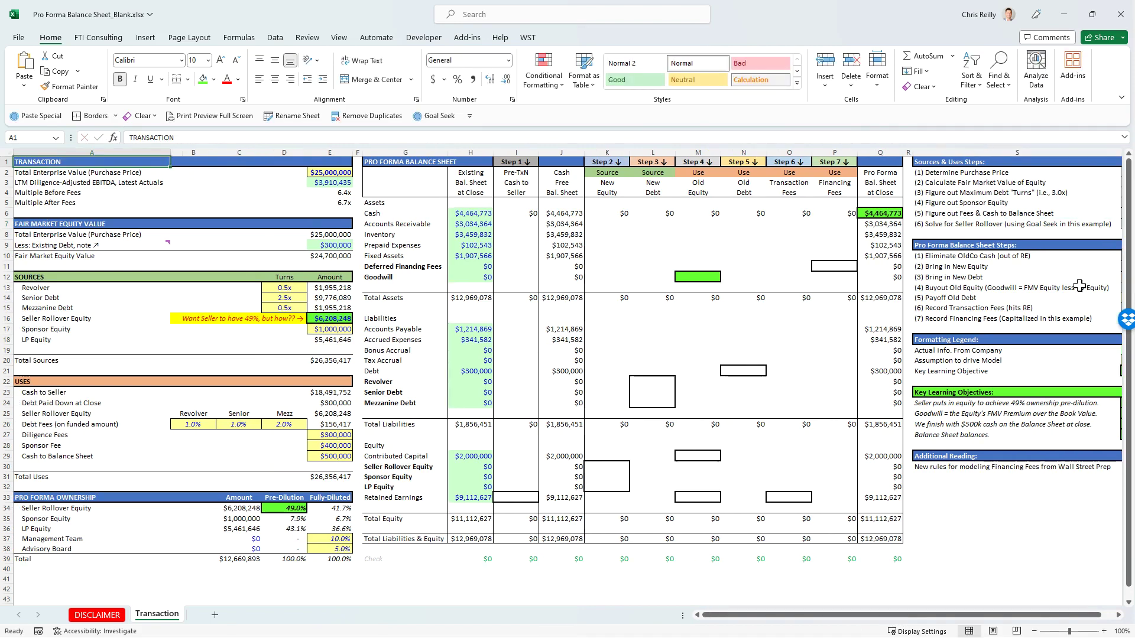
left_click(329, 361)
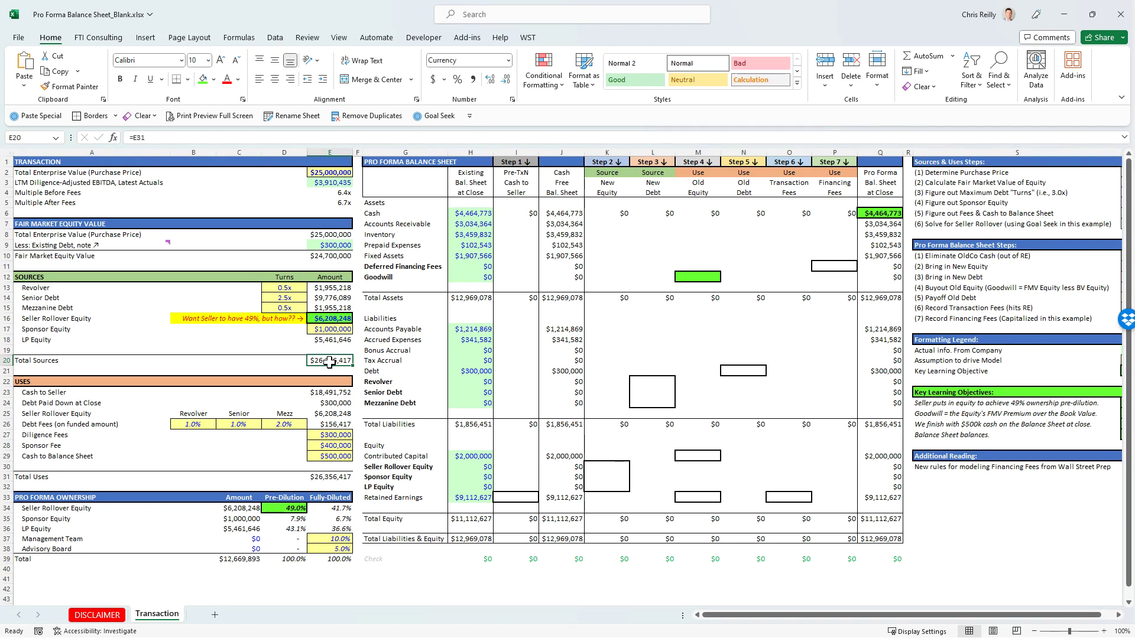
left_click_drag(72, 277, 316, 358)
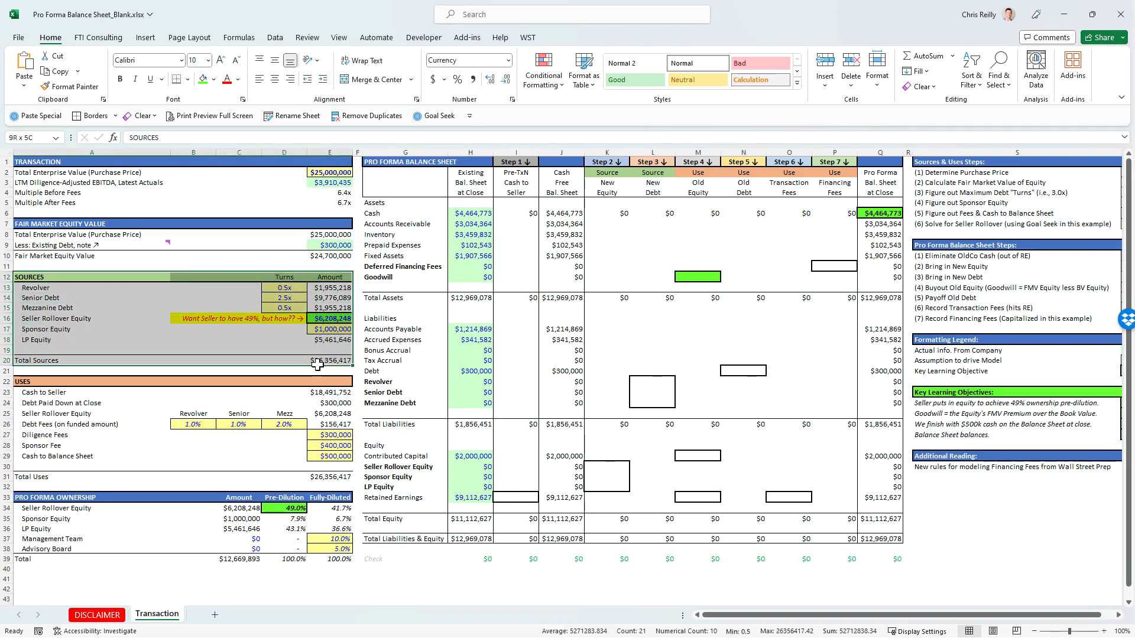
left_click_drag(28, 383, 343, 471)
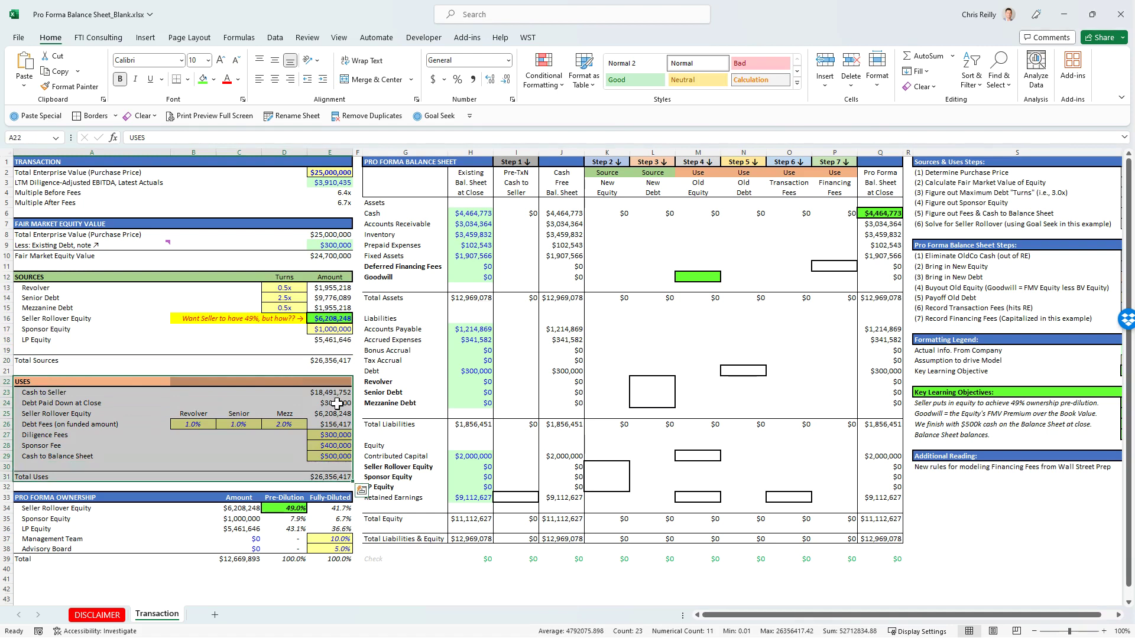
left_click(331, 361)
left_click(336, 475)
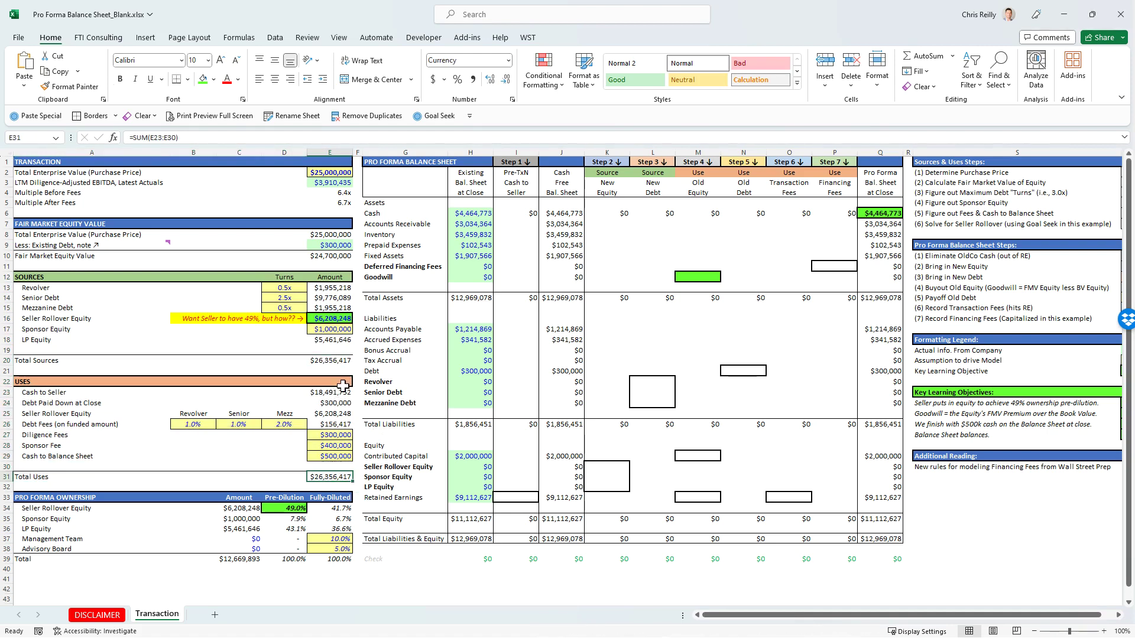
left_click(329, 361)
left_click(338, 474)
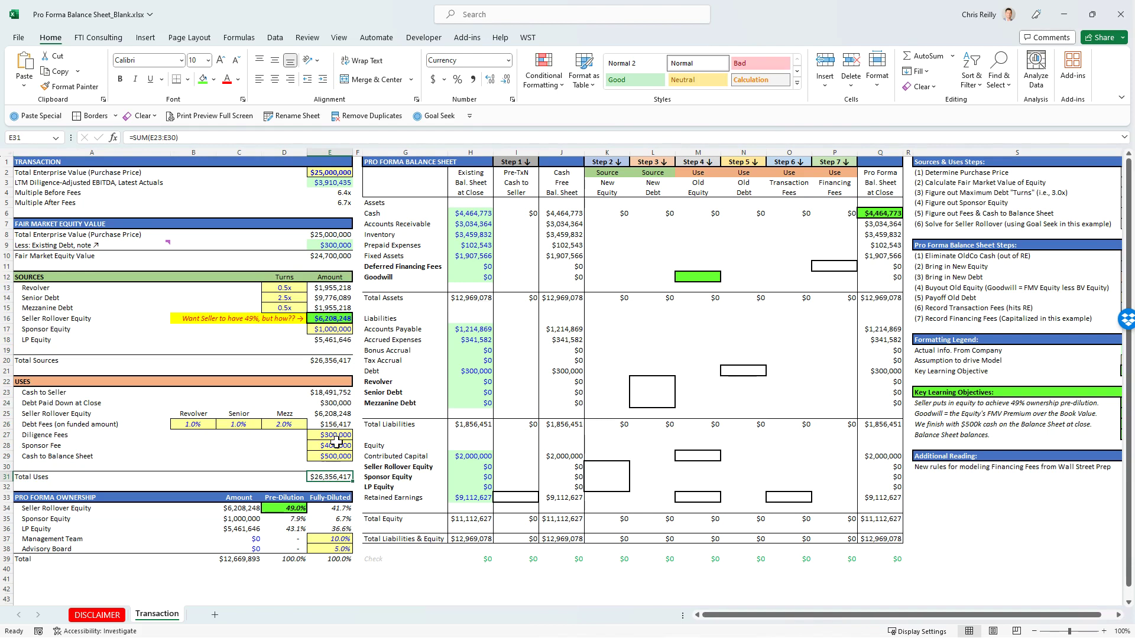
left_click(330, 361)
left_click(339, 474)
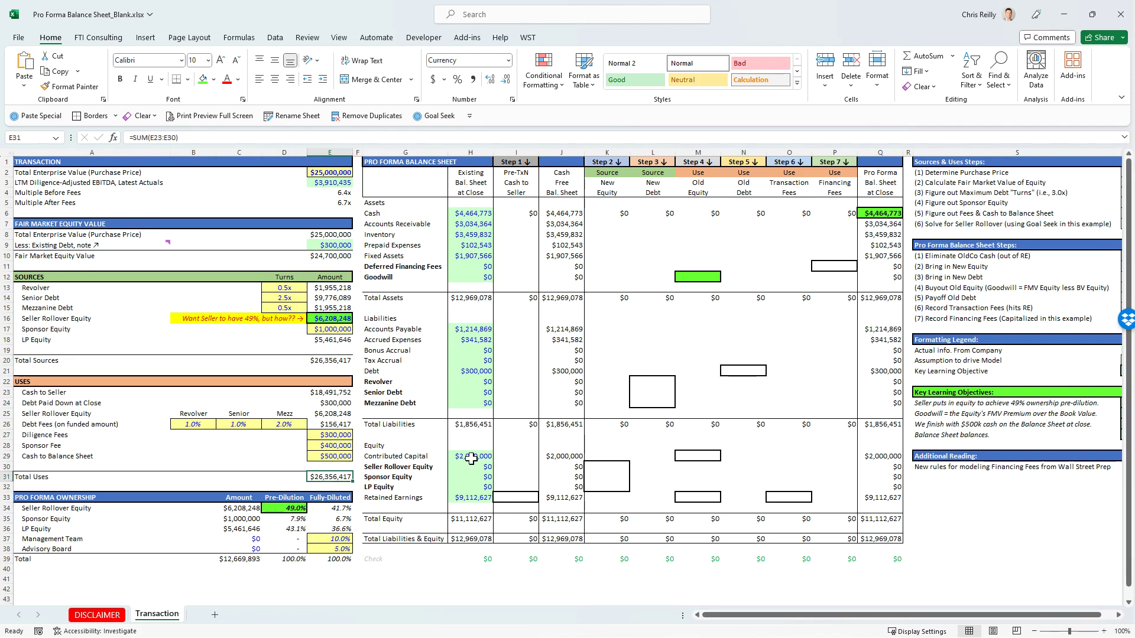
left_click_drag(391, 162, 889, 559)
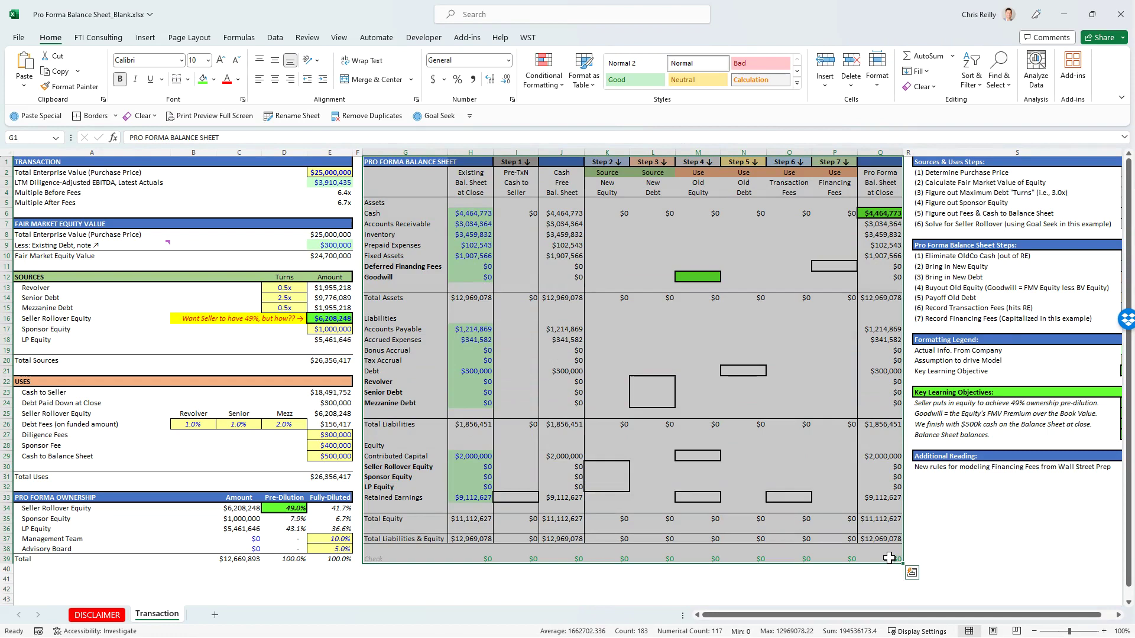
left_click_drag(43, 278, 331, 480)
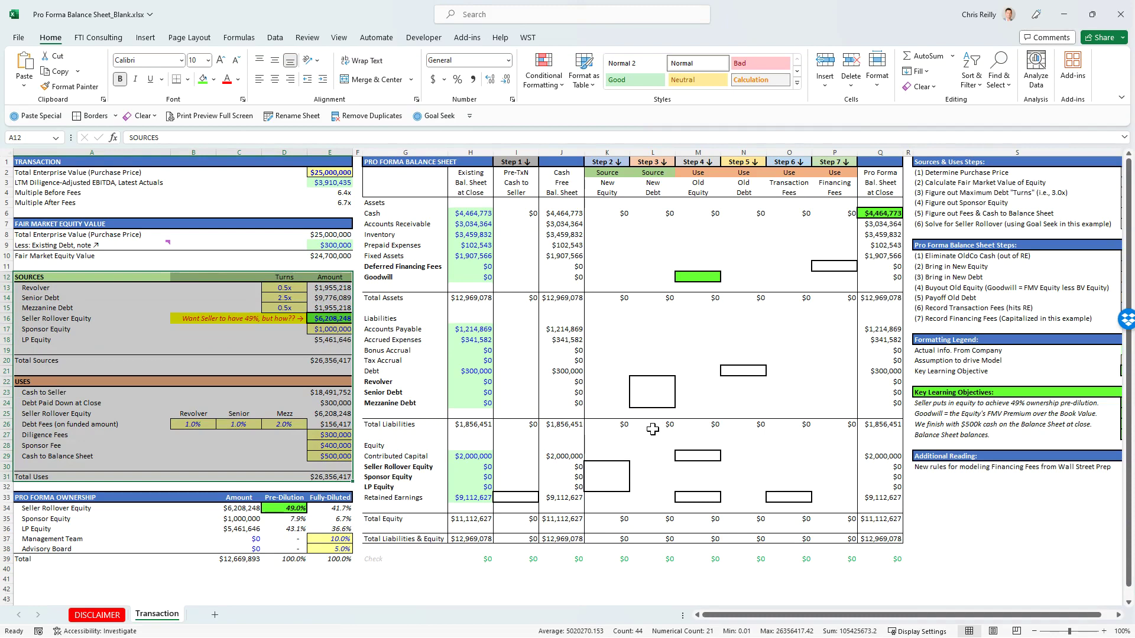
left_click(930, 244)
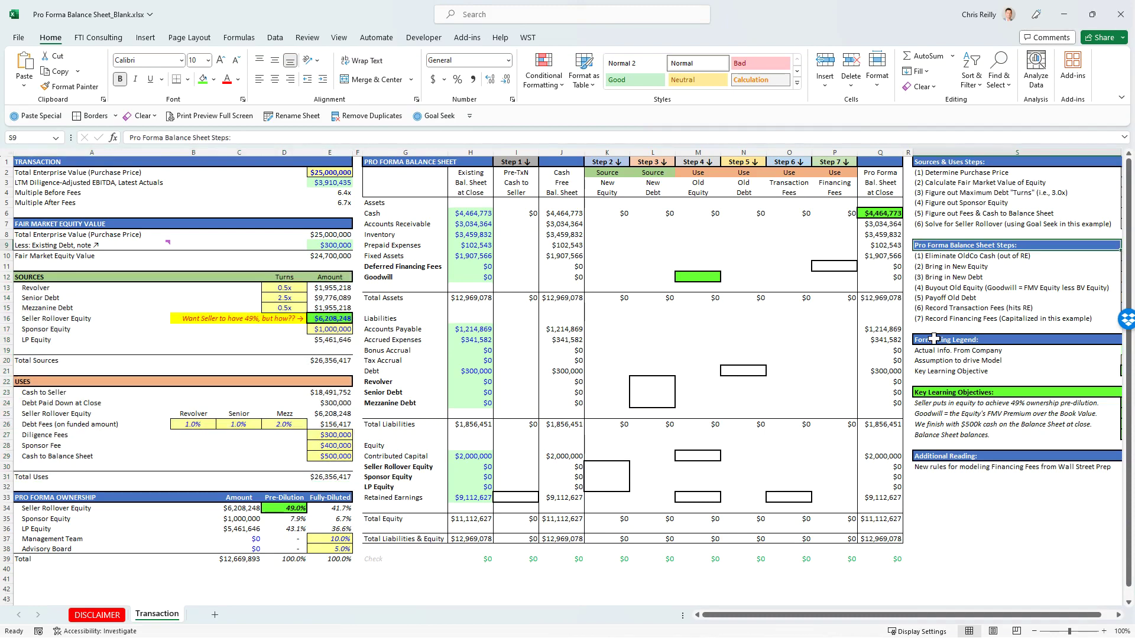
key("Right")
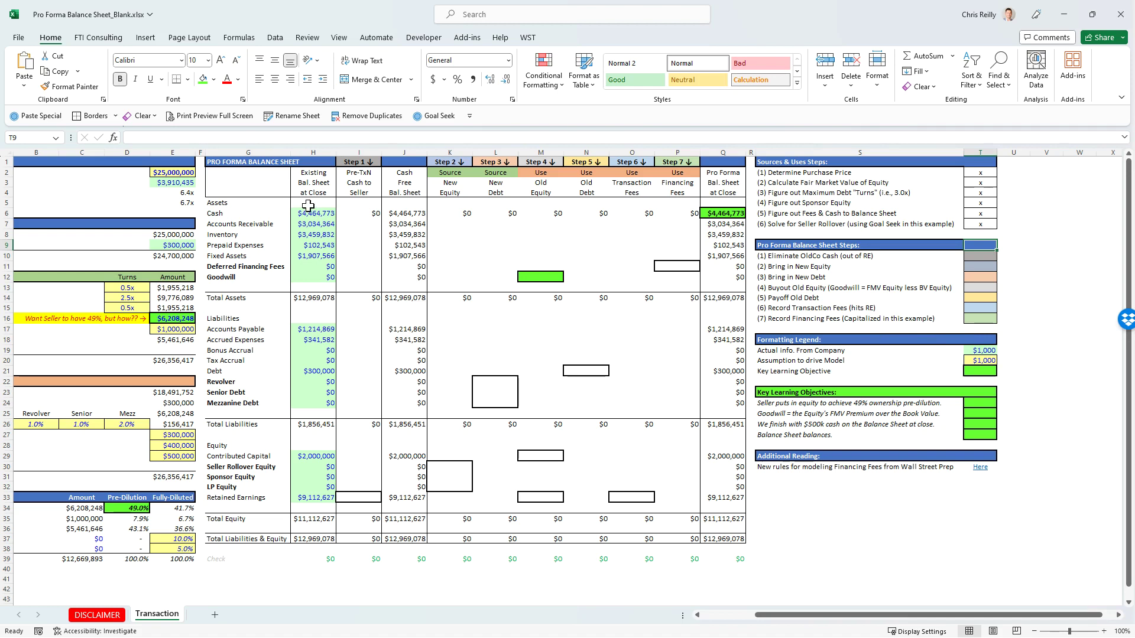
left_click_drag(800, 258, 802, 321)
left_click(363, 153)
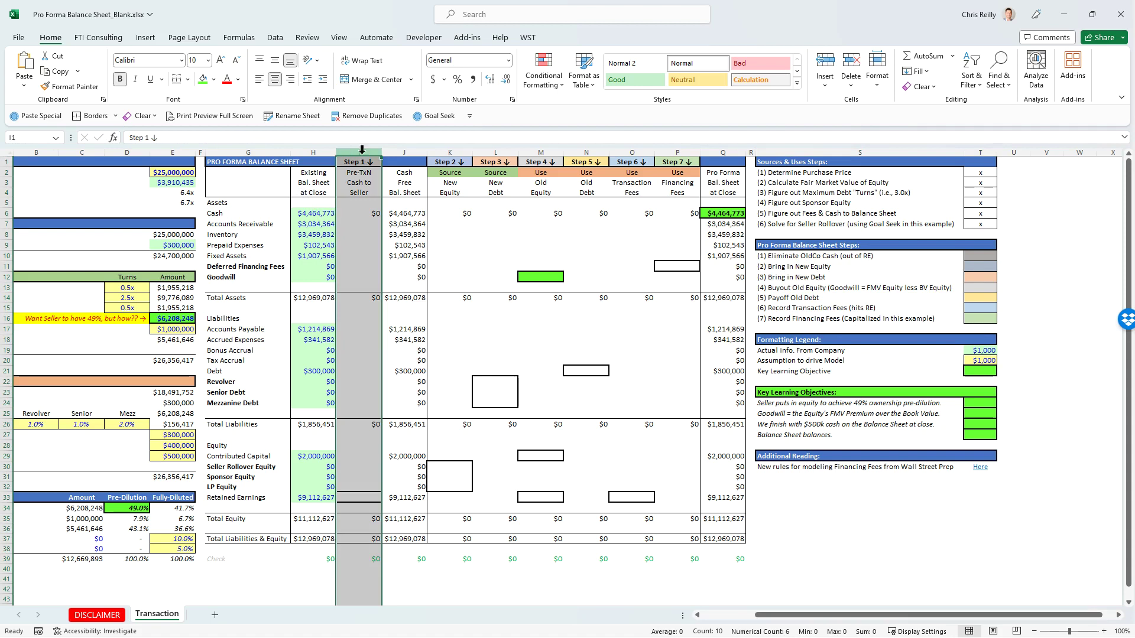
left_click(449, 152)
left_click(496, 152)
left_click(534, 153)
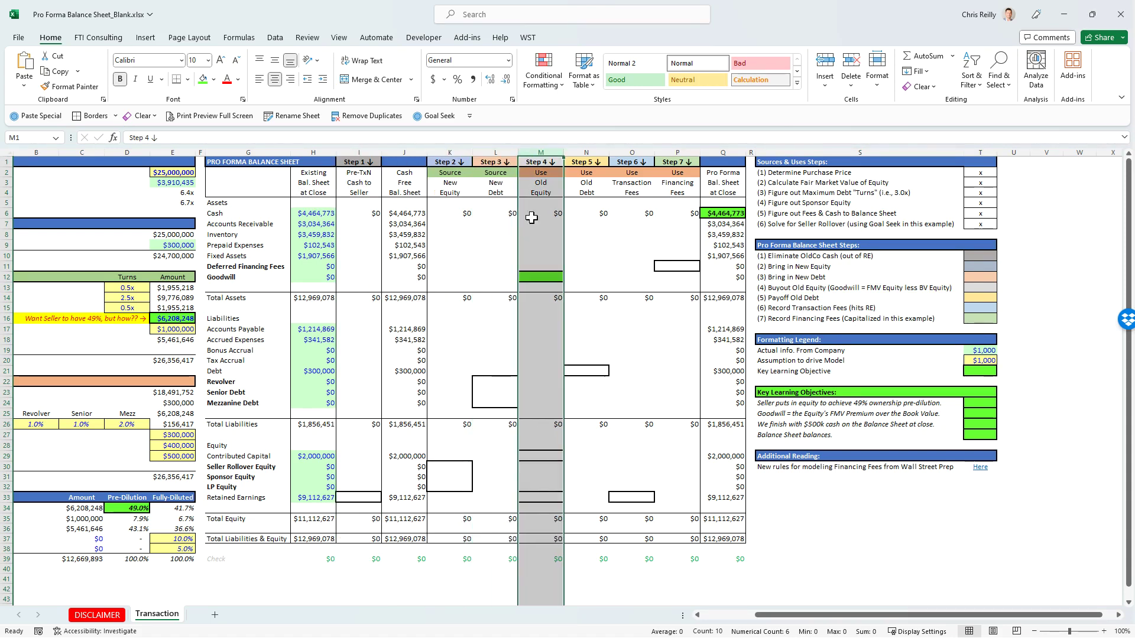
left_click(314, 153)
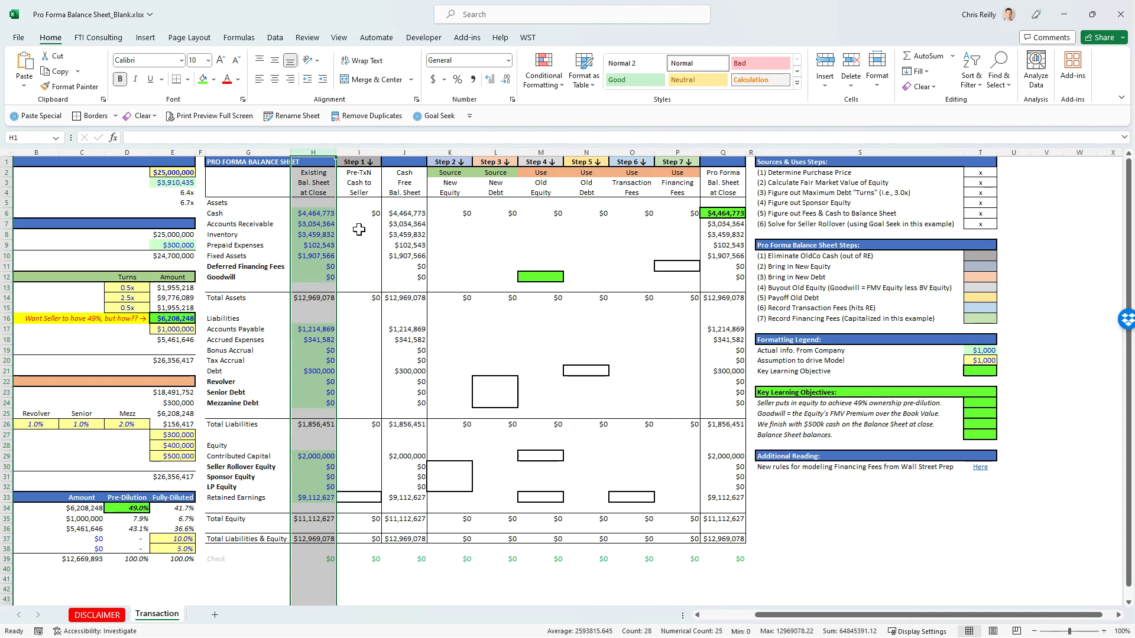
left_click_drag(321, 213, 321, 278)
left_click_drag(321, 331, 321, 405)
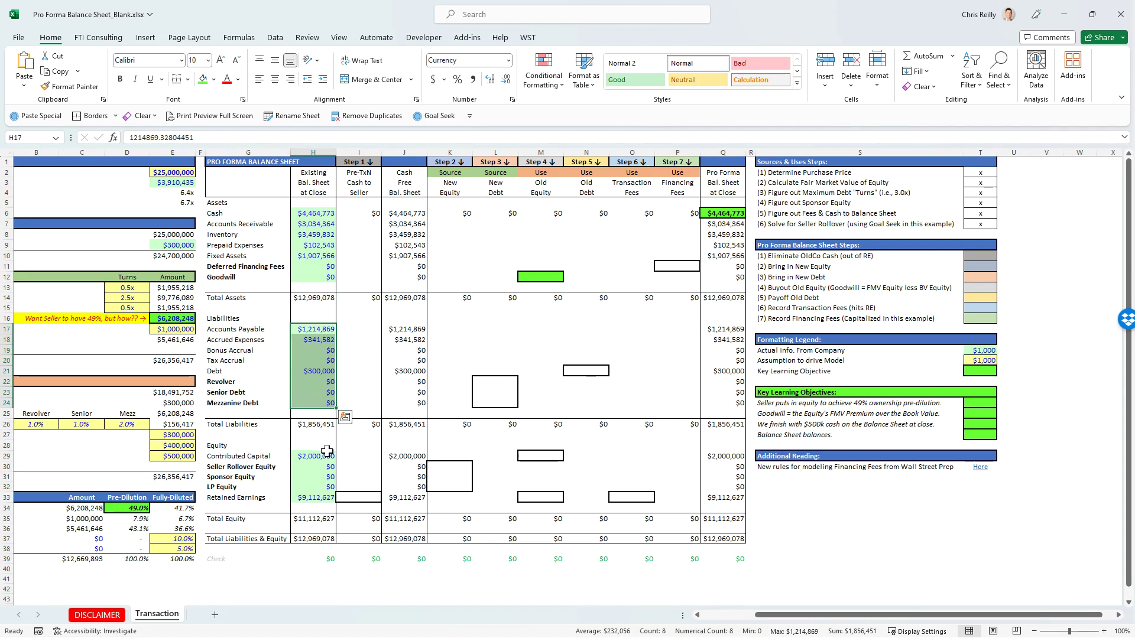
left_click_drag(322, 457, 324, 498)
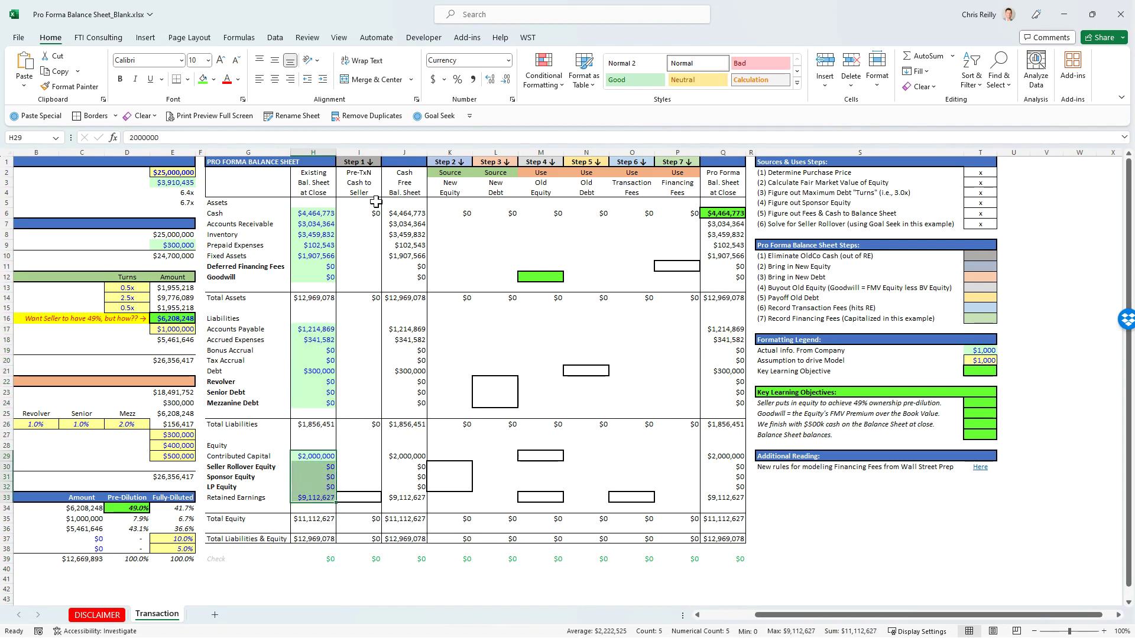
left_click(359, 149)
left_click(449, 152)
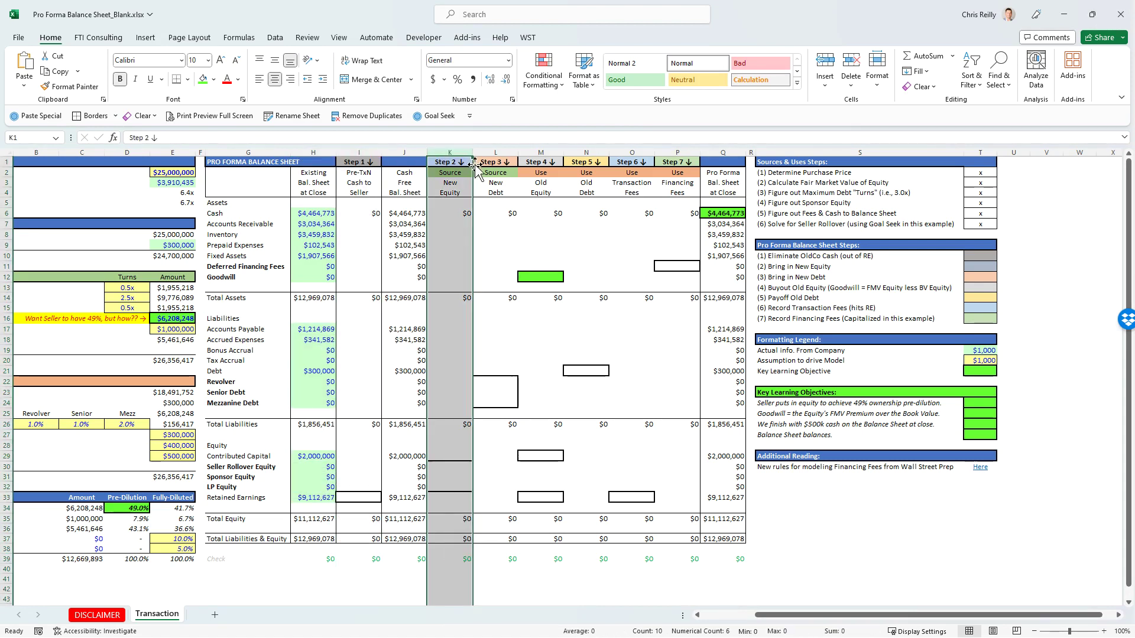
left_click(498, 149)
left_click(723, 151)
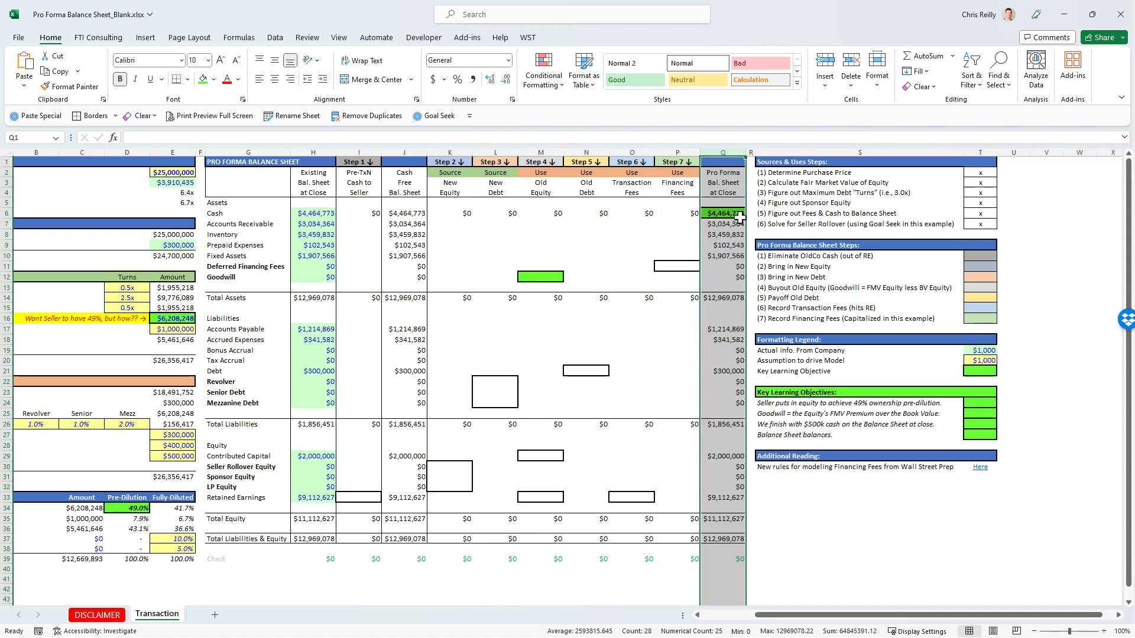
left_click_drag(773, 256, 967, 255)
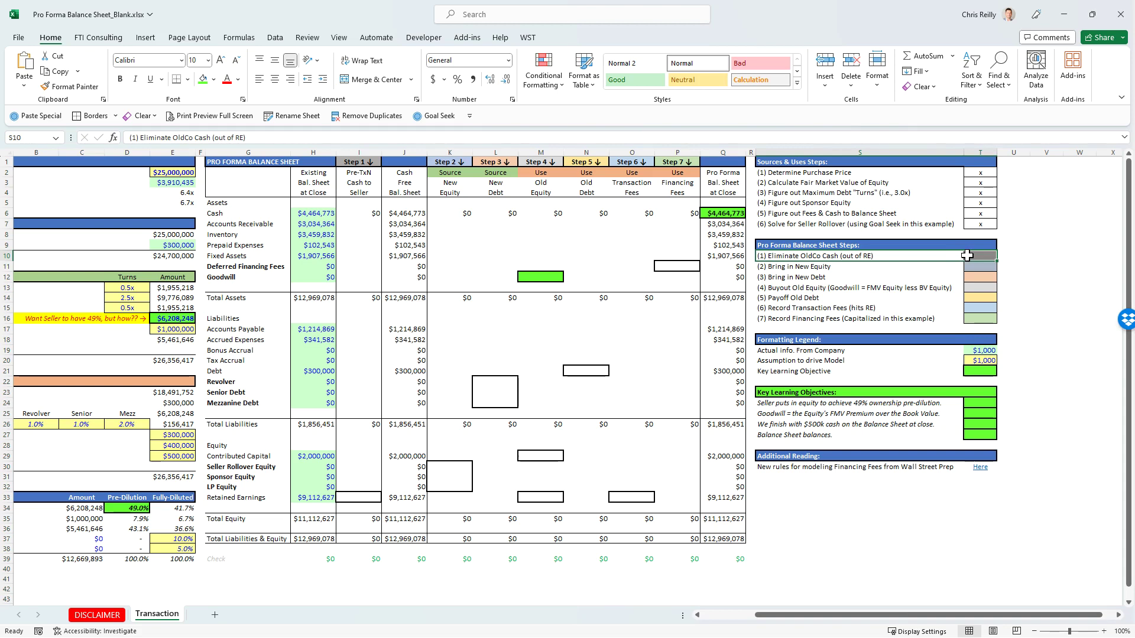
left_click_drag(220, 214, 309, 215)
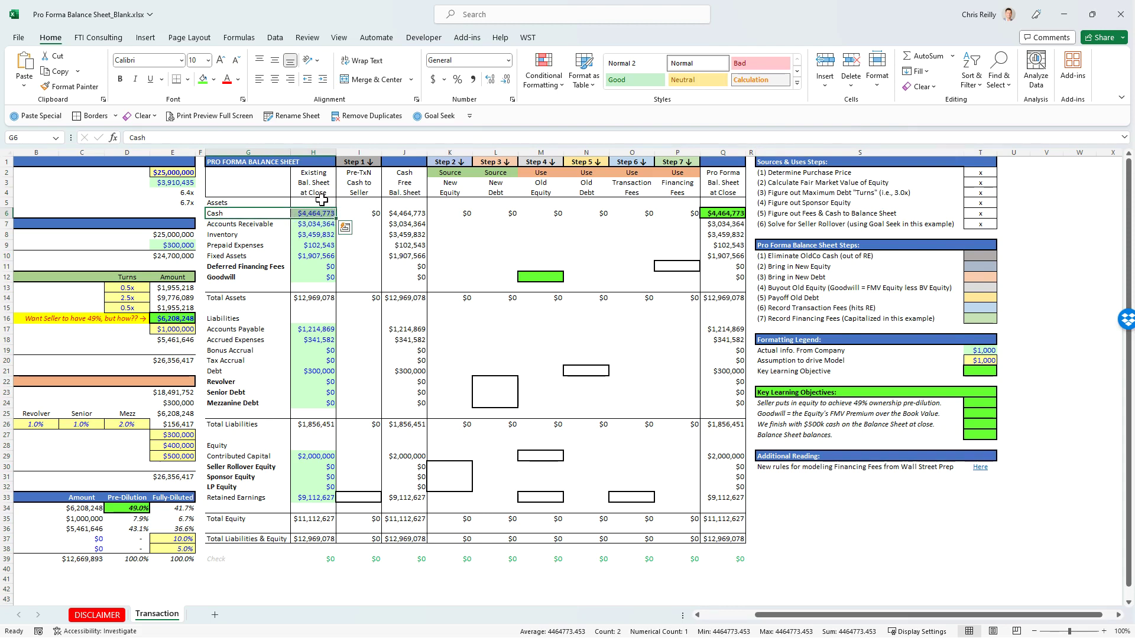
left_click(792, 256)
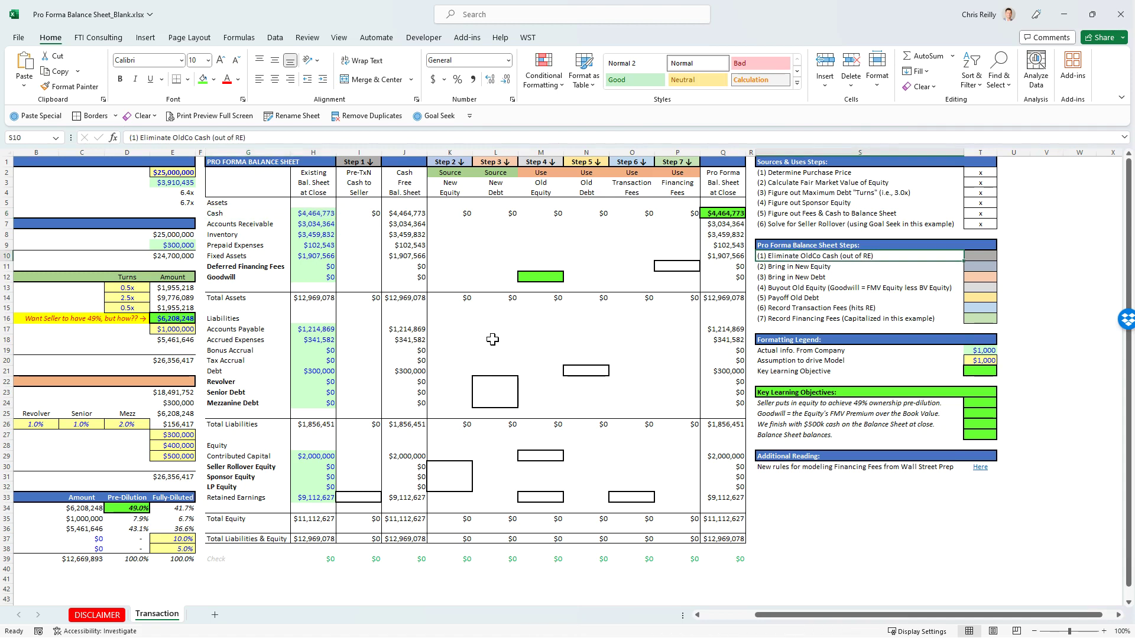
Enter a Step 1 retained earnings formula that references the existing Cash balance
left_click(361, 497)
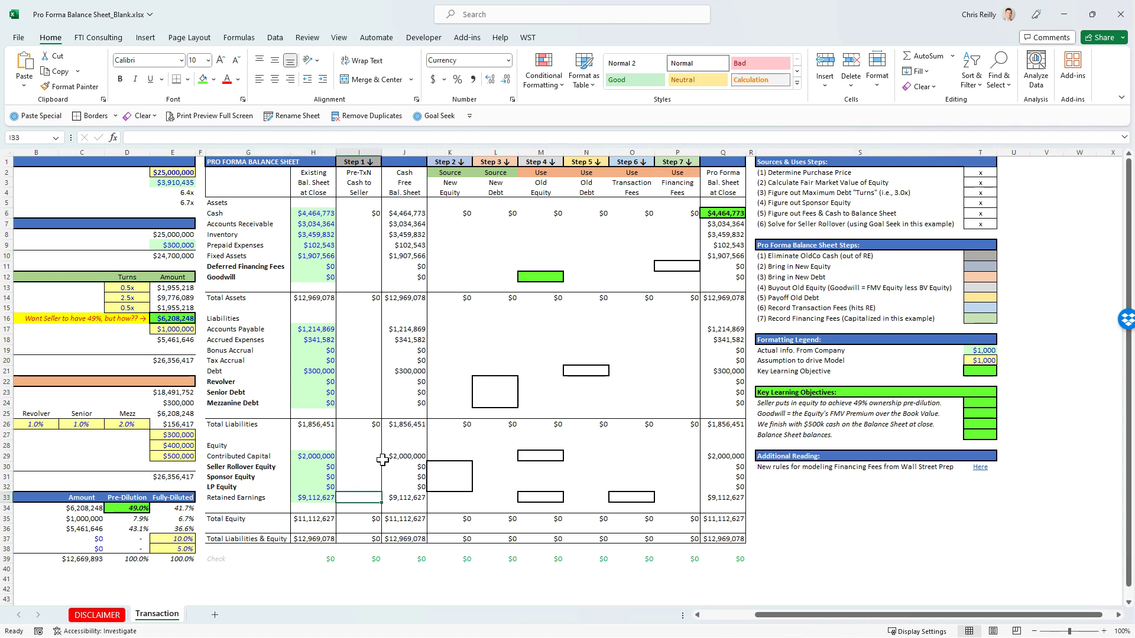
type("=-")
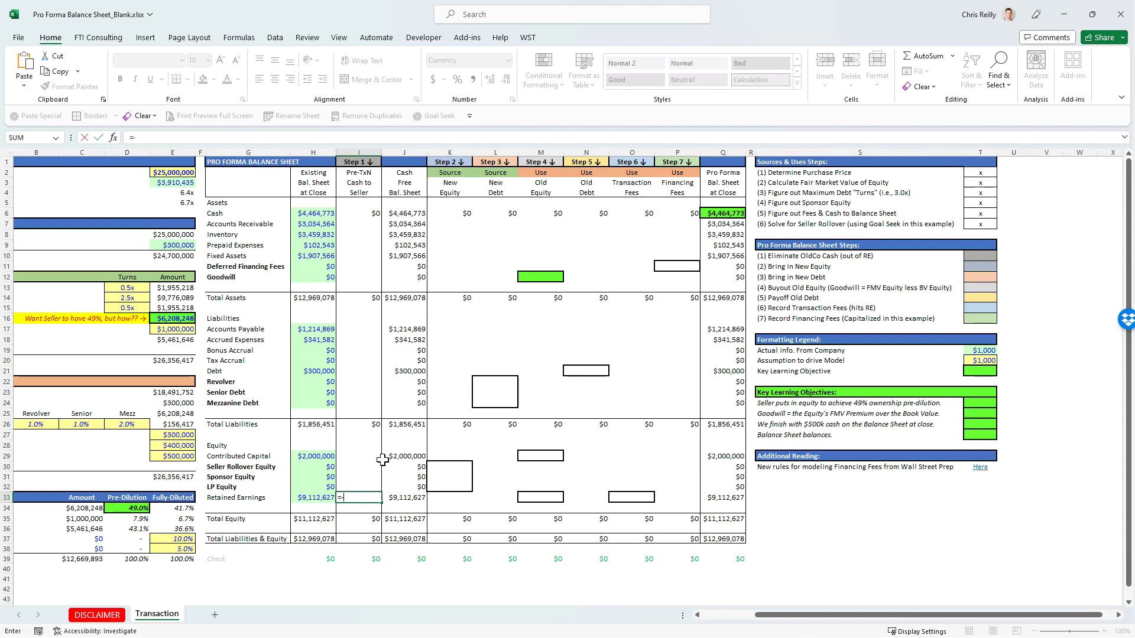
left_click(308, 214)
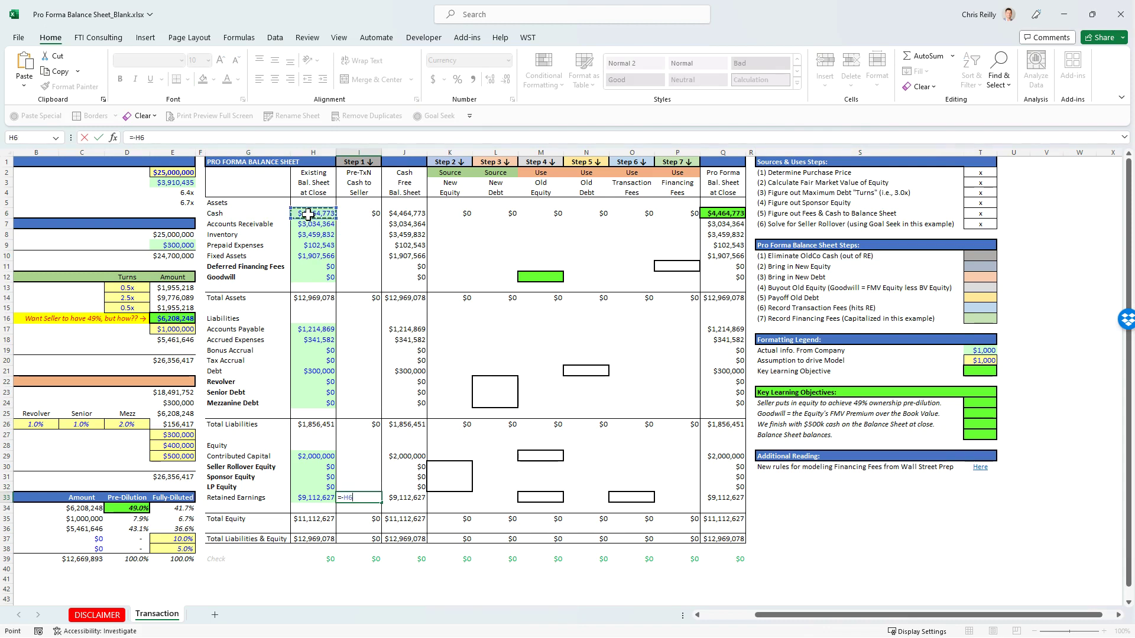
key("Return")
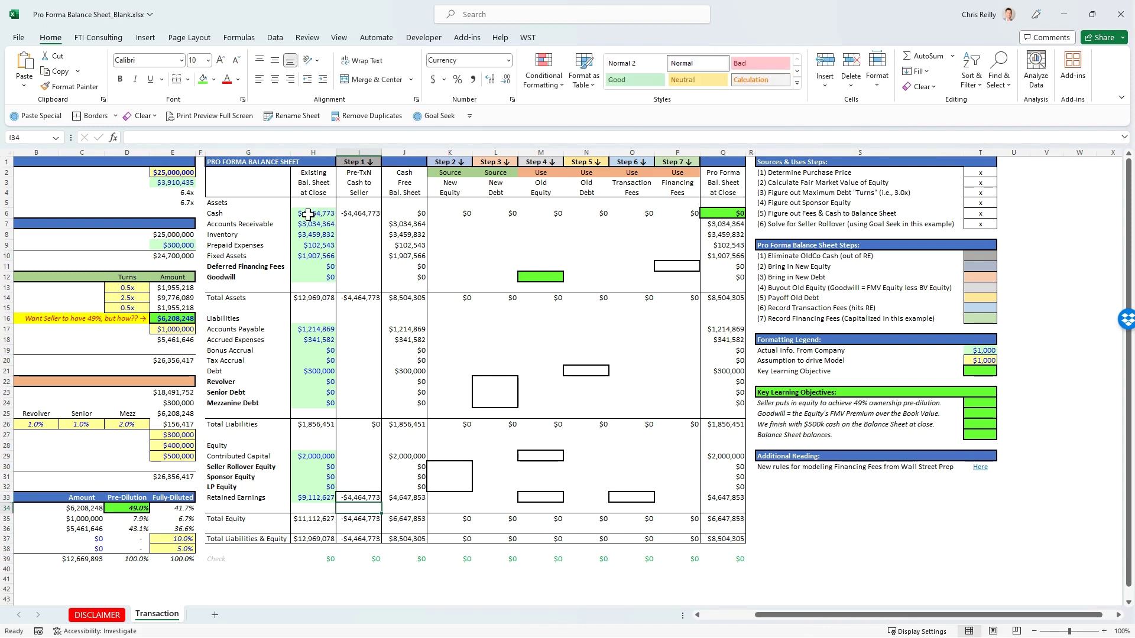
Review the Step 1 cash formula and the cash formulas in the later step columns
left_click(366, 214)
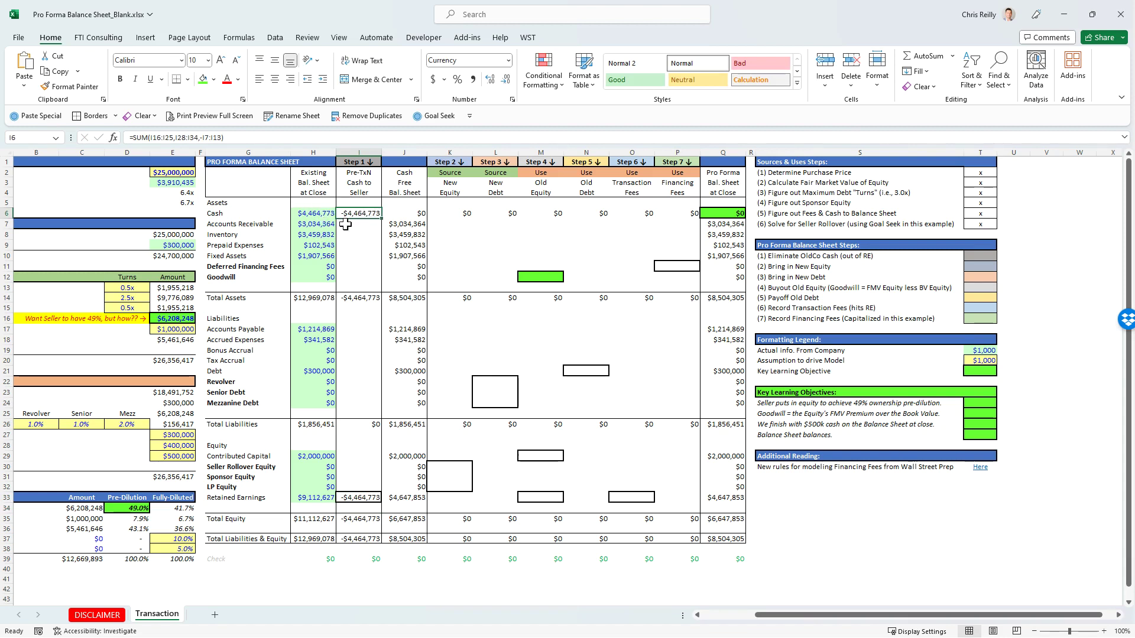
left_click(402, 211)
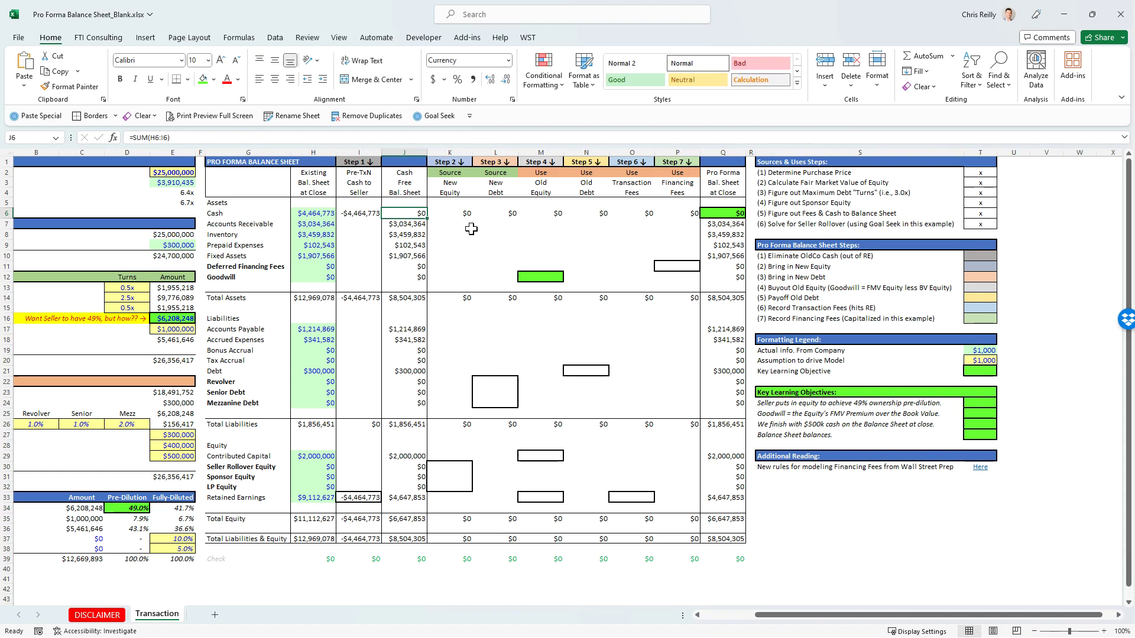
key("Left")
key("F2")
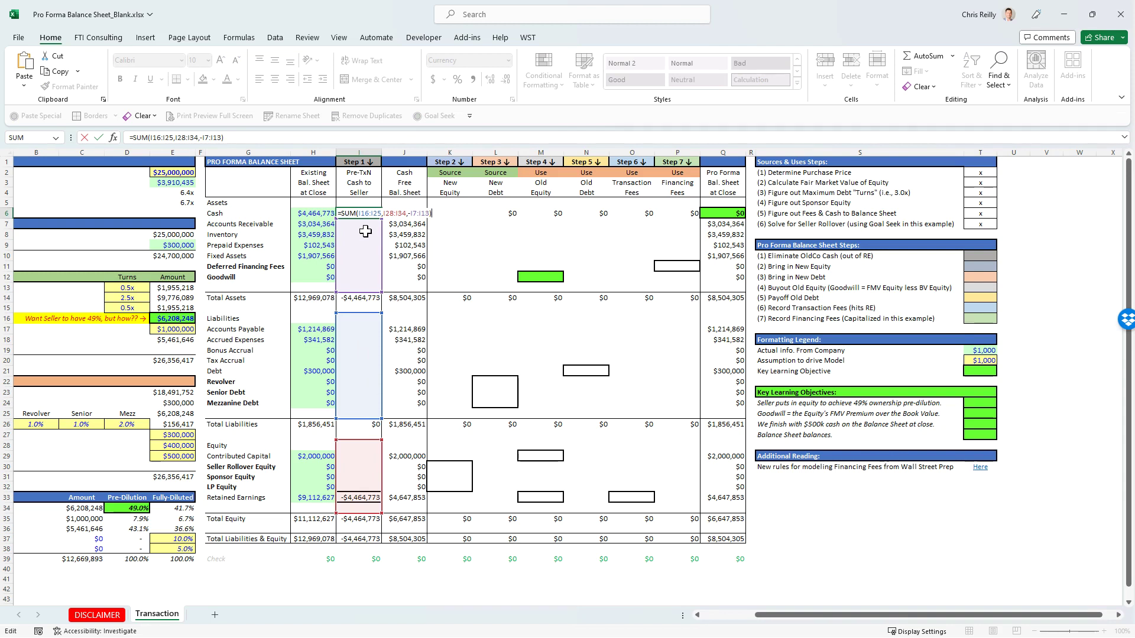
key("Tab")
key("Right")
key("Right")
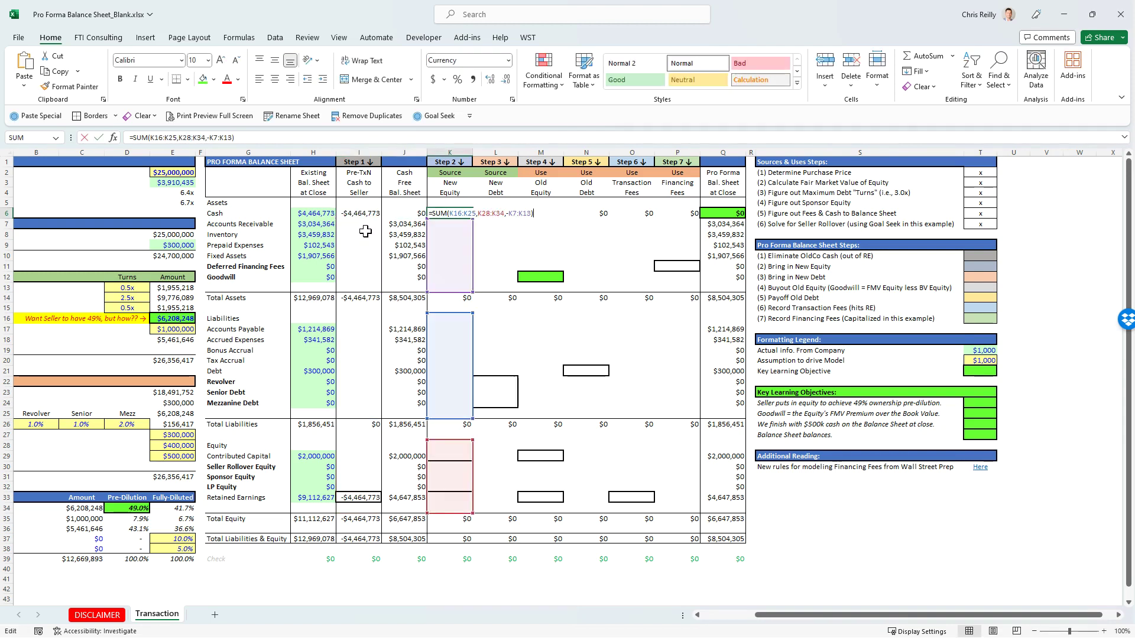
key("Right")
key("Right")
key("Right")
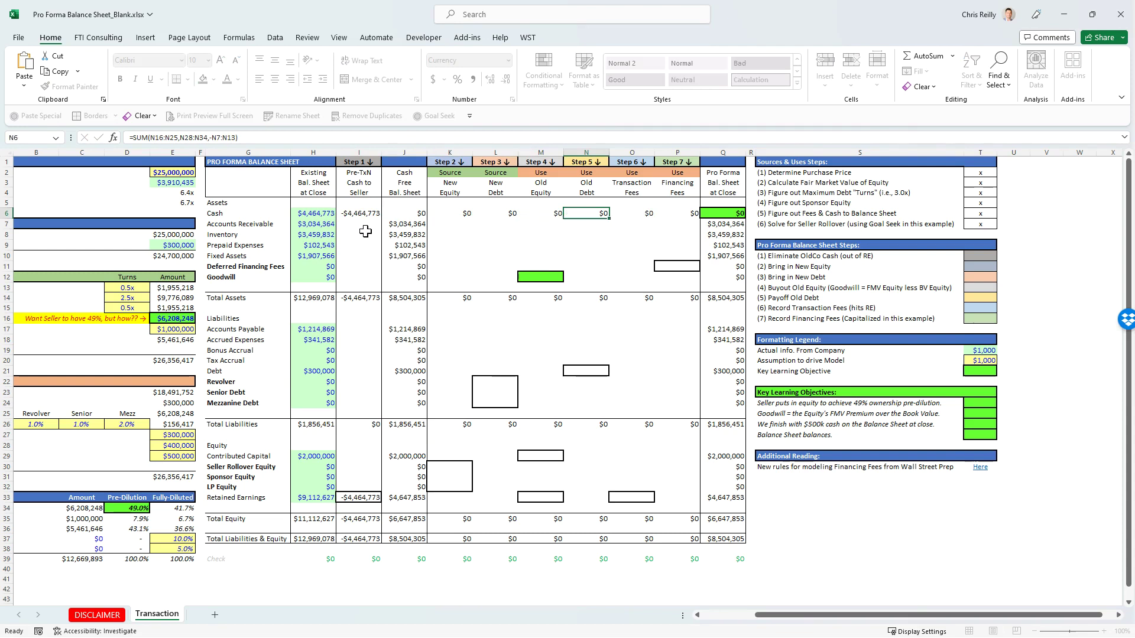
key("Right")
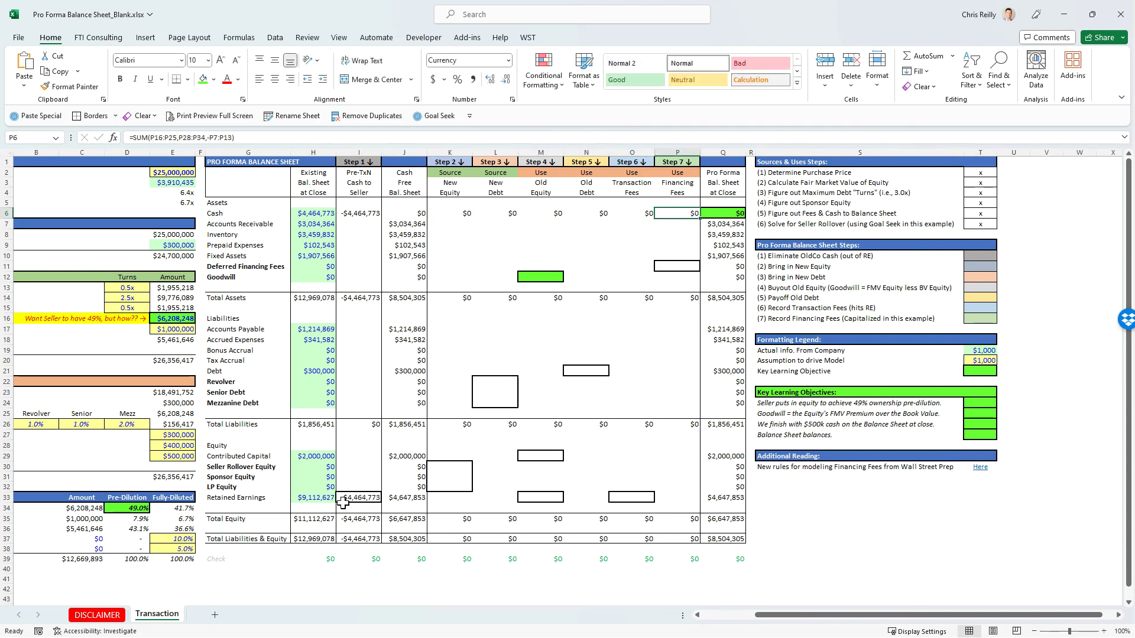
Mark step (1) Eliminate OldCo Cash as done with an x in T10
left_click(364, 213)
left_click(399, 214)
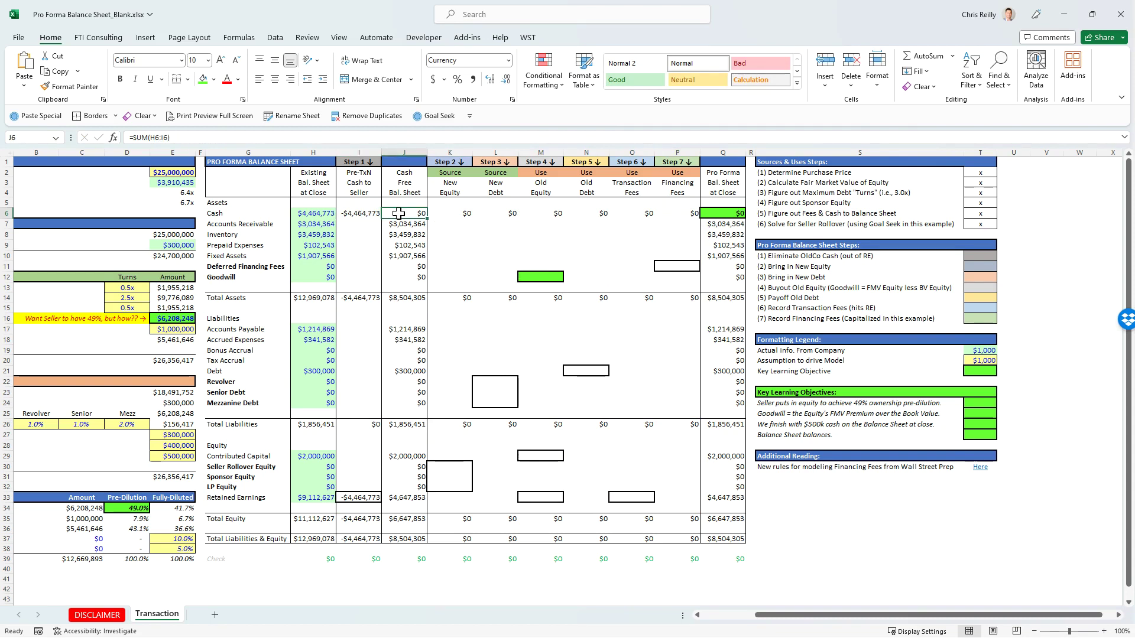
left_click(989, 256)
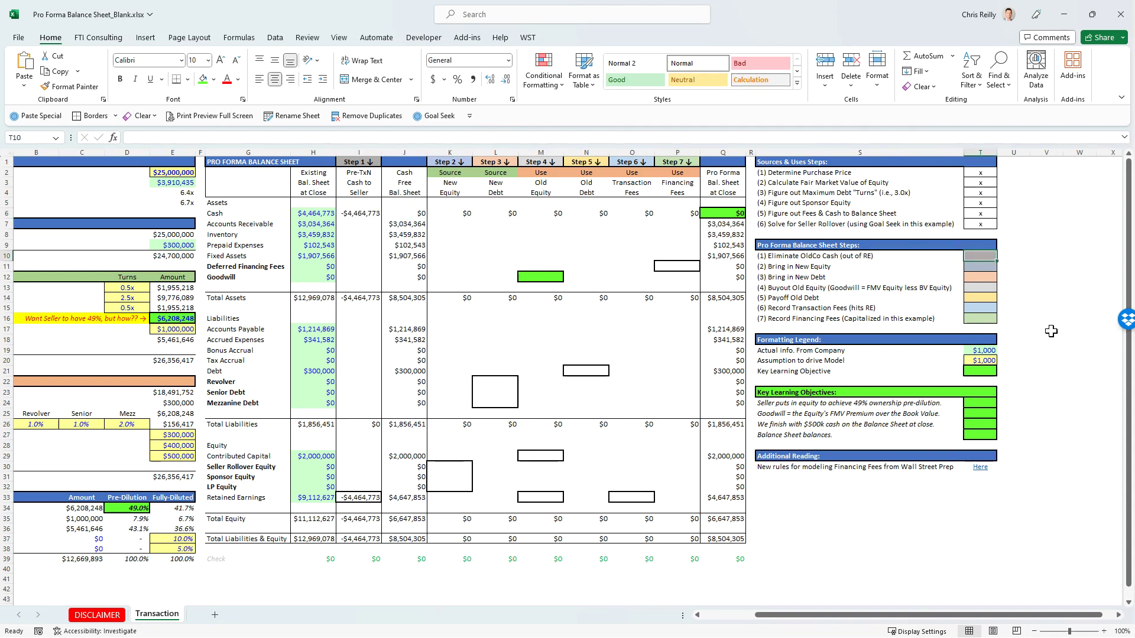
type("x")
key("Return")
Locate the Bring in New Equity step and trace the three equity sources across to Step 2
left_click_drag(767, 266, 980, 266)
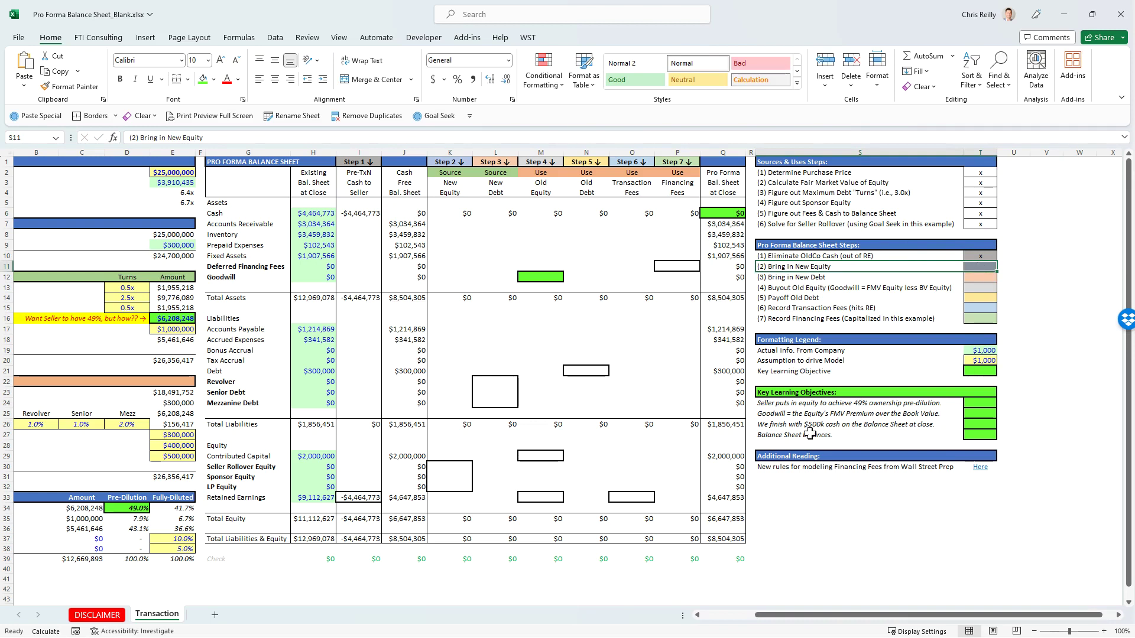
left_click_drag(799, 615, 746, 616)
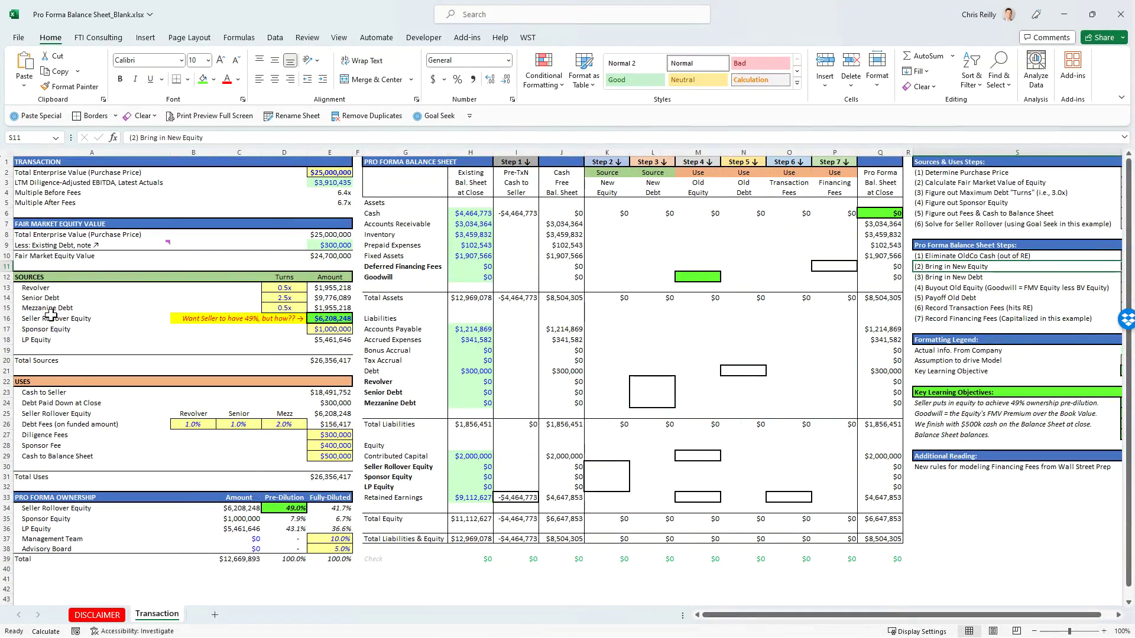
left_click_drag(51, 318, 52, 339)
left_click(392, 467)
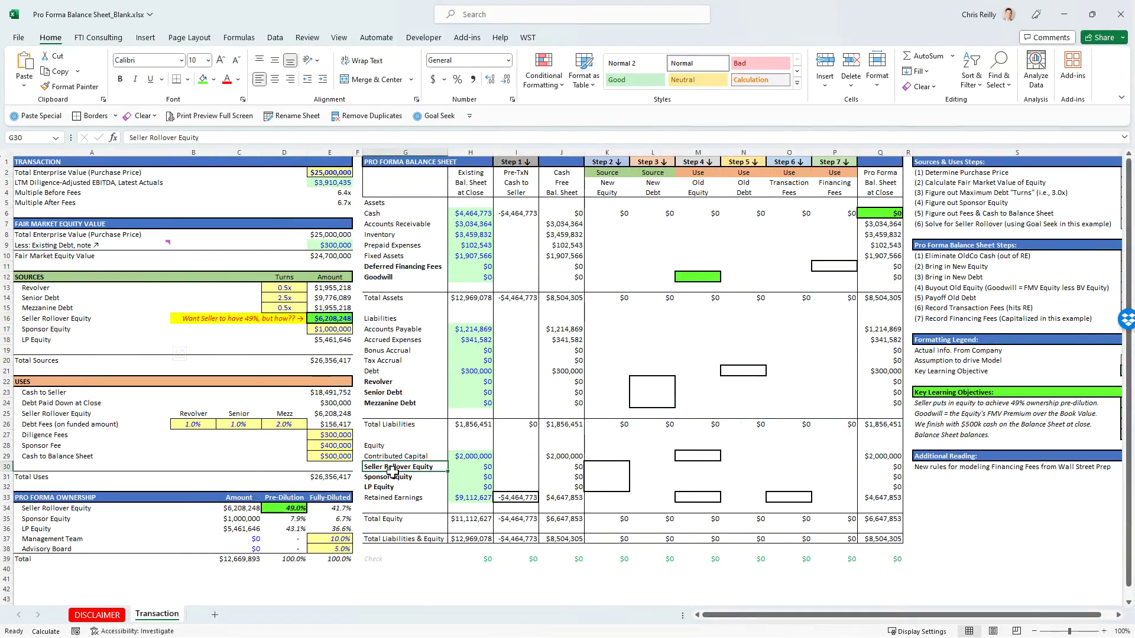
left_click_drag(392, 471, 605, 486)
Link K30 to =E16 and paste formulas to K31:K32, bringing in $12,669,893 of cash
left_click(606, 467)
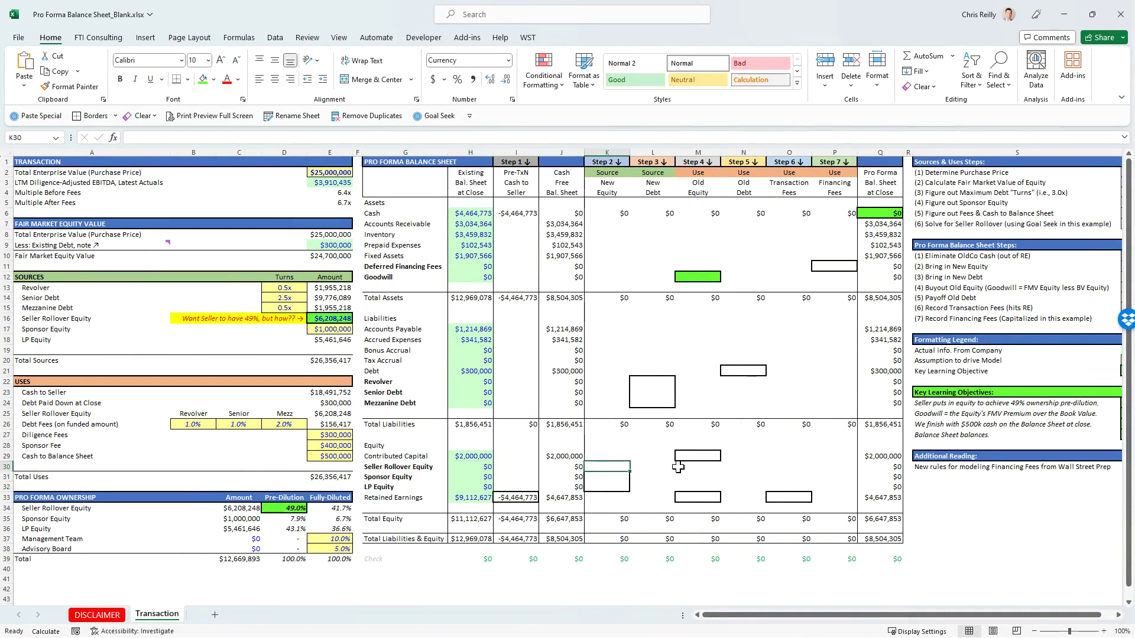
type("=")
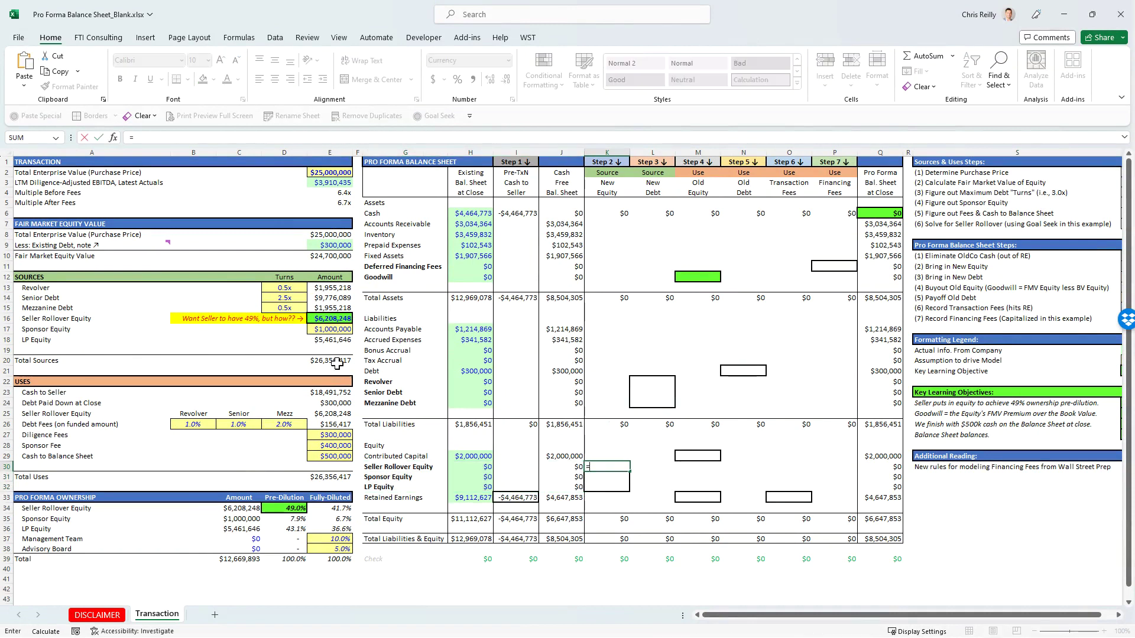
left_click(329, 321)
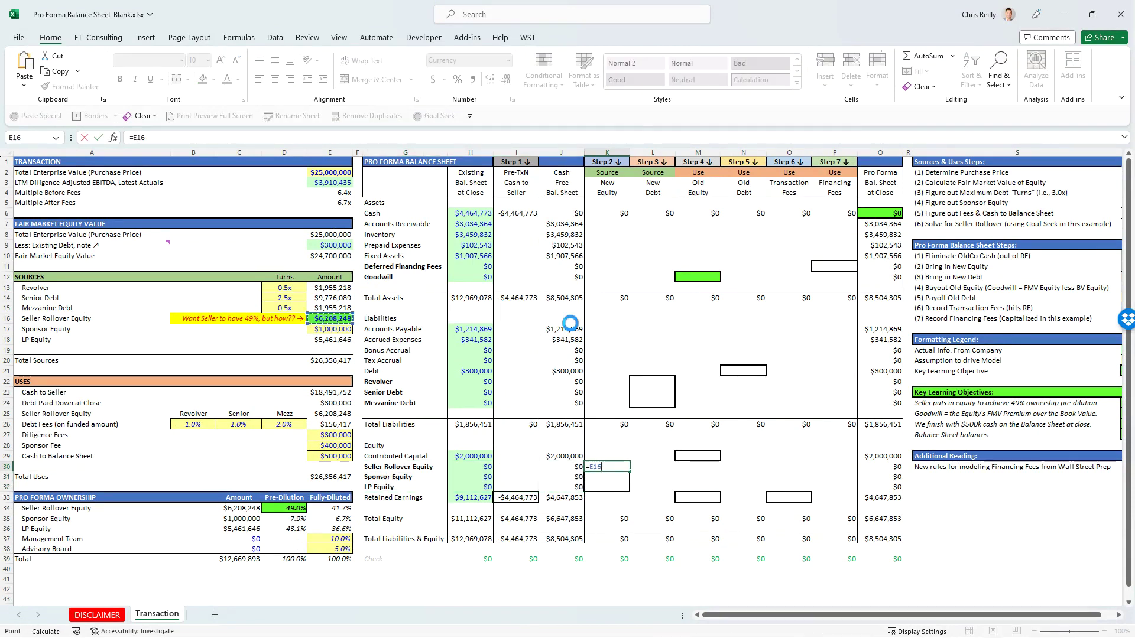
key("ctrl+Return")
key("ctrl+c")
key("shift+Down")
key("shift+Down")
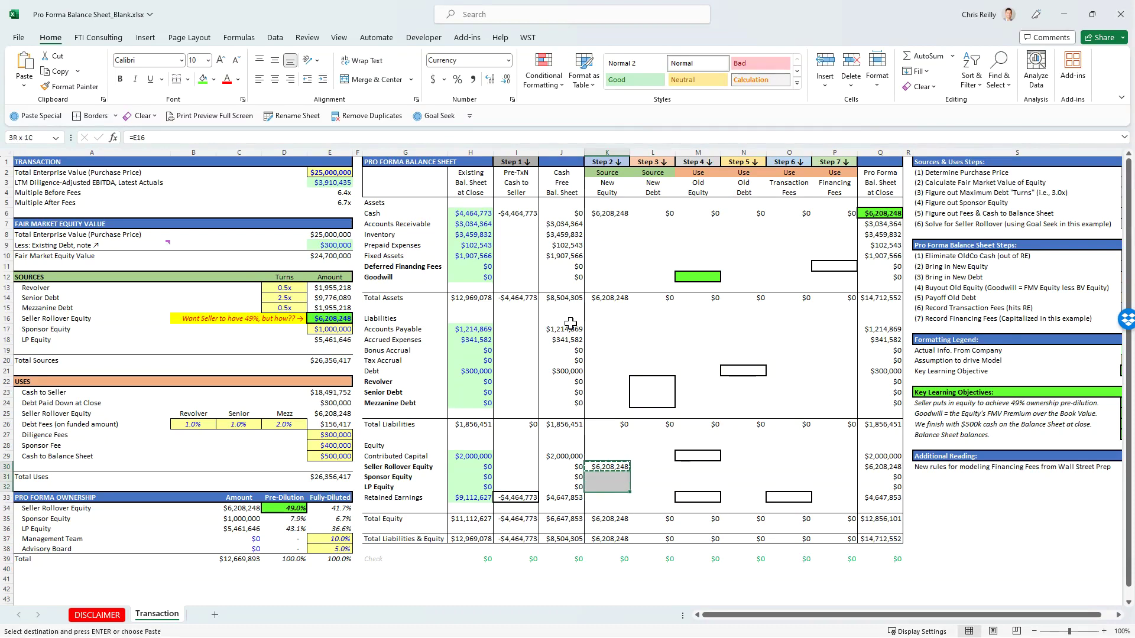
key("ctrl+alt+v")
key("Return")
key("Escape")
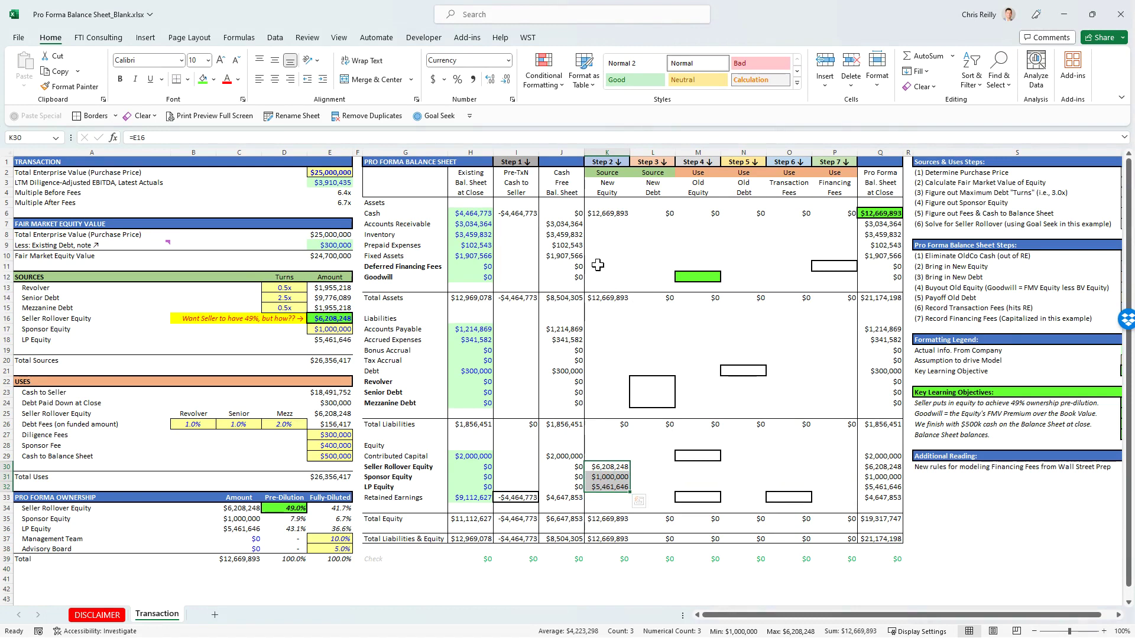
left_click(593, 214)
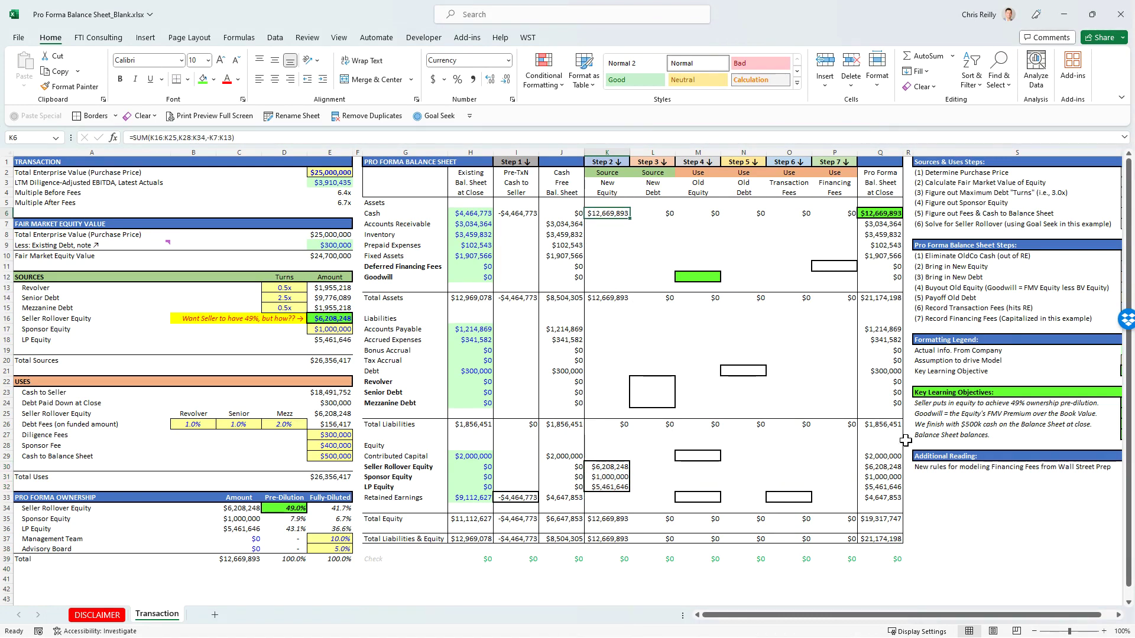
scroll(914, 612, "right", 1)
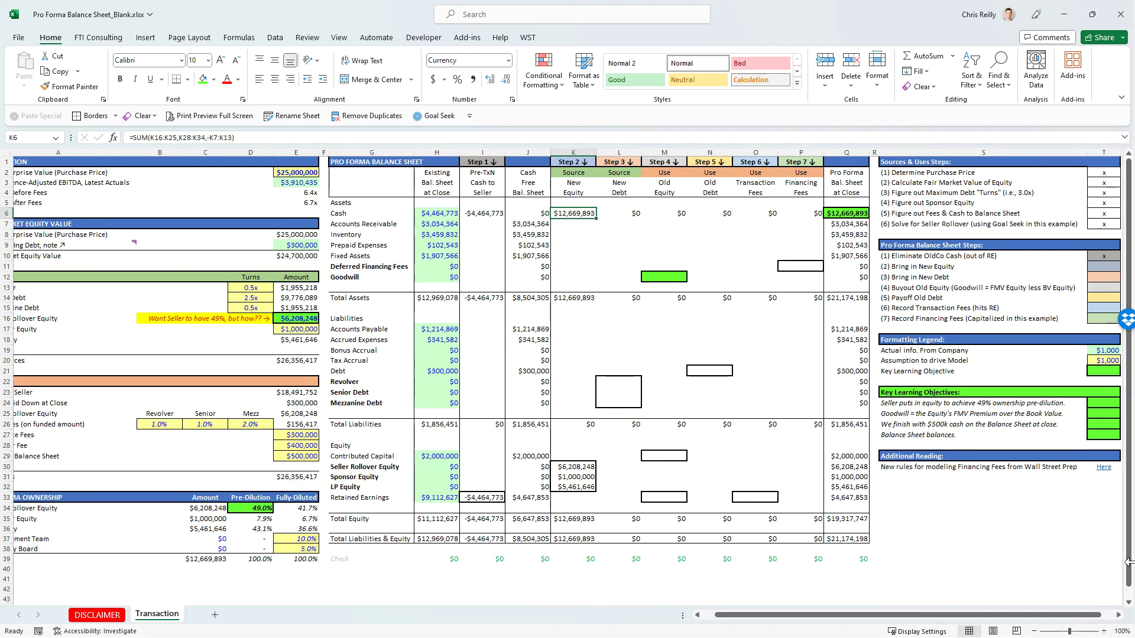
Mark step 2, Bring in New Equity, as done and review the debt turn multiples
left_click(1099, 264)
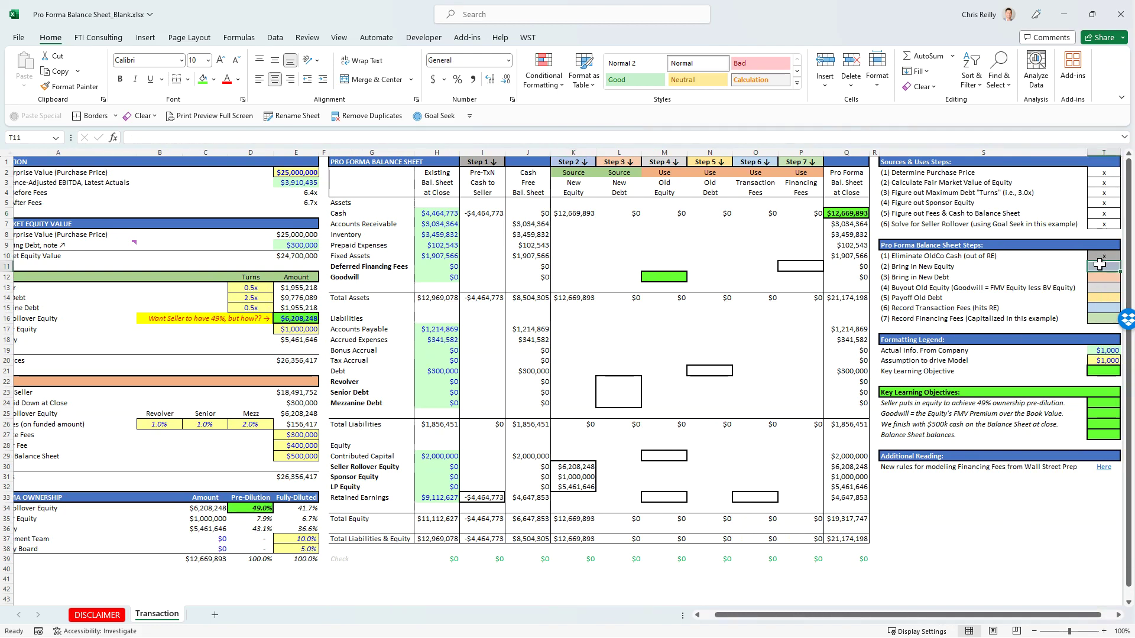
key("Down")
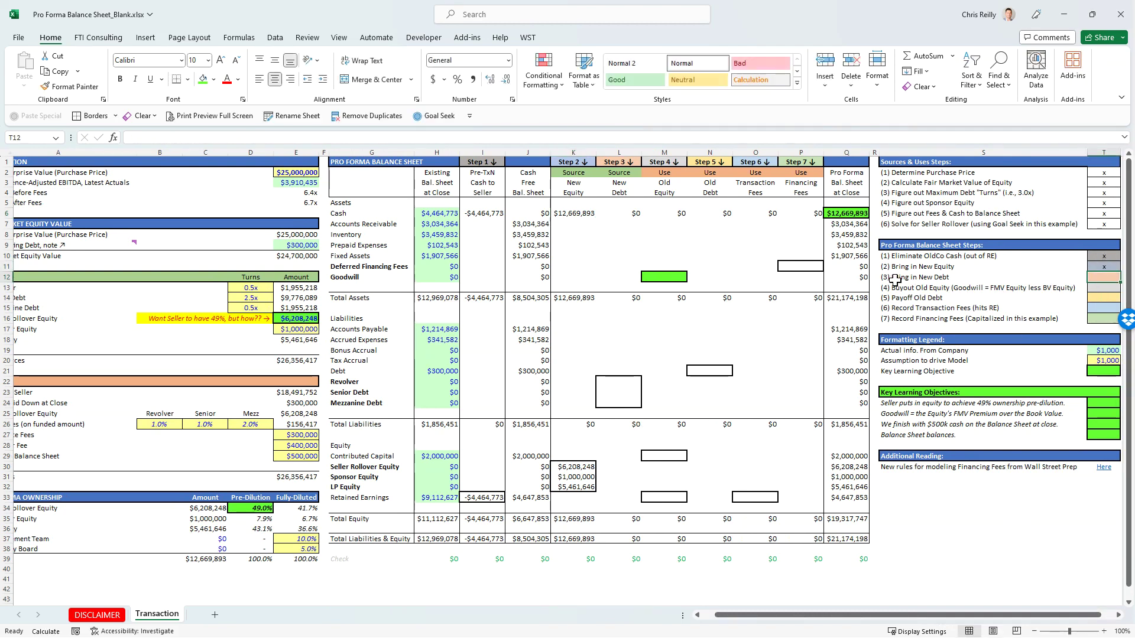
scroll(866, 615, "left", 2)
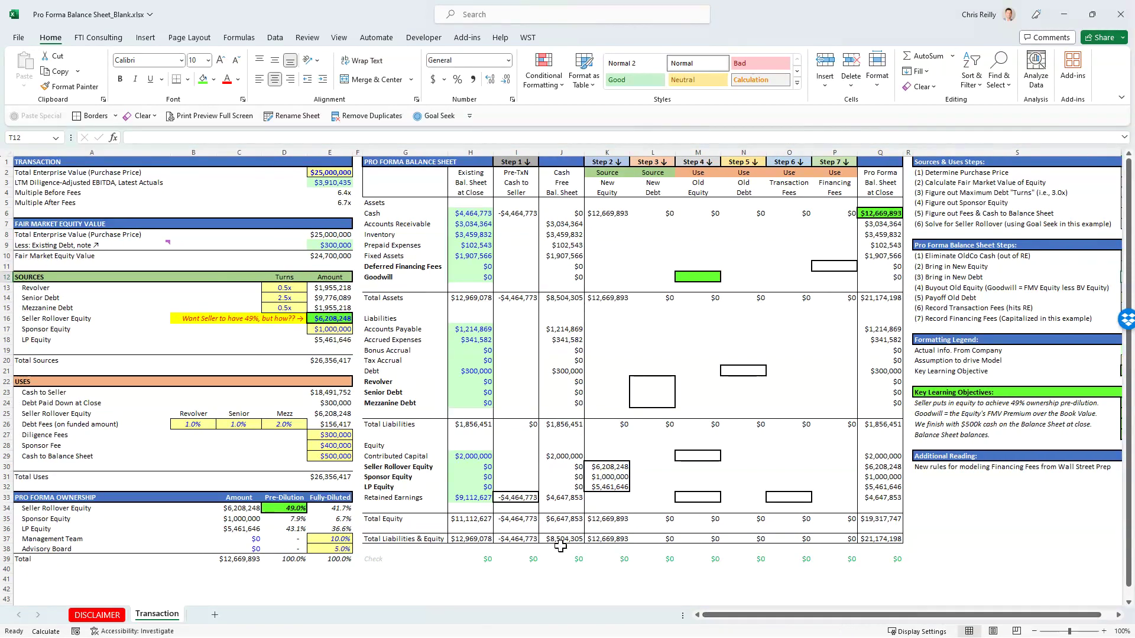
left_click_drag(273, 290, 336, 305)
Link L22 to =E13 and paste formulas down to L24 for revolver, senior and mezzanine debt
left_click(641, 382)
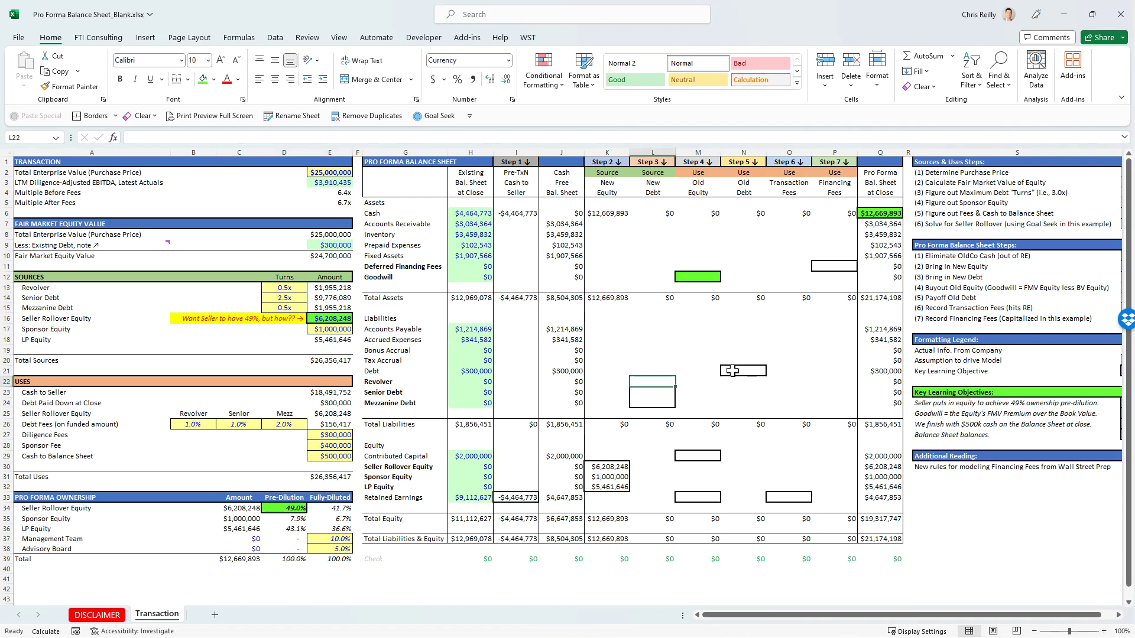
type("=")
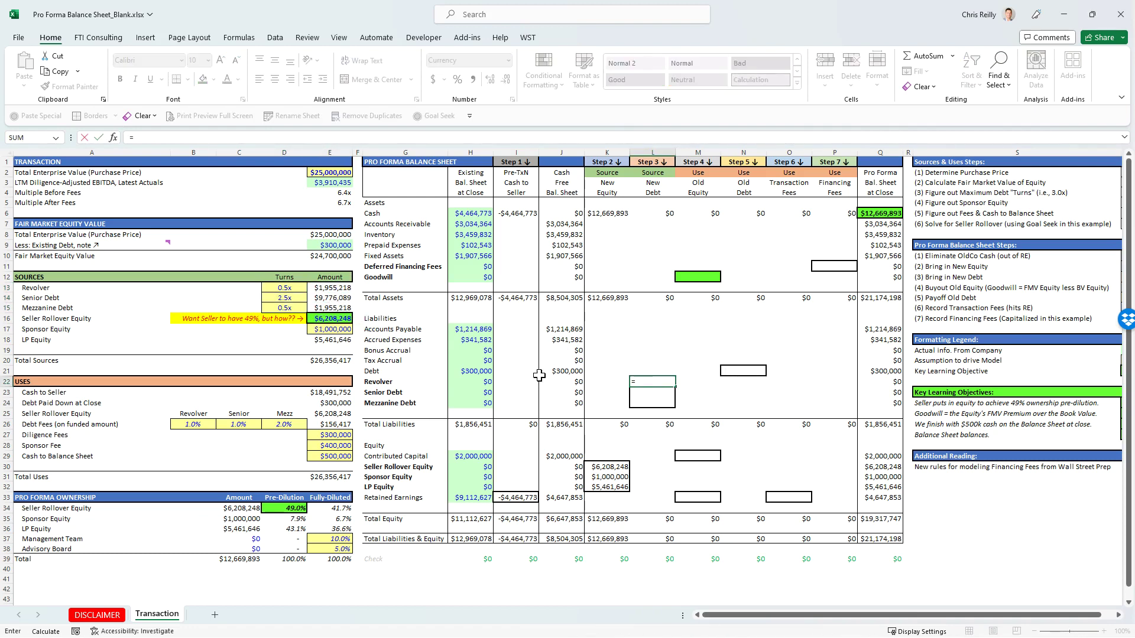
left_click(323, 290)
key("Return")
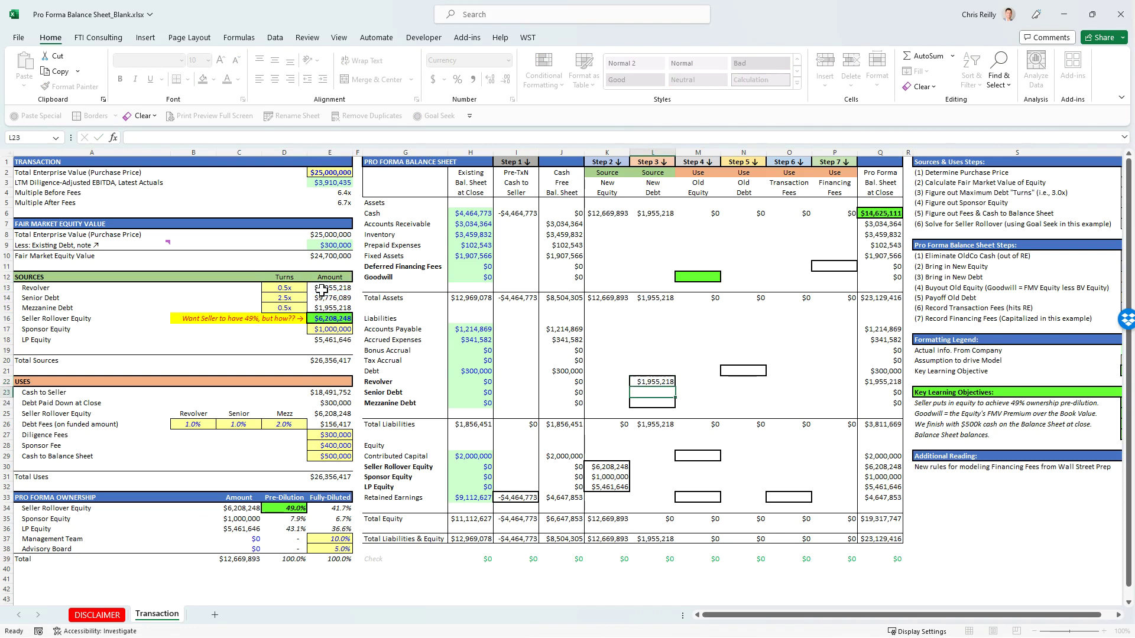
key("Up")
key("ctrl+c")
key("shift+Down")
key("shift+Down")
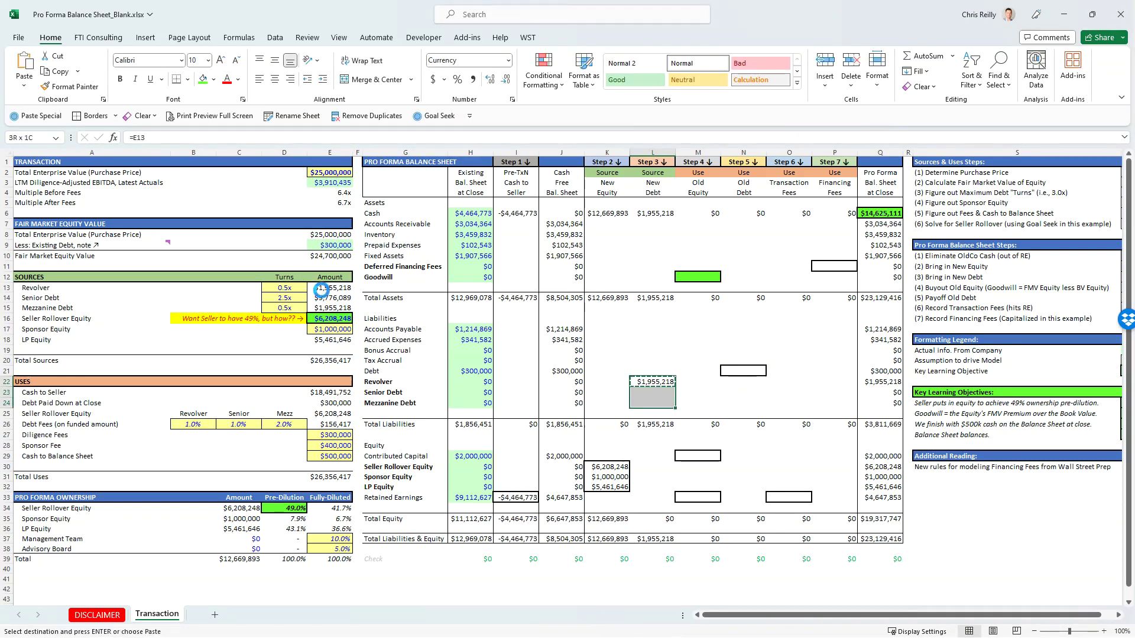
key("ctrl+alt+v")
key("f")
key("Return")
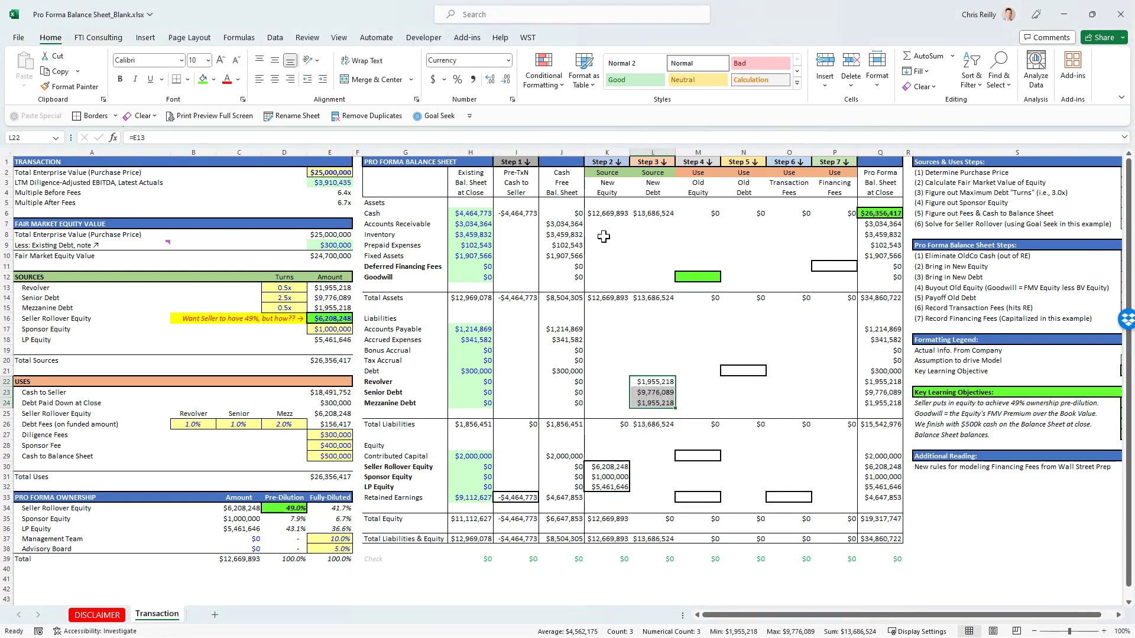
Compare the cash added by Step 2 equity and Step 3 debt
left_click_drag(611, 213, 636, 214)
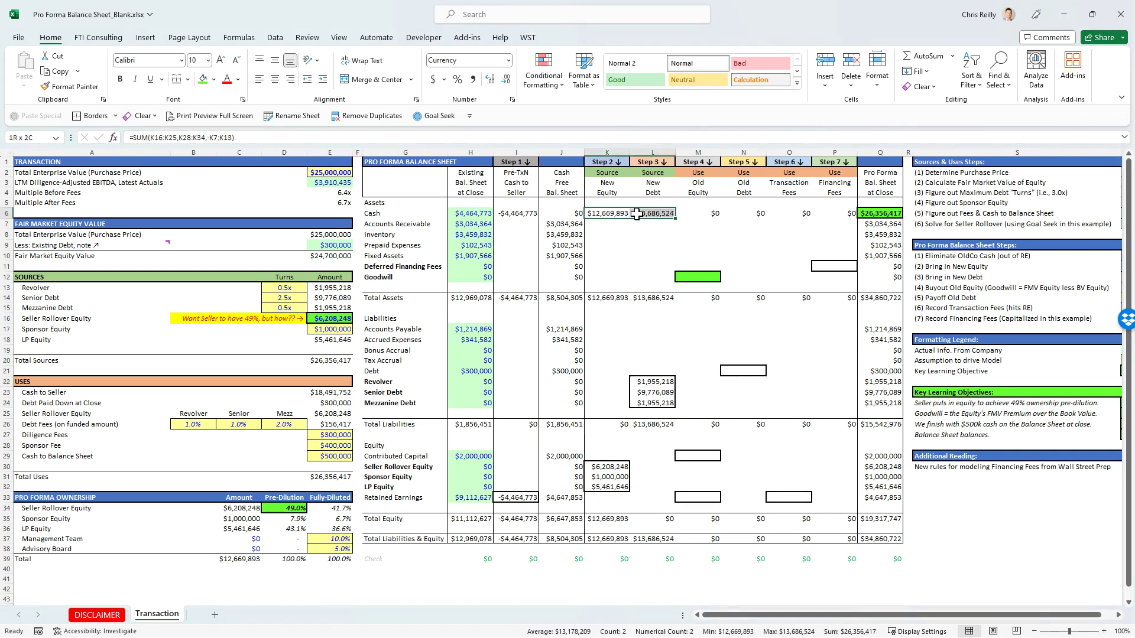
left_click_drag(608, 173, 637, 173)
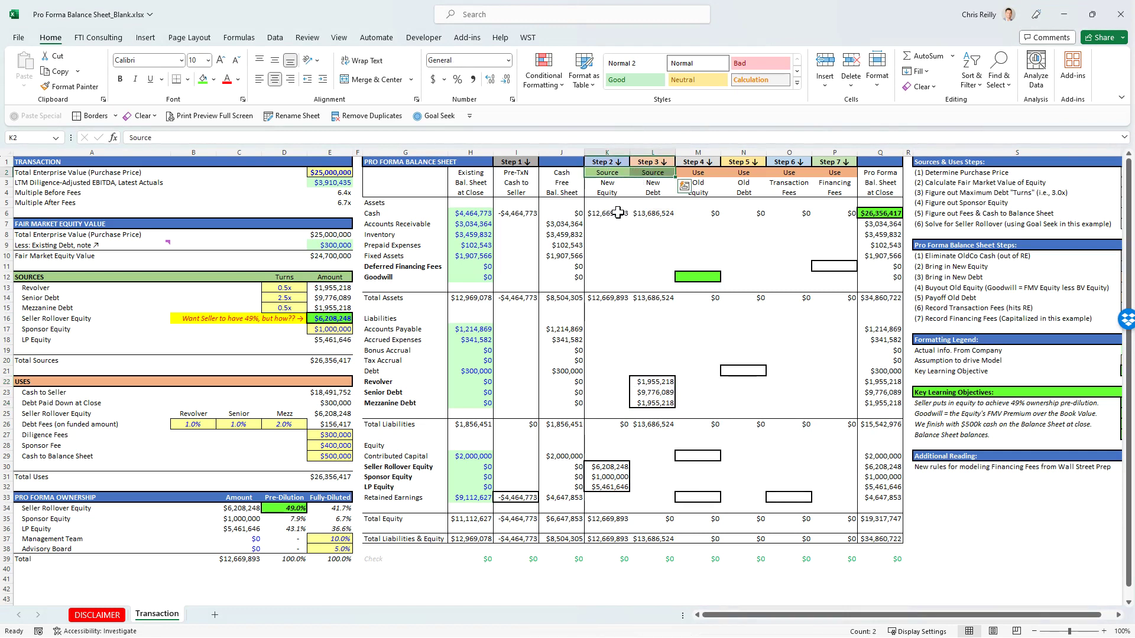
left_click_drag(617, 212, 647, 214)
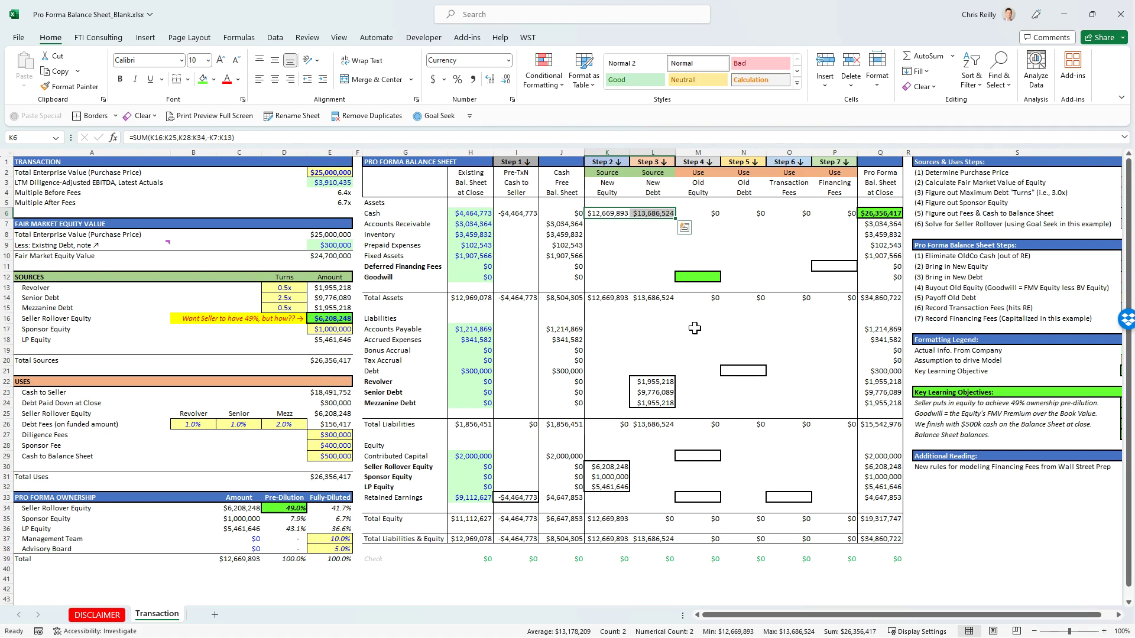
left_click(878, 217)
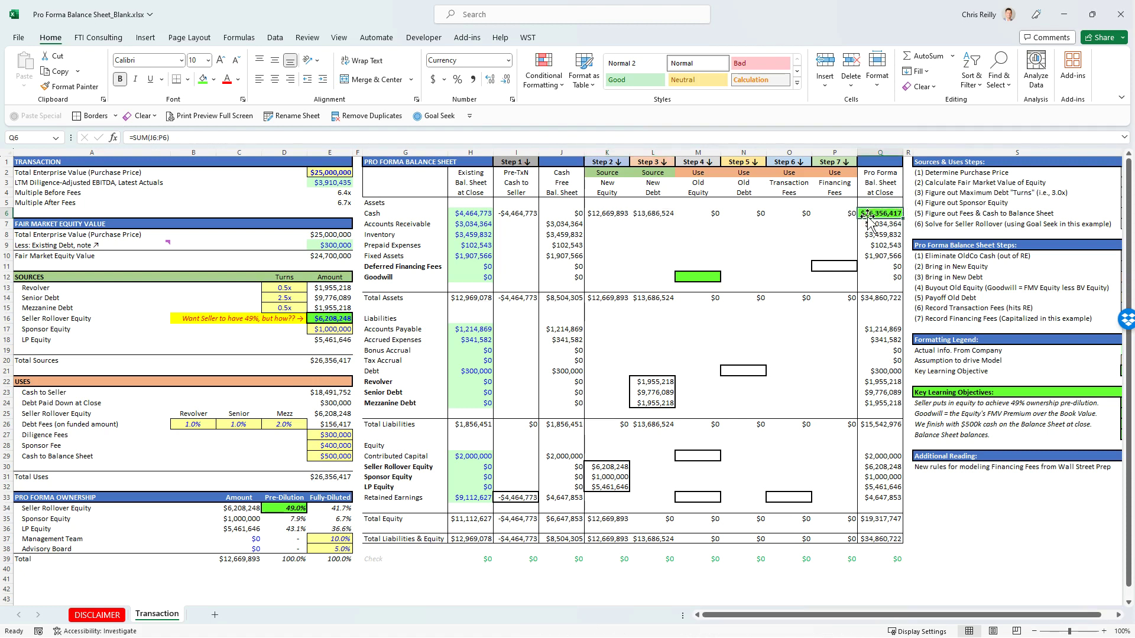
left_click(330, 457)
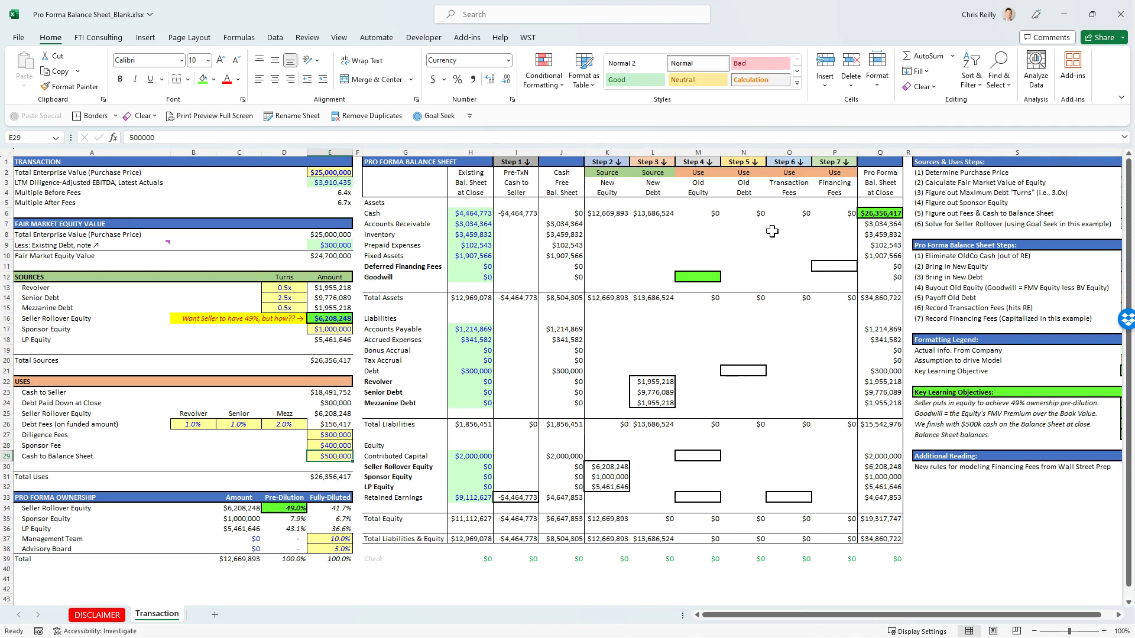
left_click_drag(598, 214, 641, 217)
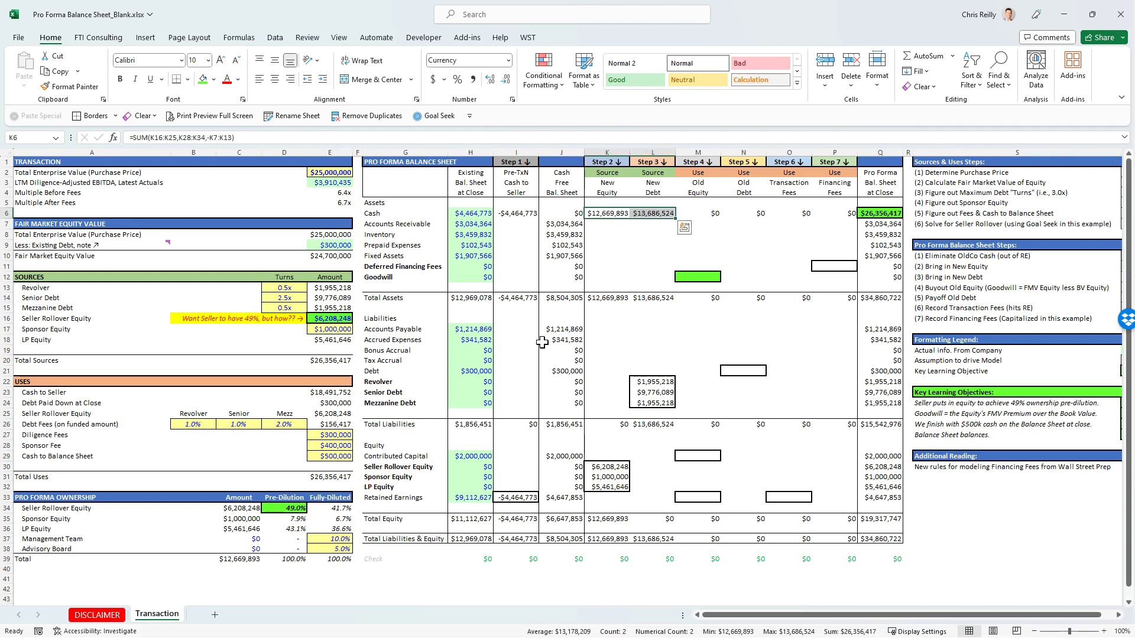
left_click(346, 394)
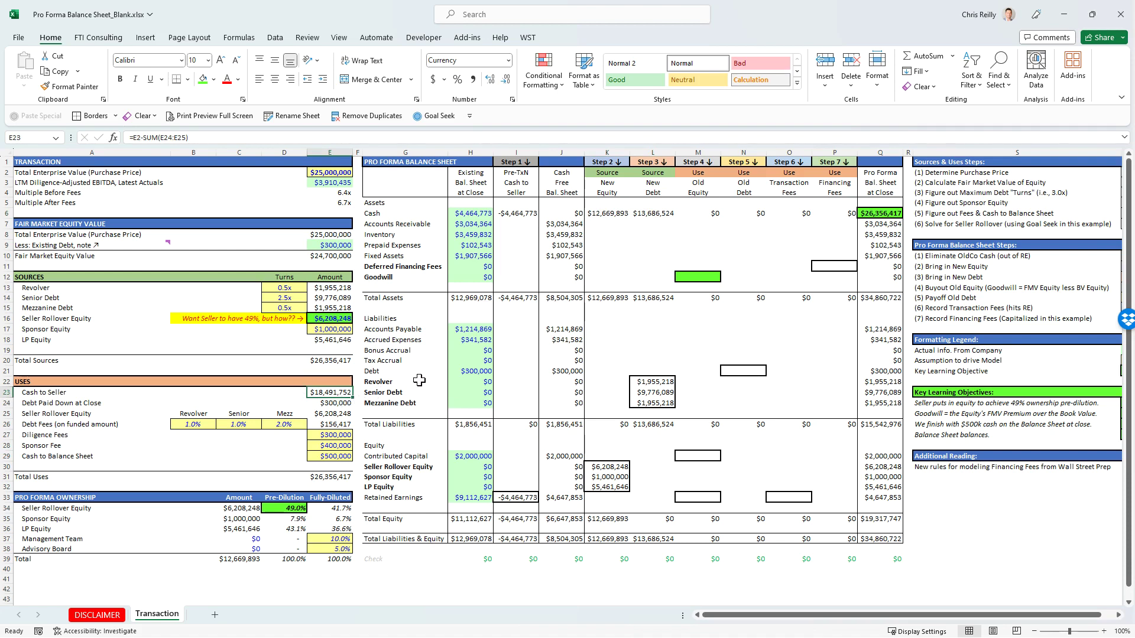
left_click(326, 173)
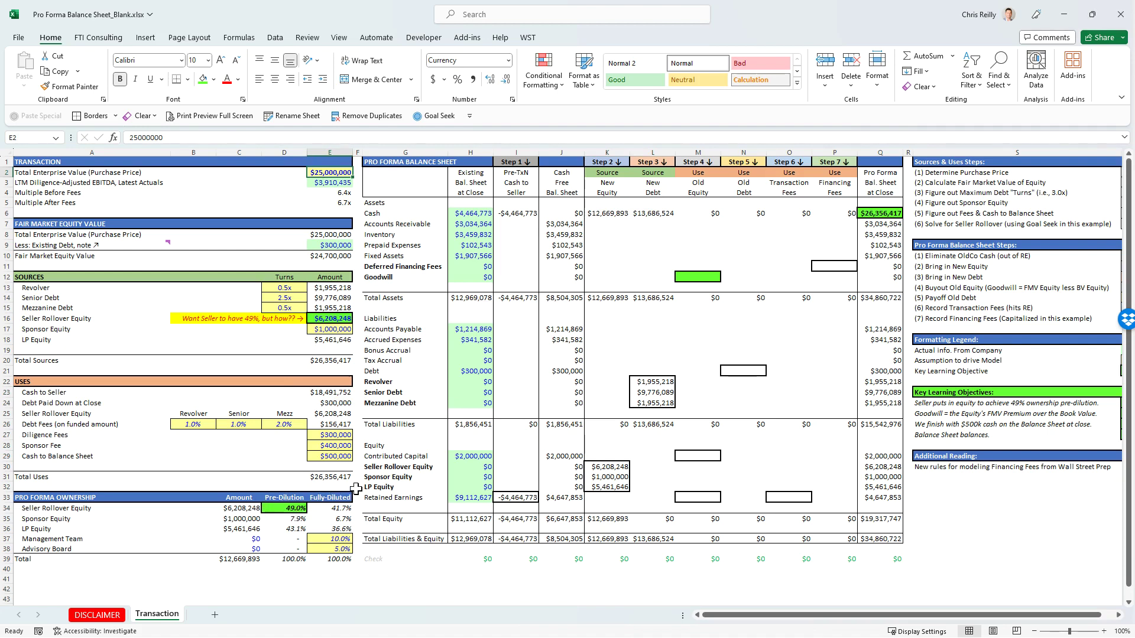
left_click_drag(597, 213, 706, 213)
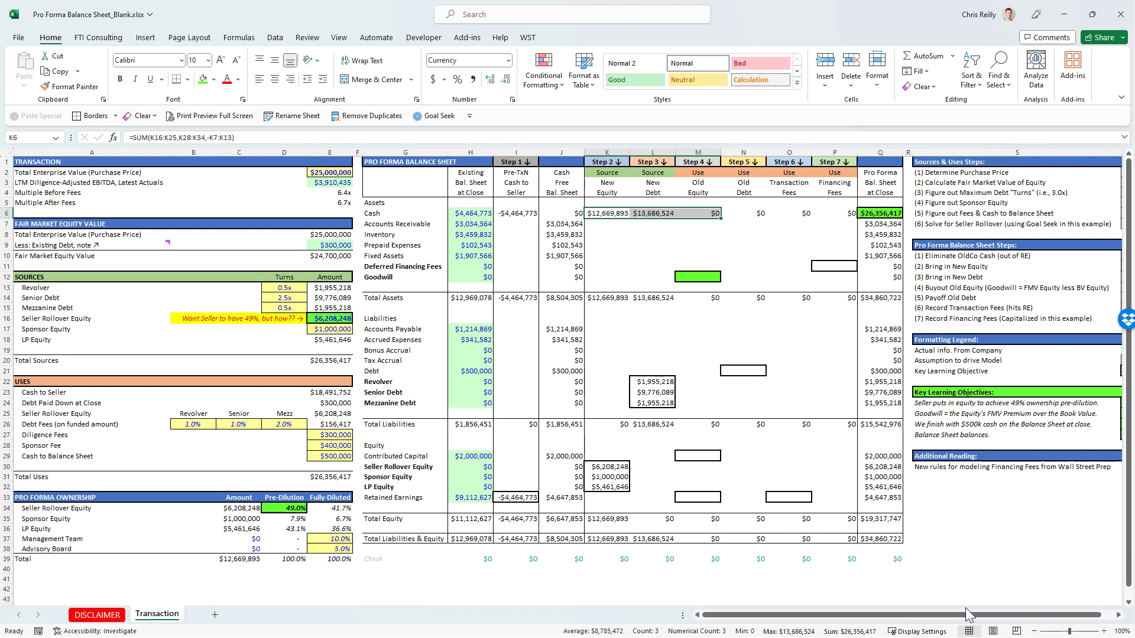
scroll(971, 615, "right", 2)
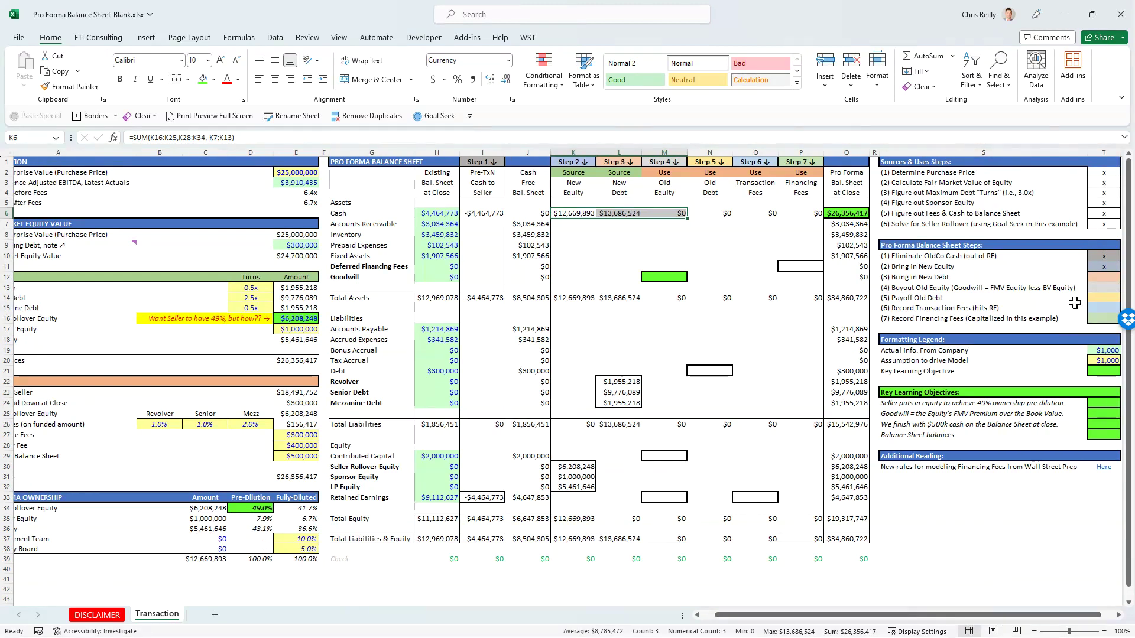
Mark step 3, Bring in New Debt, with an x and review the $24,700,000 fair market equity value
left_click(1094, 278)
type("x")
key("Return")
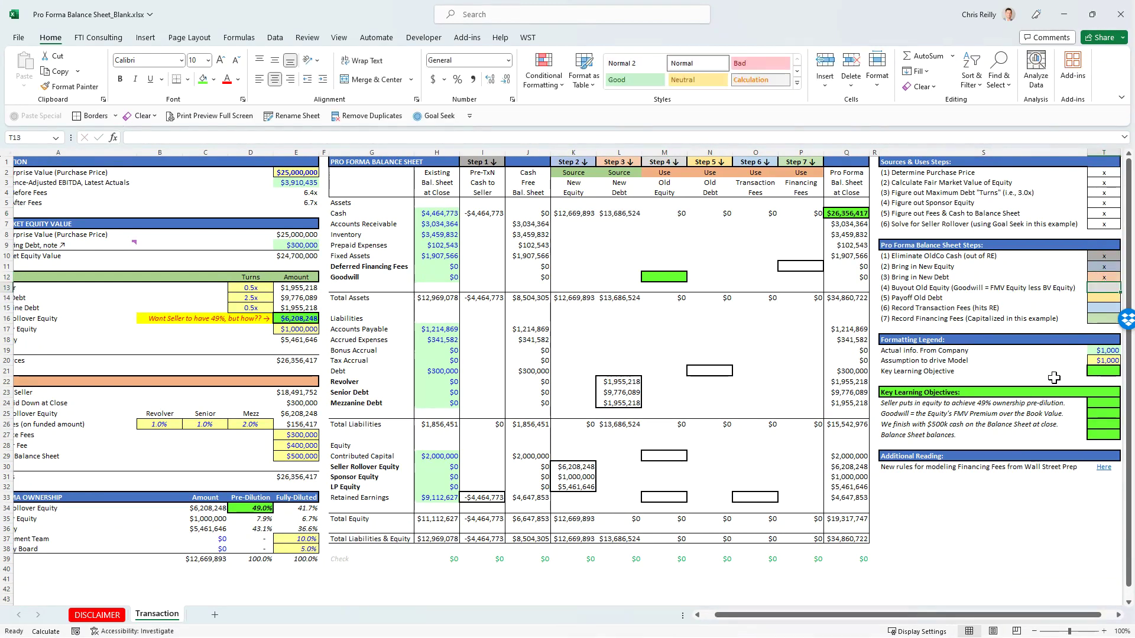
left_click(901, 290)
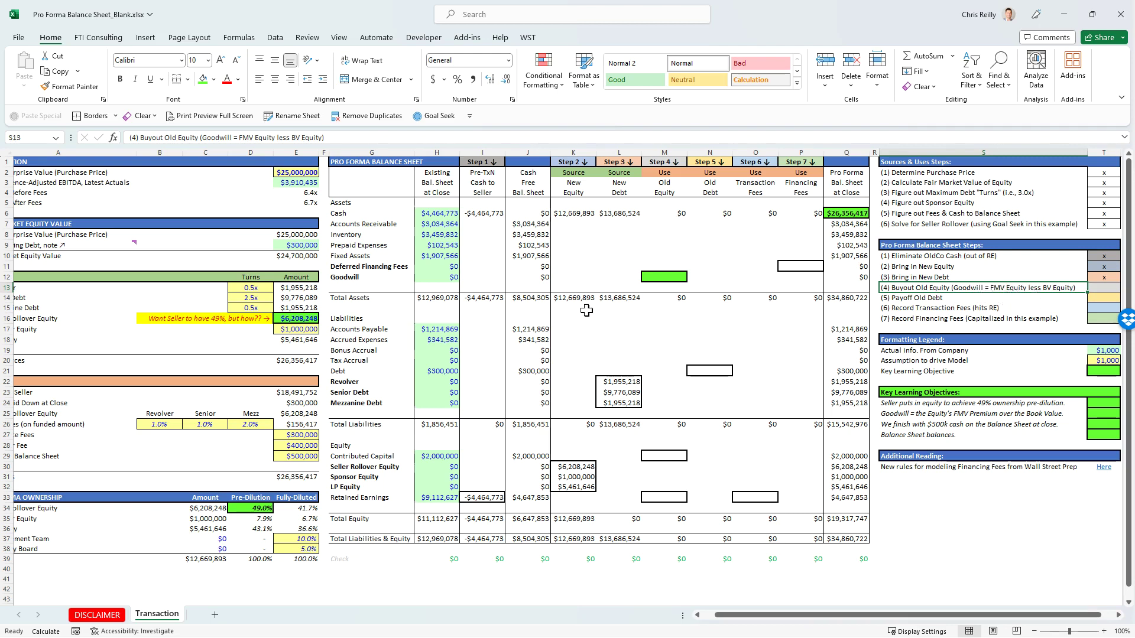
left_click(301, 257)
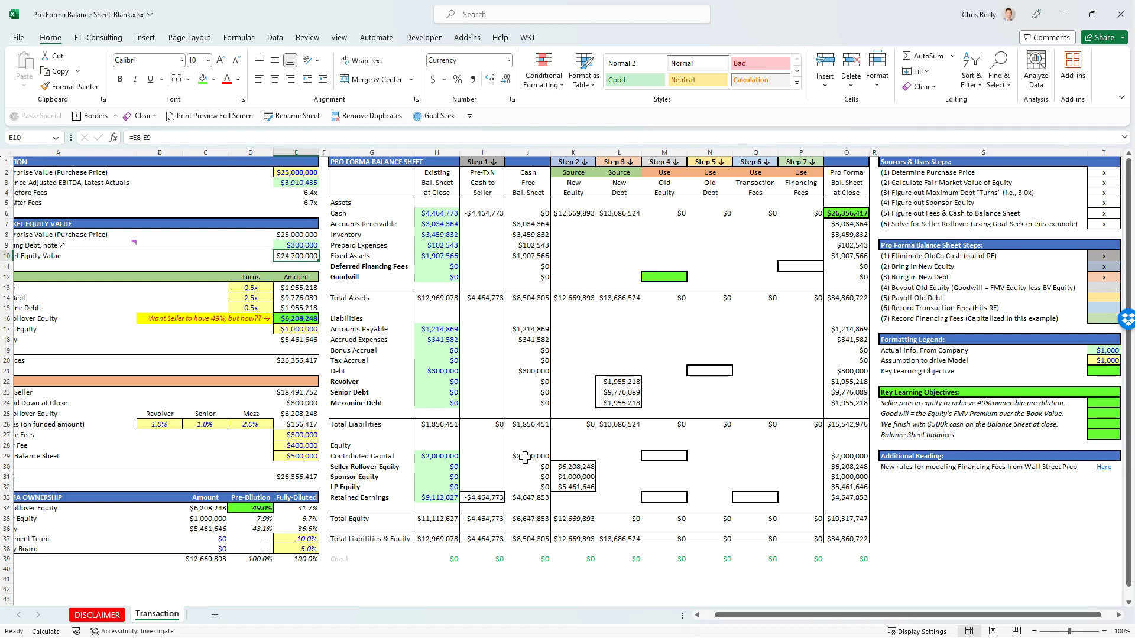
Enter =-J29 in M29 and =-J33 in M33, writing off $2,000,000 capital and $4,647,853 retained earnings
left_click(664, 456)
type("=")
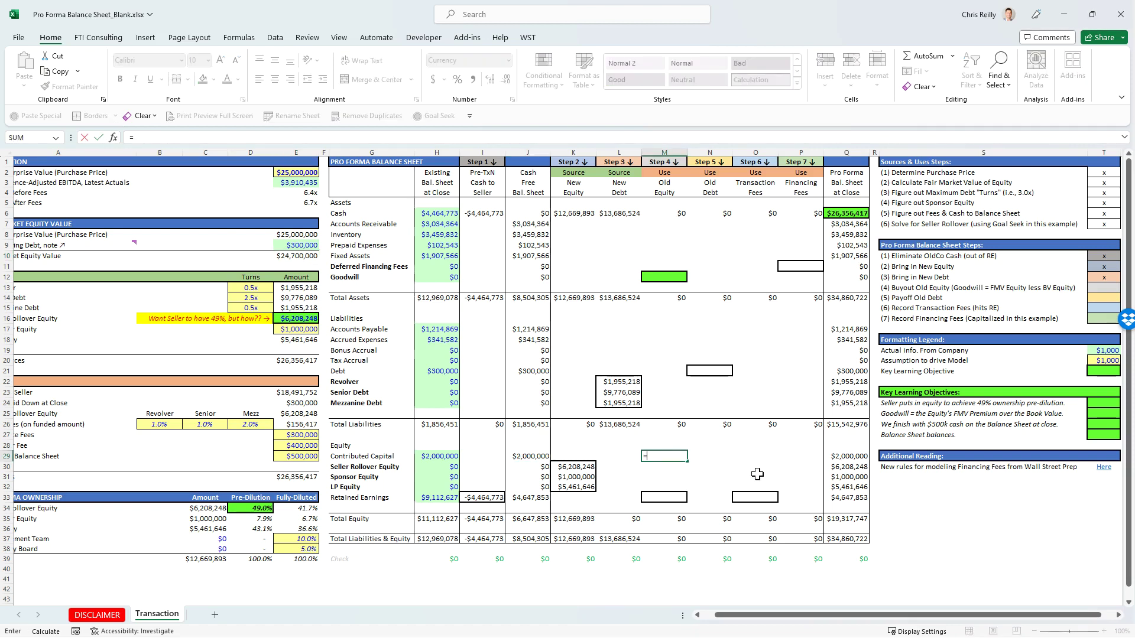
type("-")
key("Left")
key("Left")
key("Left")
key("Return")
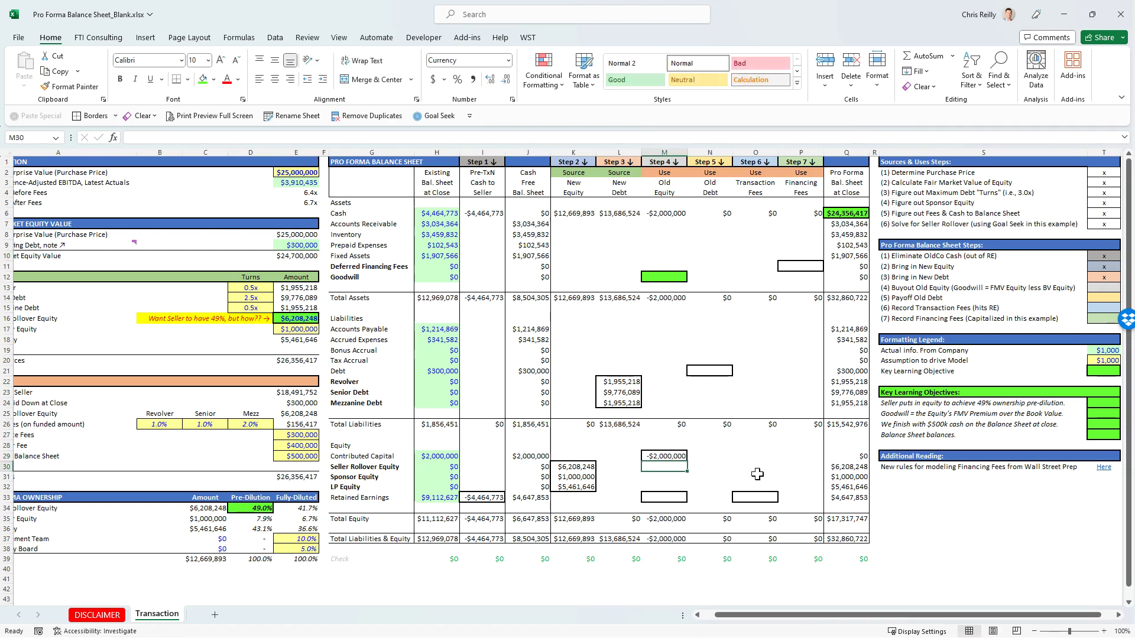
key("Down")
key("Down")
key("Down")
type("=-")
key("Left")
key("Left")
key("Left")
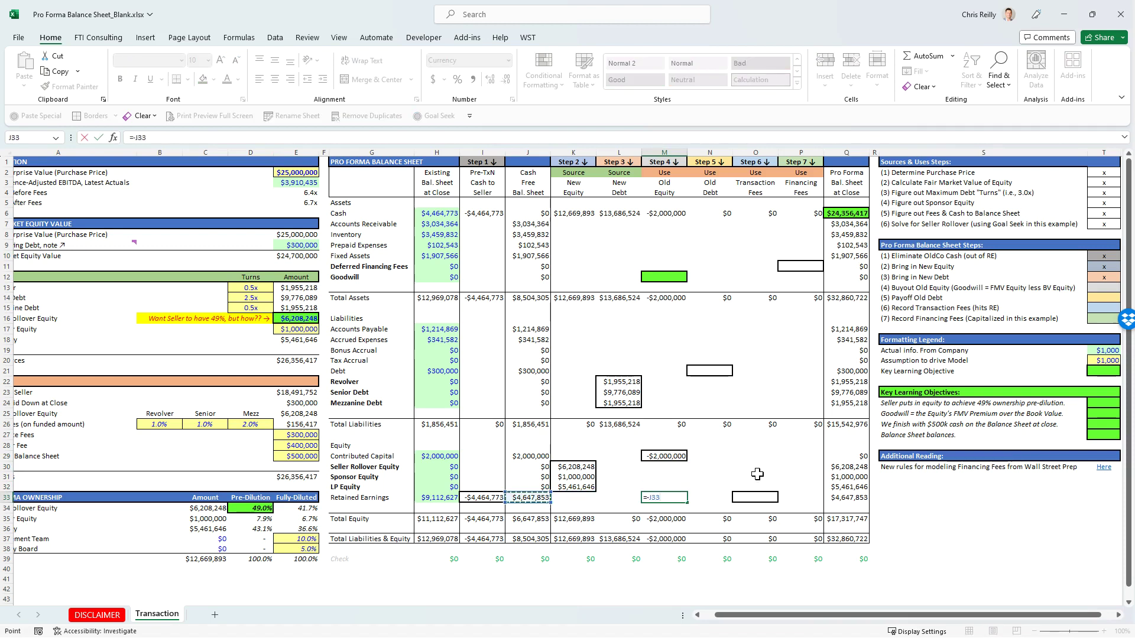
key("Return")
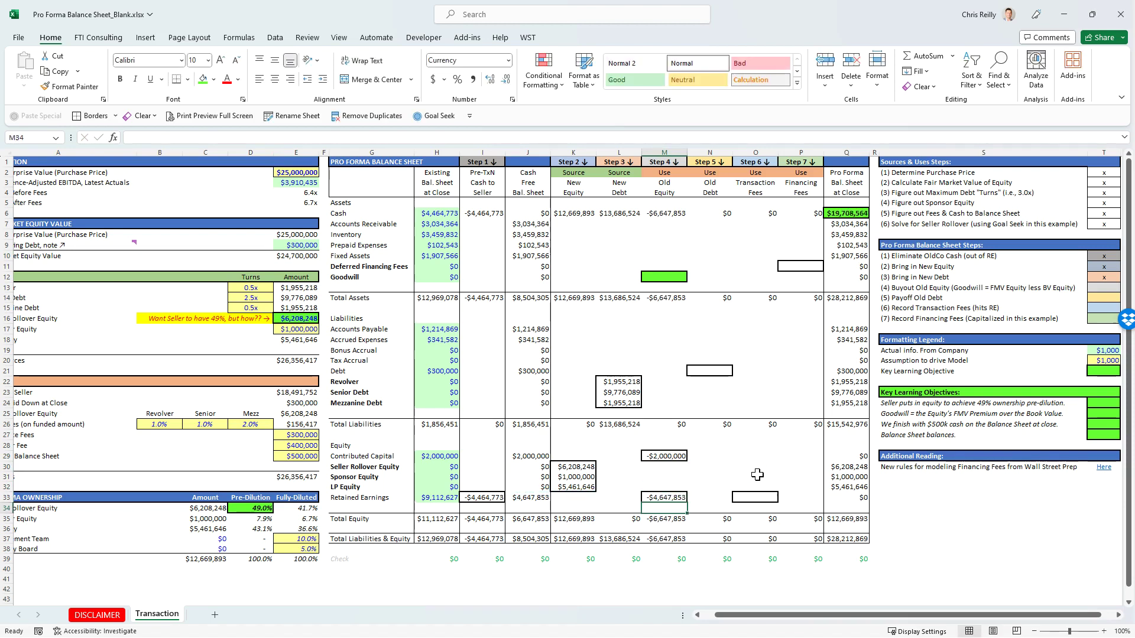
Compare the Step 4 write-offs with the pro forma contributed capital and retained earnings
left_click(837, 455)
left_click(851, 498, "ctrl")
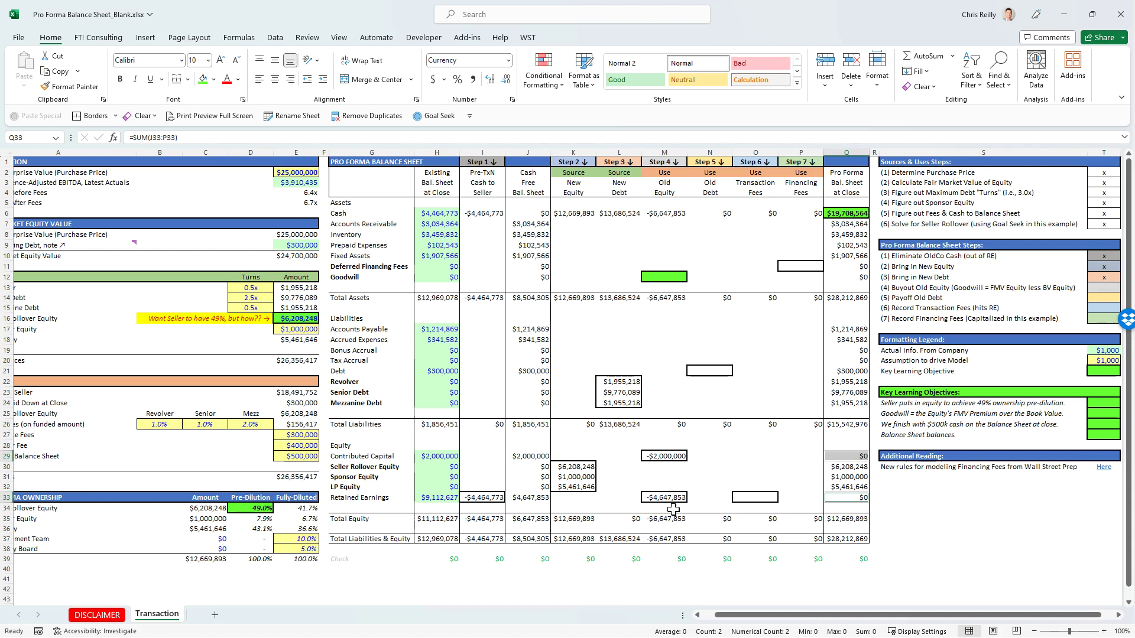
left_click(659, 457)
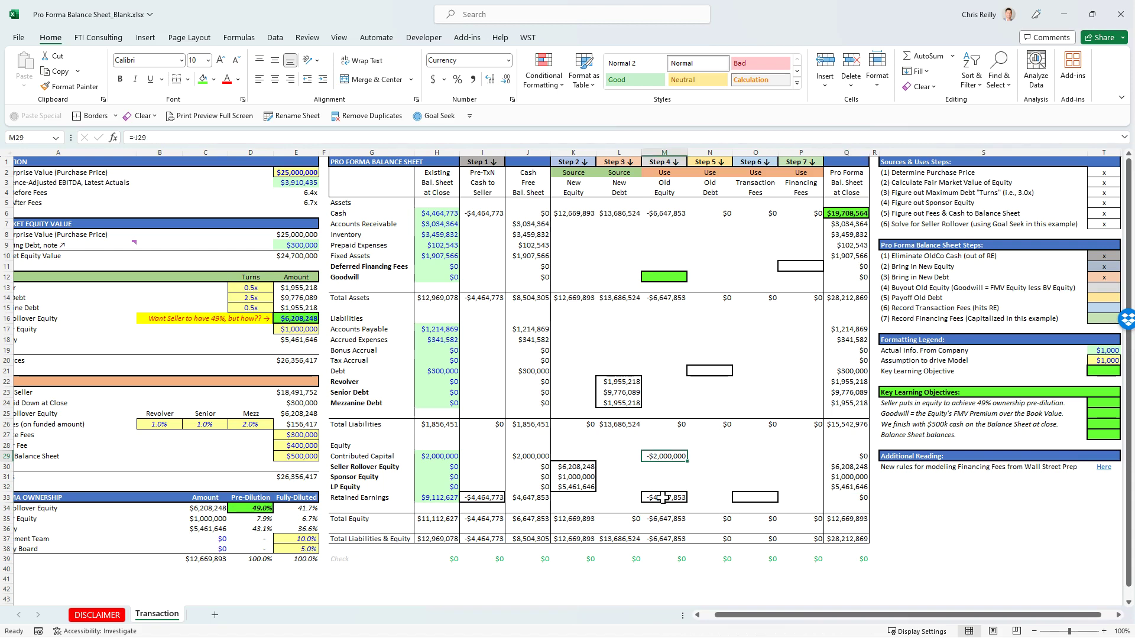
left_click(662, 498, "ctrl")
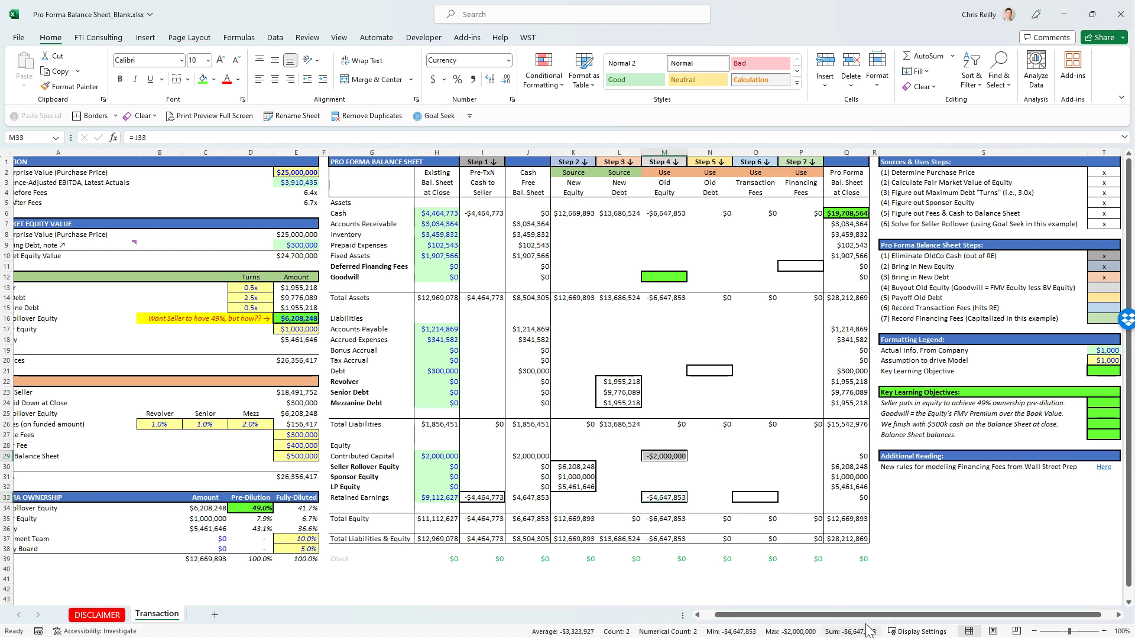
Set Step 4 Goodwill to =E10+M29+M33, giving $18,052,147
left_click(288, 257)
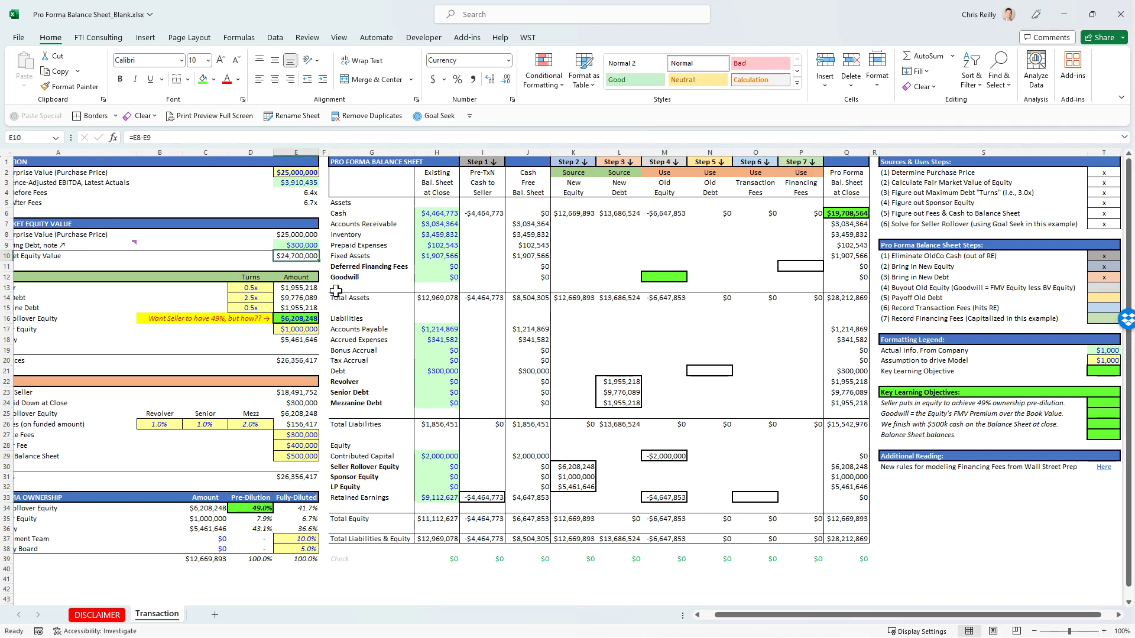
left_click_drag(346, 278, 650, 276)
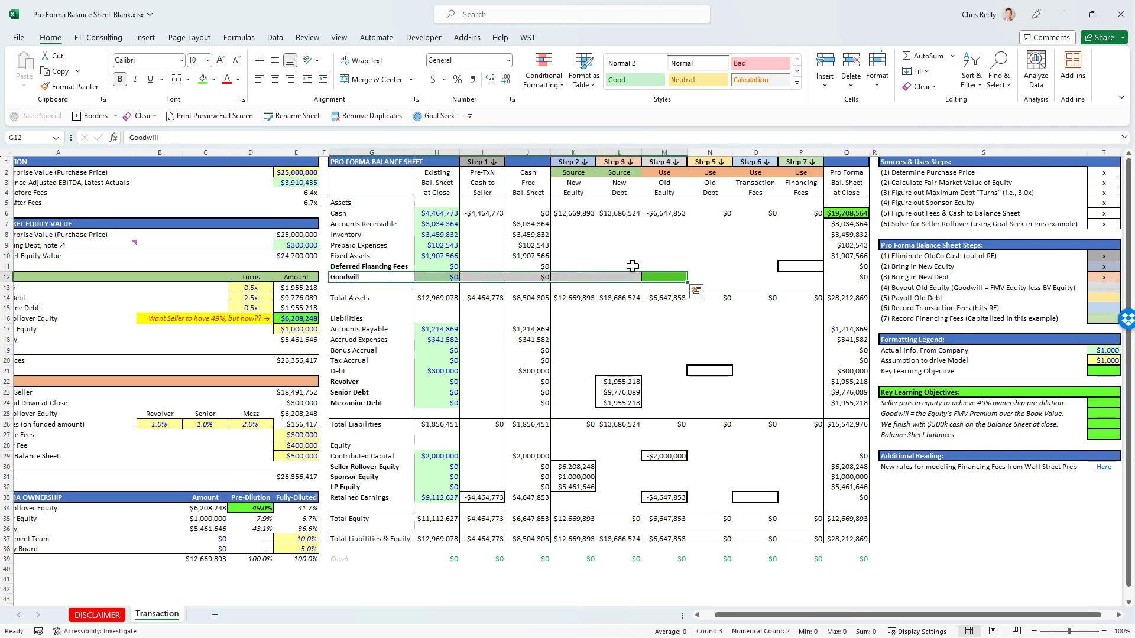
left_click(666, 275)
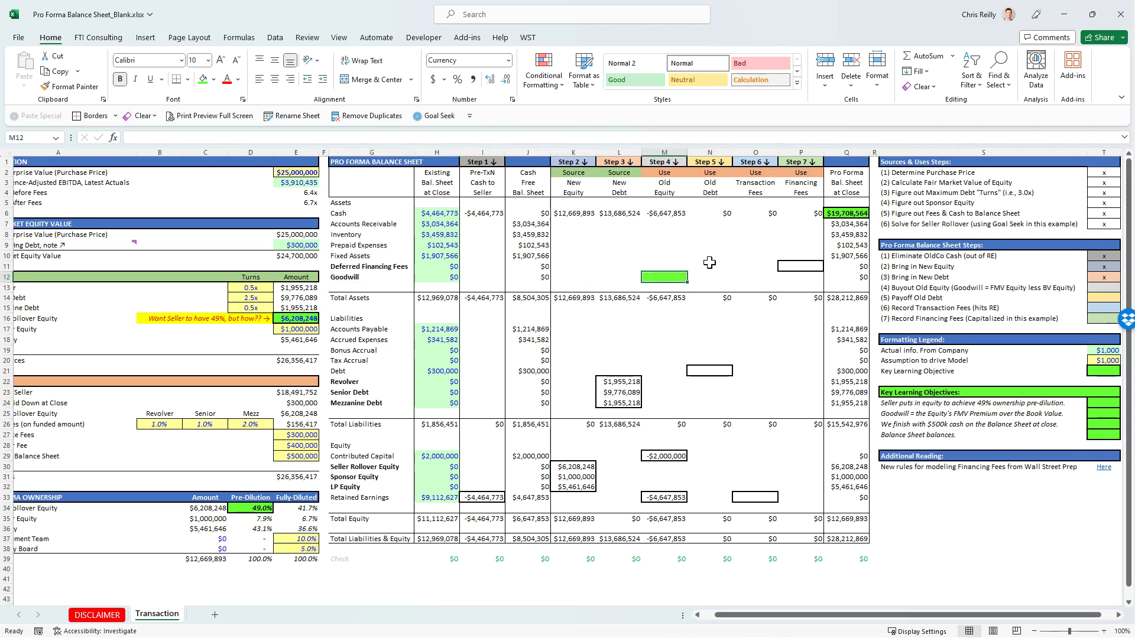
type("=")
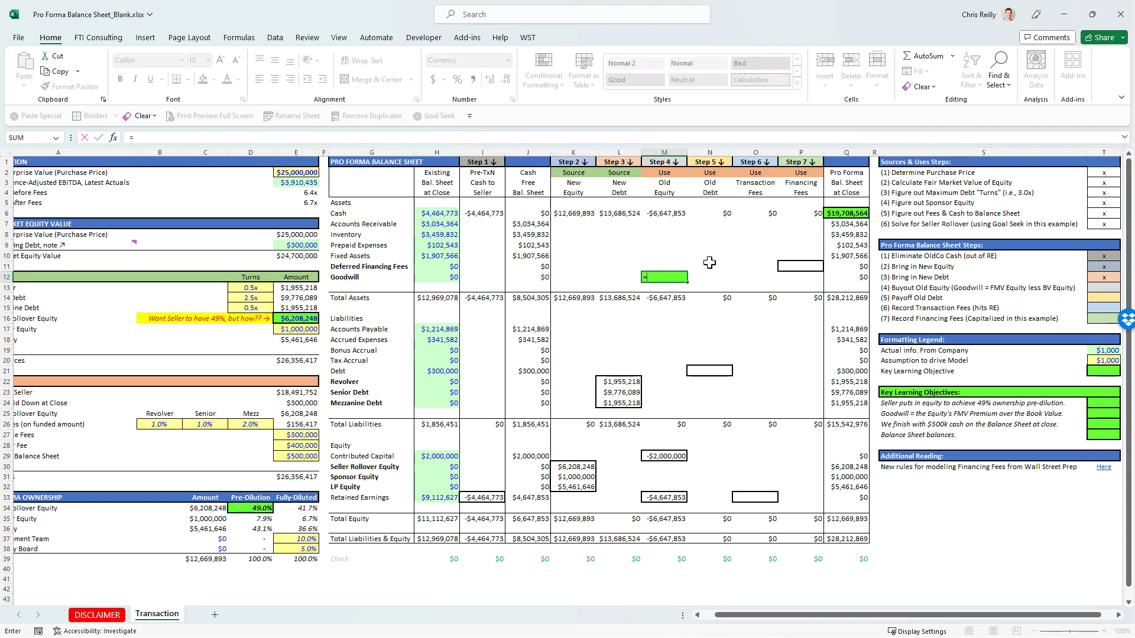
left_click(304, 257)
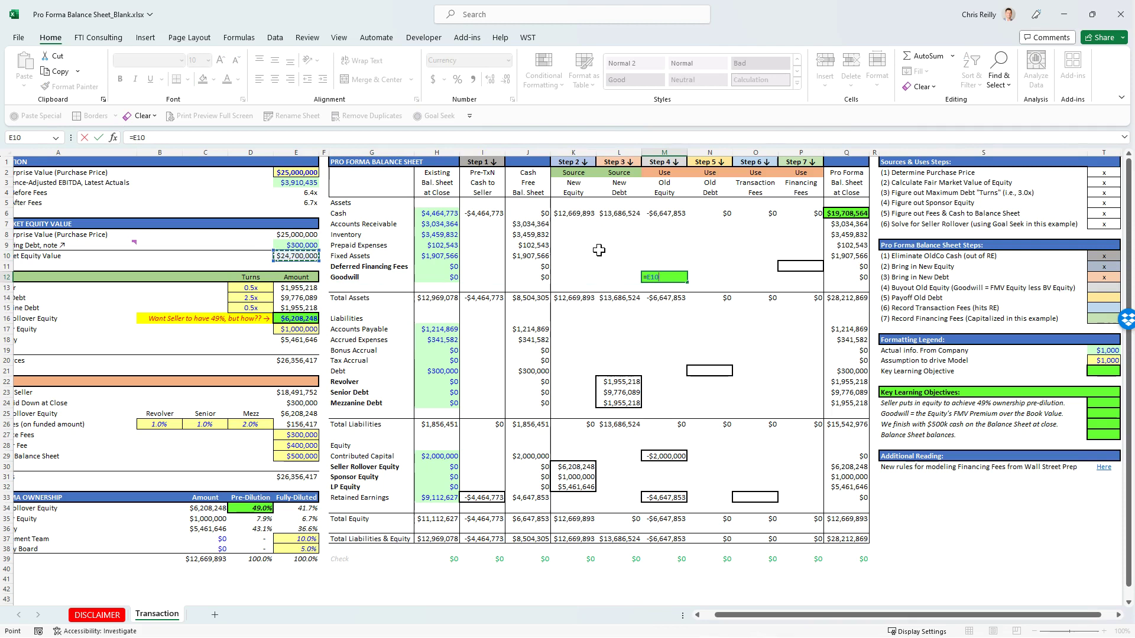
type("+")
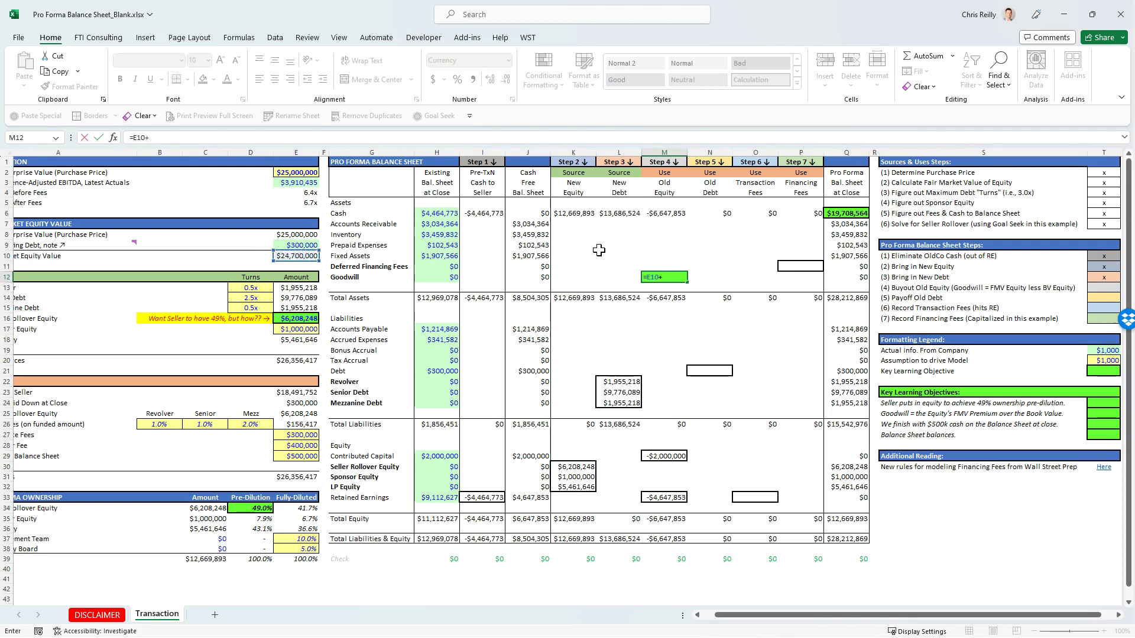
left_click(672, 457)
type("+")
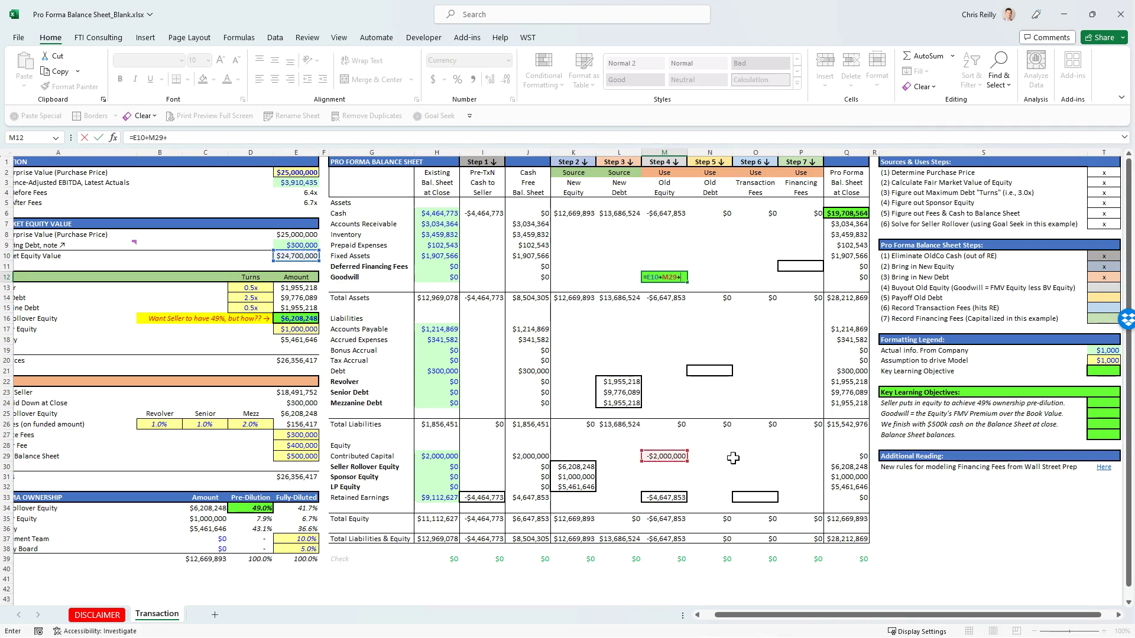
left_click(667, 498)
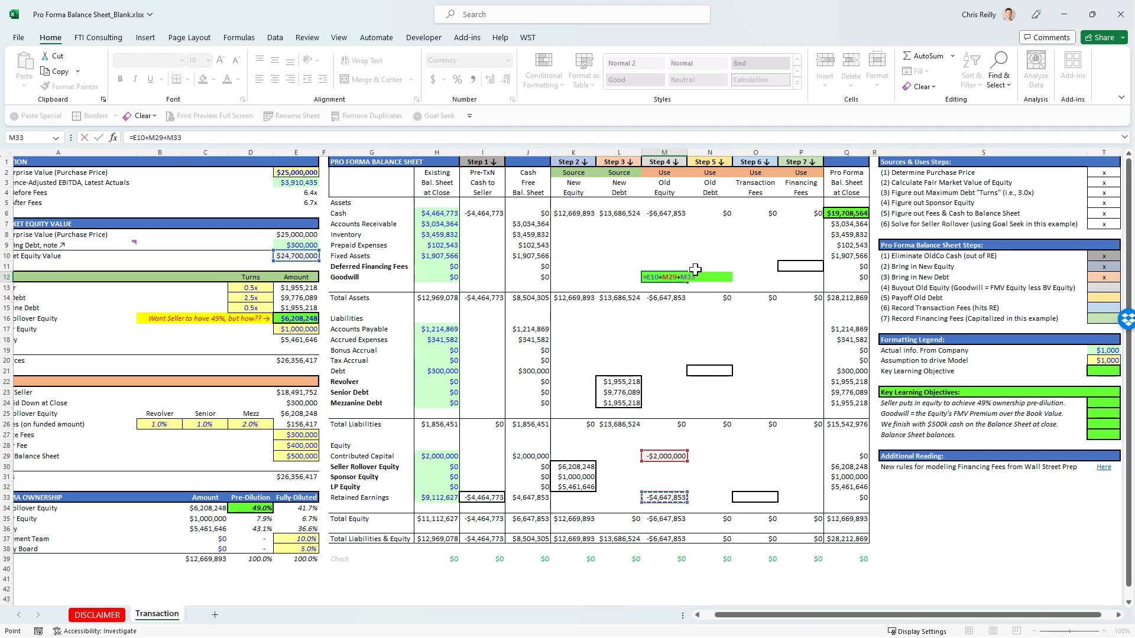
key("Return")
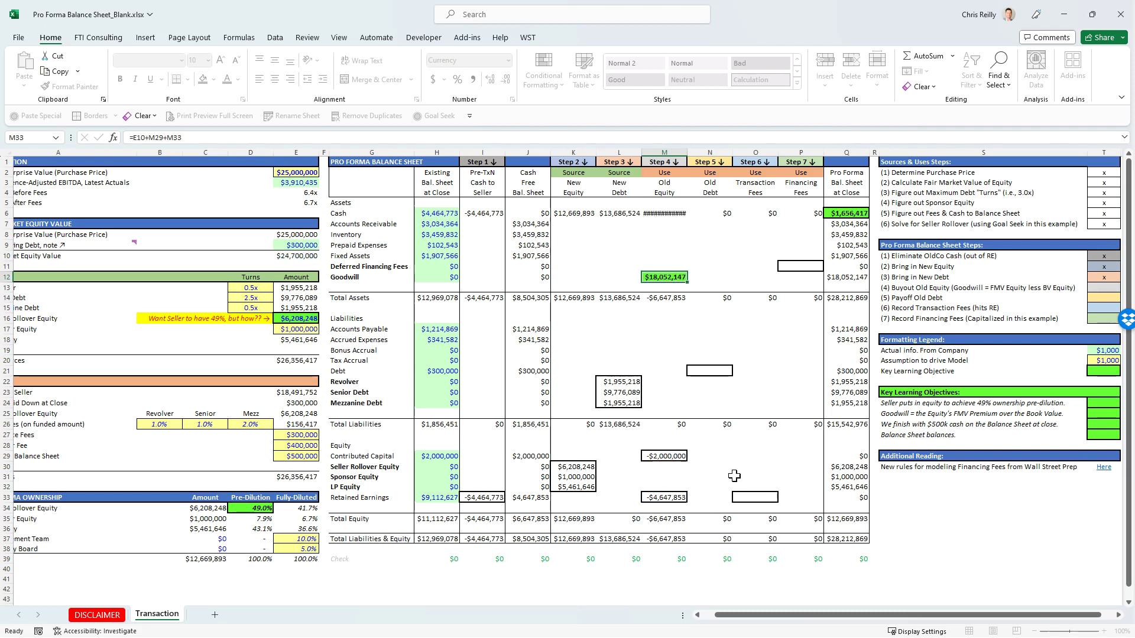
key("Up")
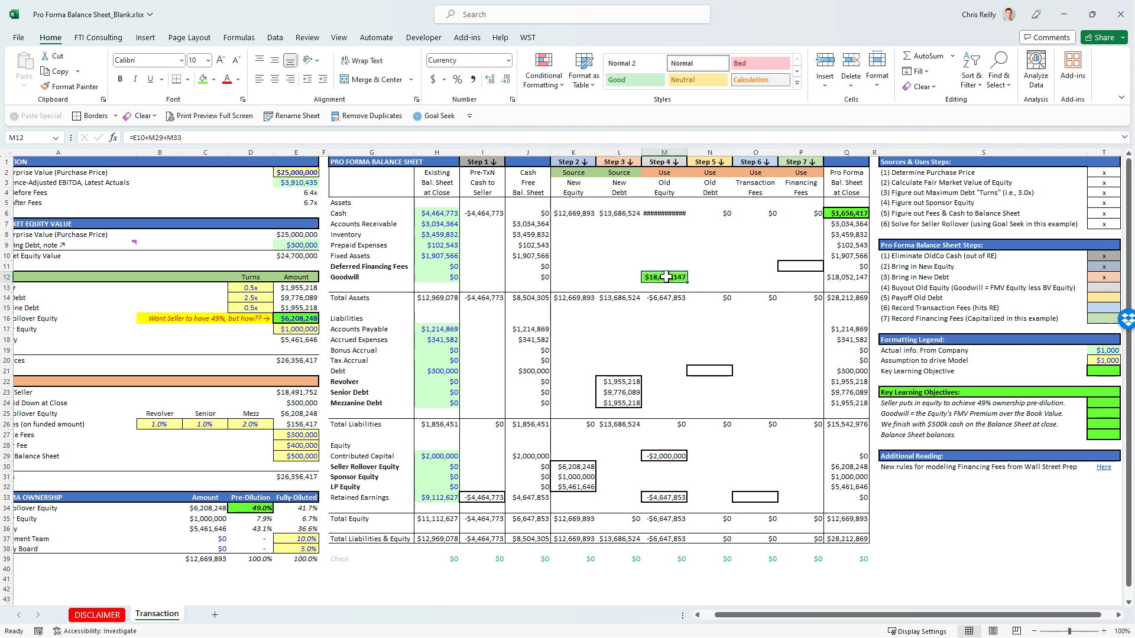
Autofit column M so the Step 4 cash figure of -$24,700,000 shows
left_click(664, 215)
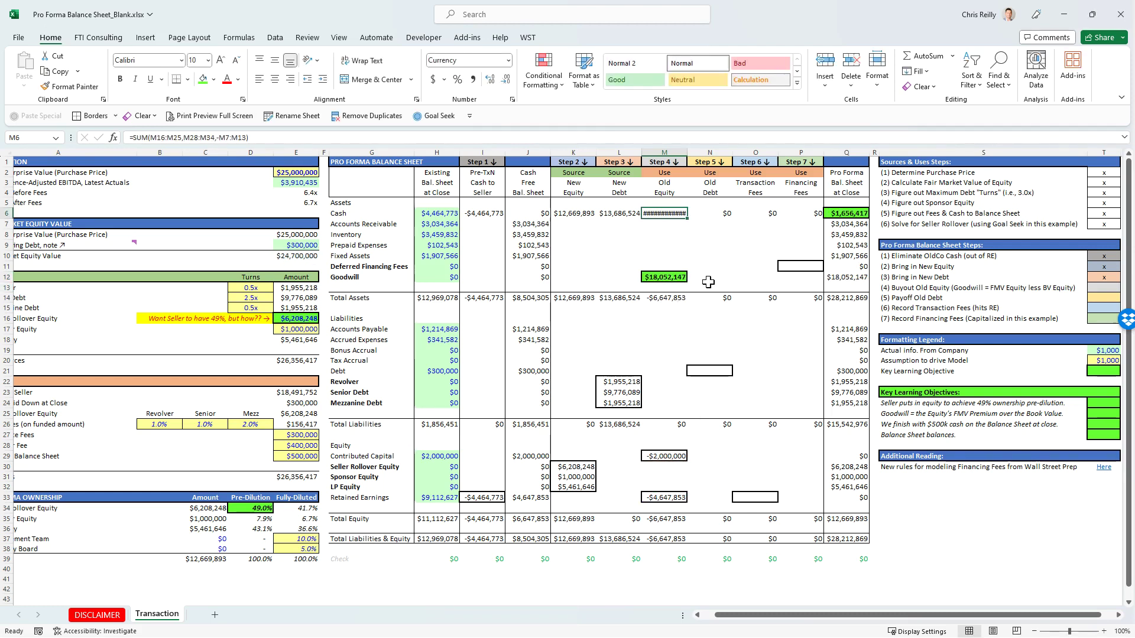
key("alt+h")
key("o")
key("i")
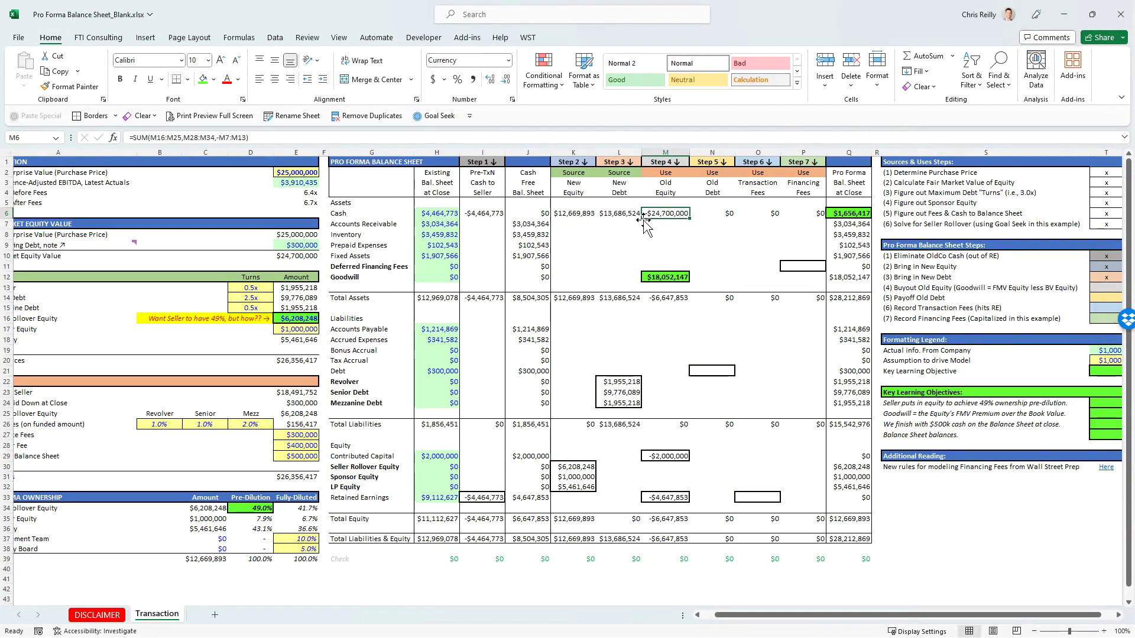
Mark the Buyout Old Equity step (4) with an x in the checklist
left_click(306, 256)
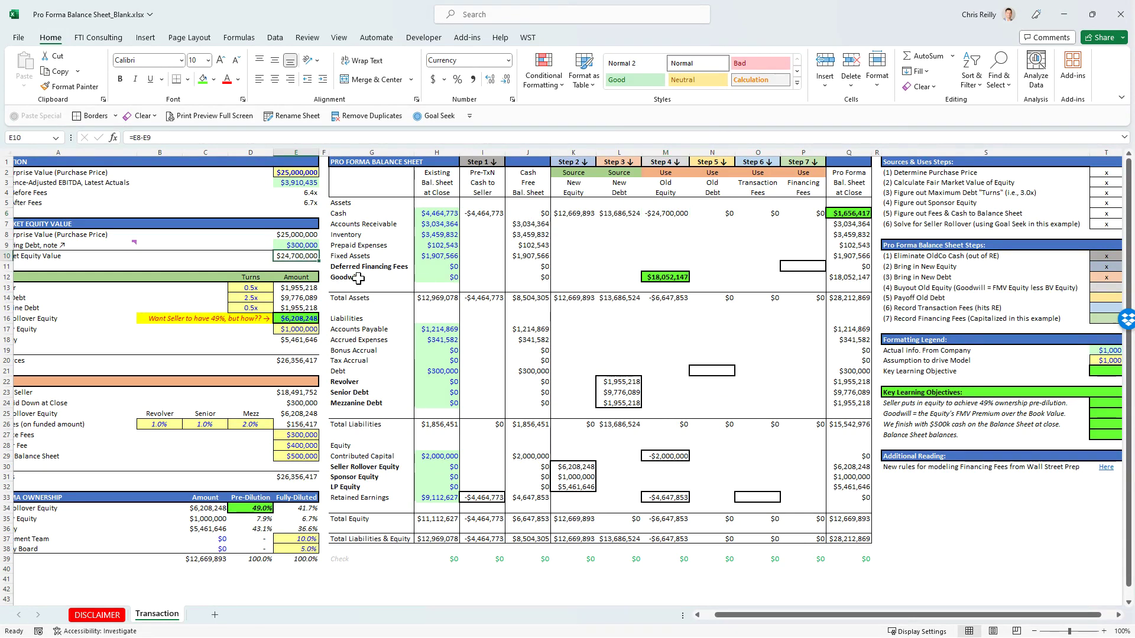
left_click_drag(355, 277, 676, 277)
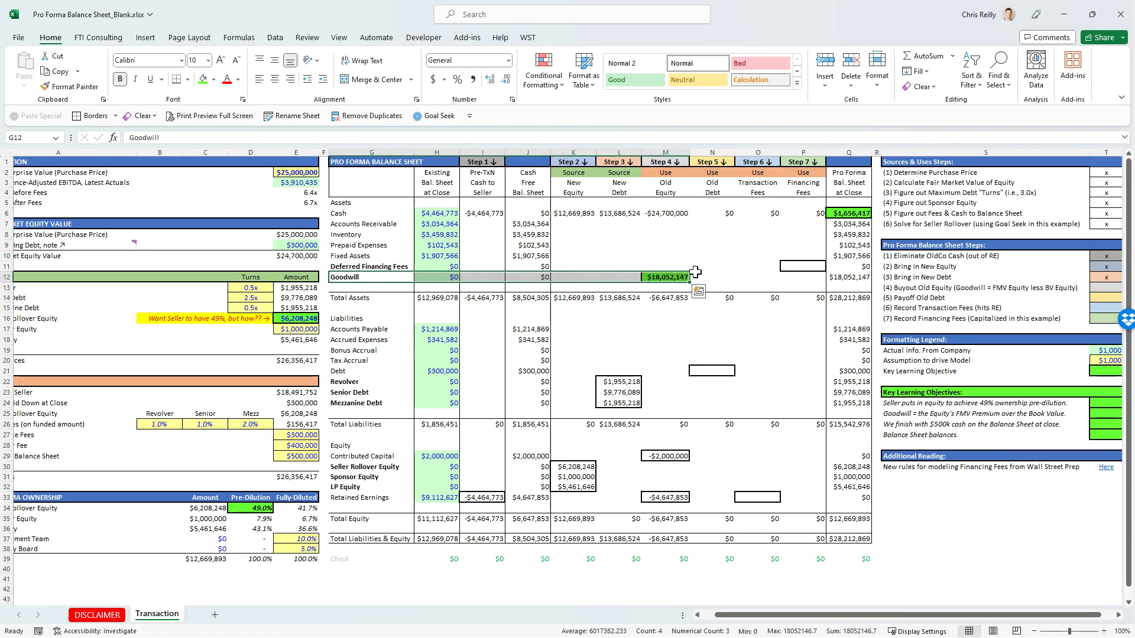
left_click(1092, 289)
type("x")
key("Return")
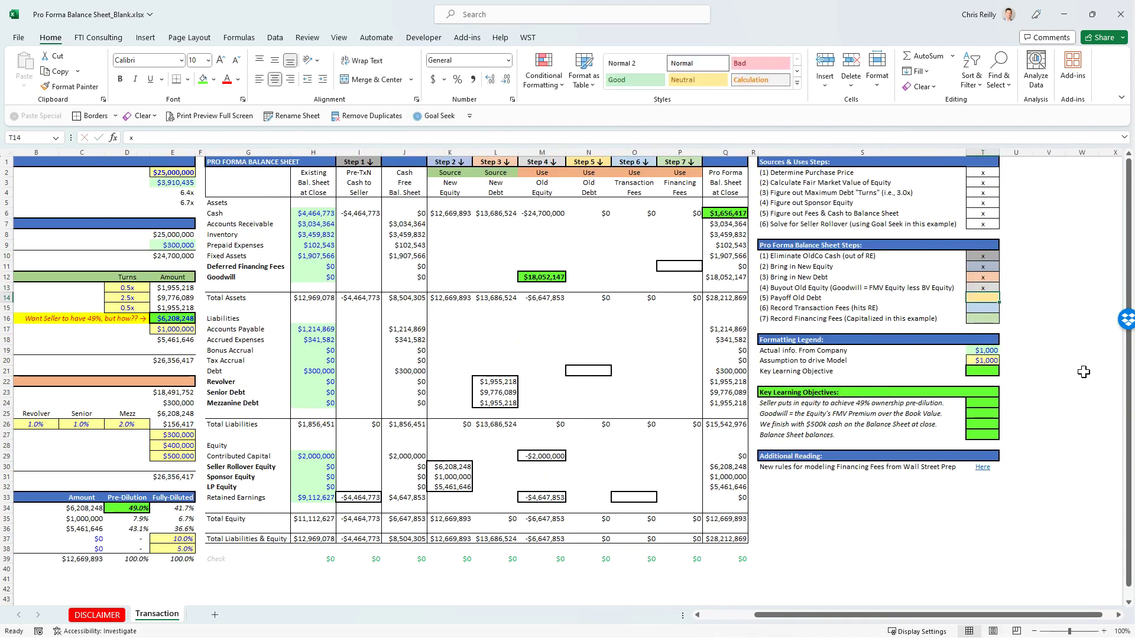
Enter =-J21 in the Step 5 Debt cell to pay off the $300,000 old debt
left_click(591, 370)
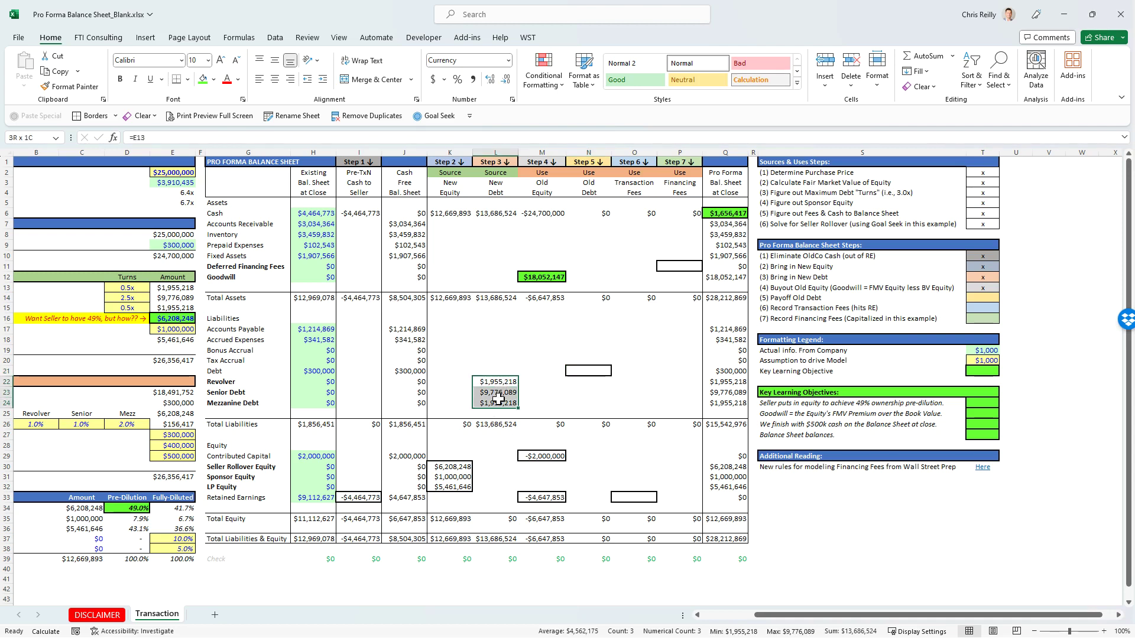
left_click_drag(218, 370, 588, 370)
left_click(588, 370)
type("=-")
key("Left")
key("Left")
key("Left")
key("Left")
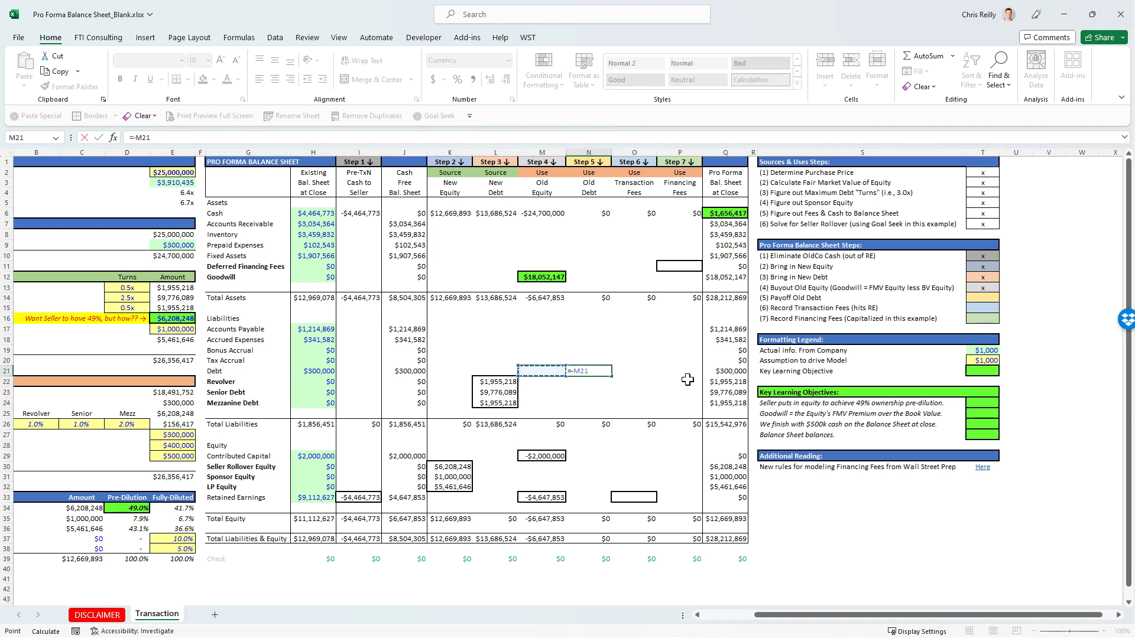
key("Return")
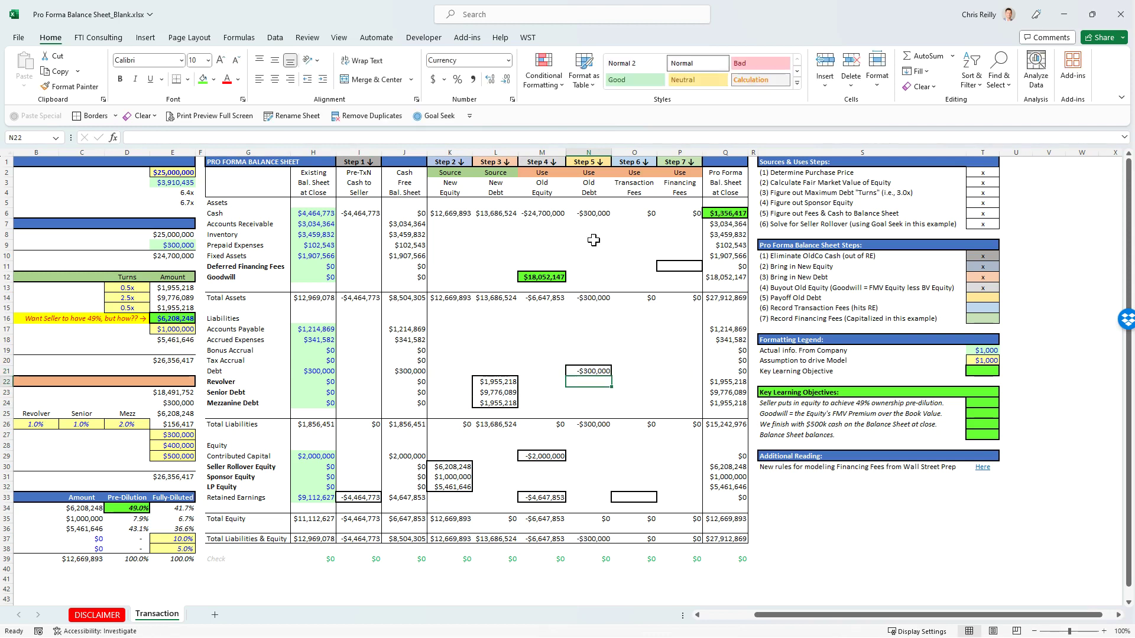
Review the row 6 cash formulas for Steps 4 through 7
left_click(594, 213)
left_click_drag(455, 211, 564, 210)
left_click(532, 213)
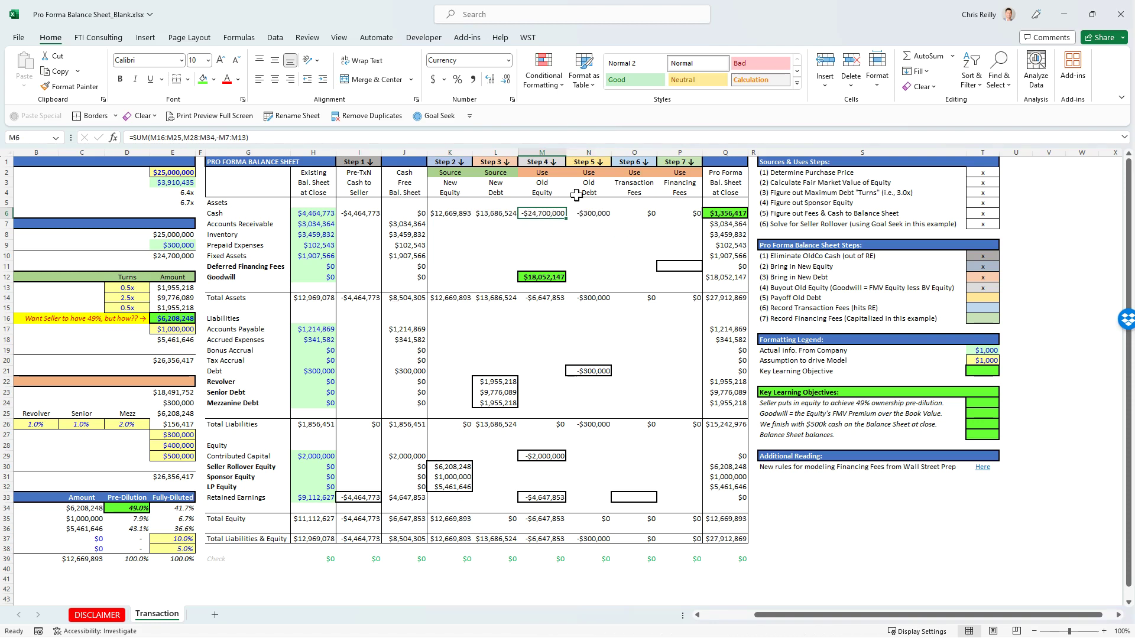
left_click(591, 211)
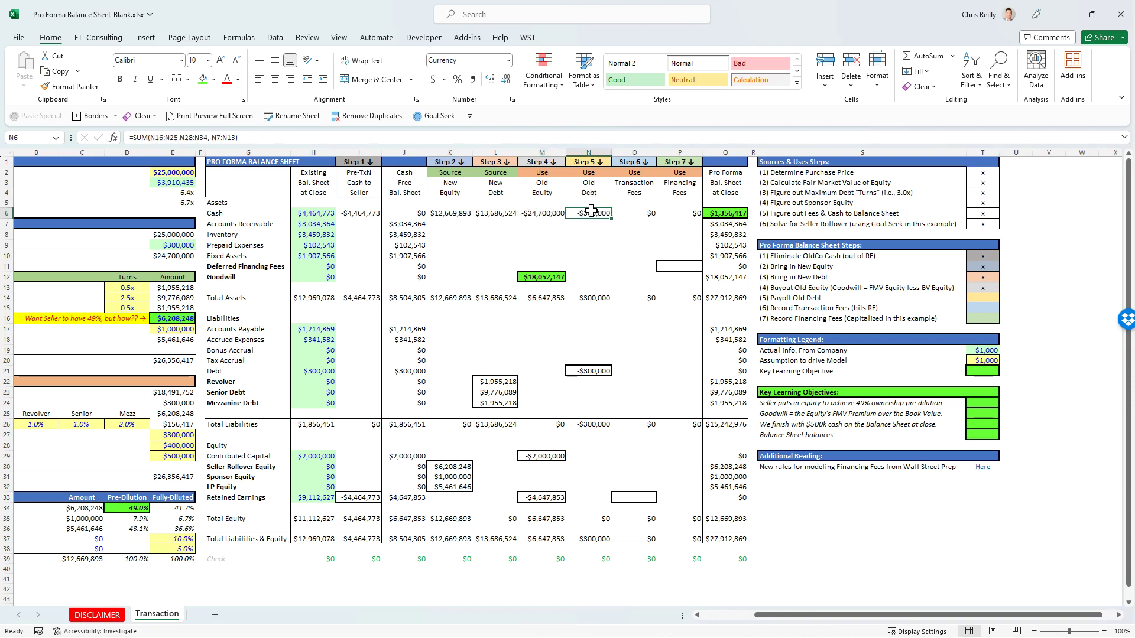
left_click(639, 214)
left_click(682, 212)
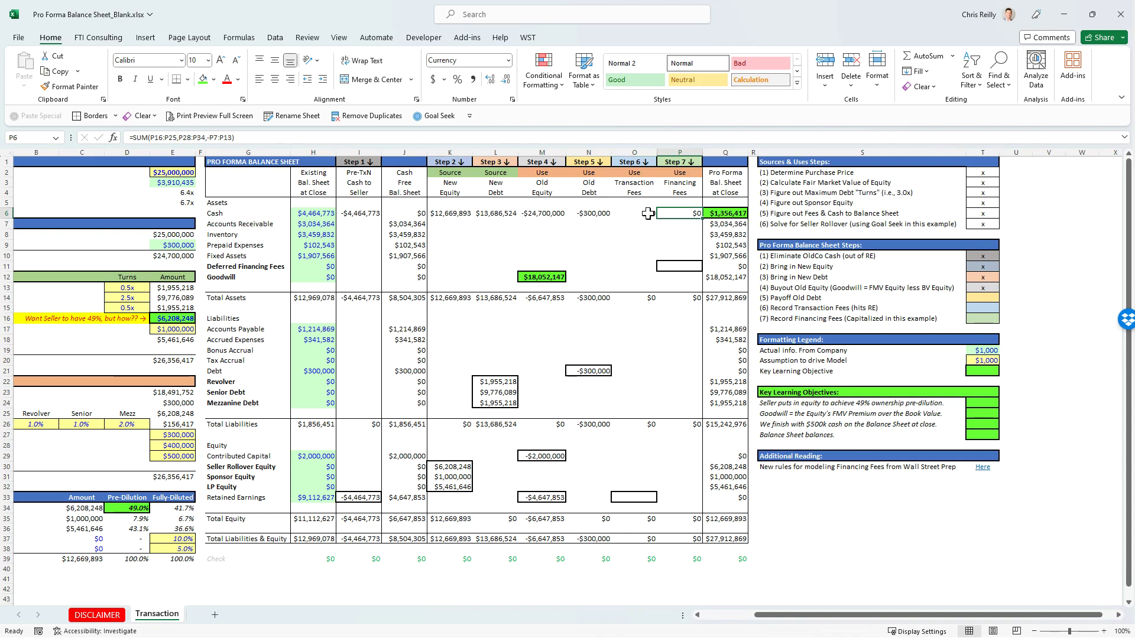
Mark the Payoff Old Debt step (5) with an x
left_click(968, 295)
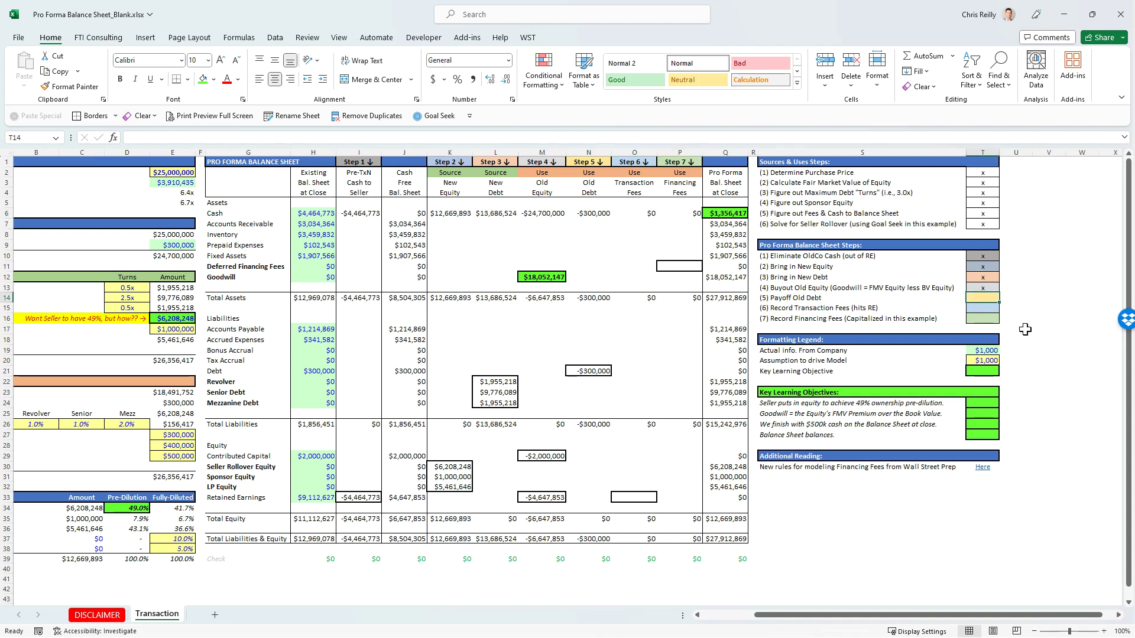
type("x")
key("Return")
Enter =SUM(E27:E28) in Step 6 Retained Earnings, charging the $300,000 diligence and $400,000 sponsor fees
left_click_drag(786, 615, 736, 614)
left_click(326, 437)
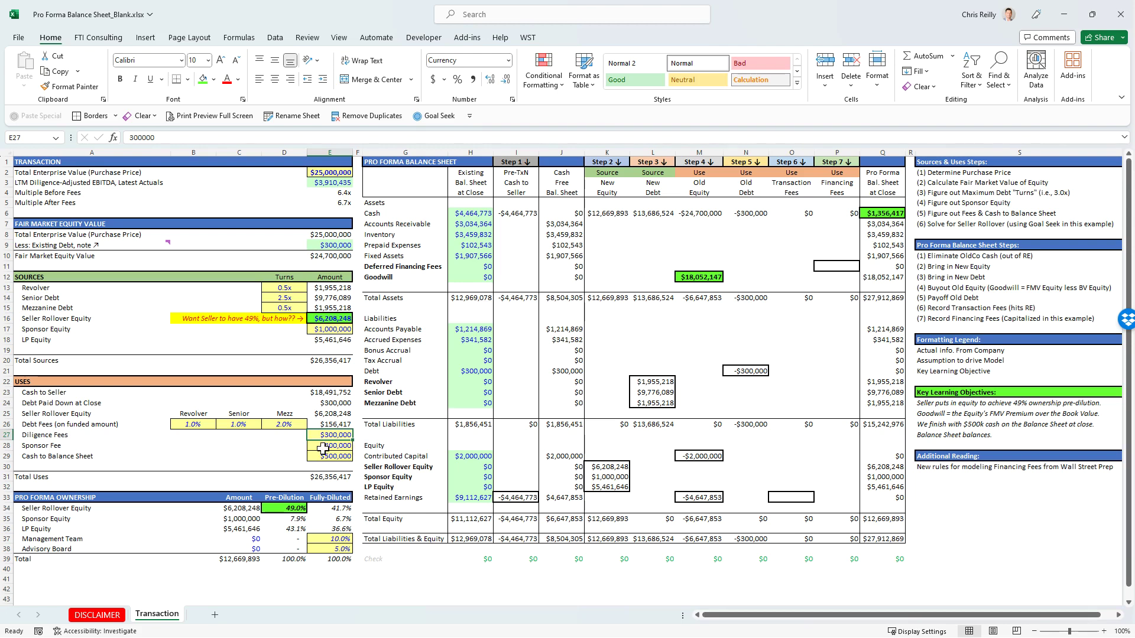
key("Down")
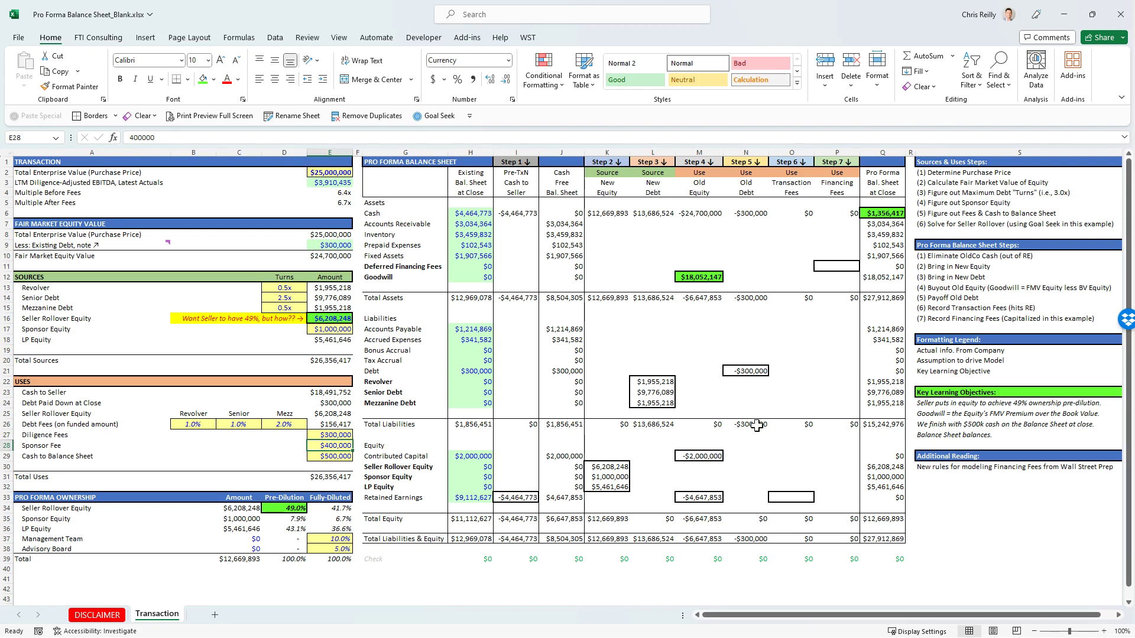
left_click(794, 496)
type("=SUM(")
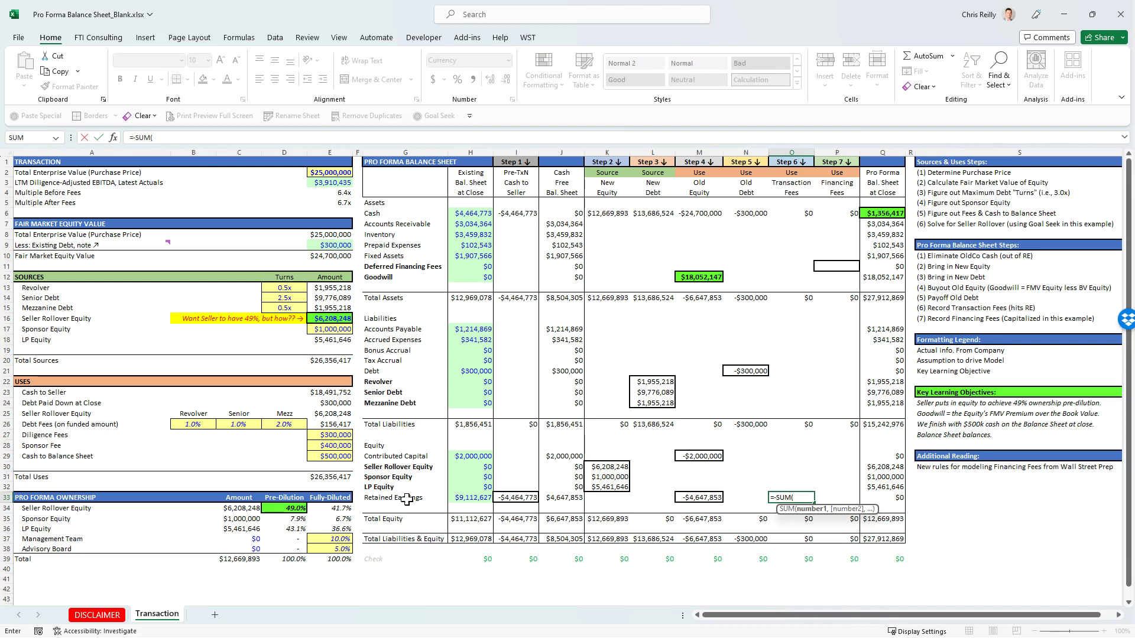
left_click_drag(336, 435, 332, 444)
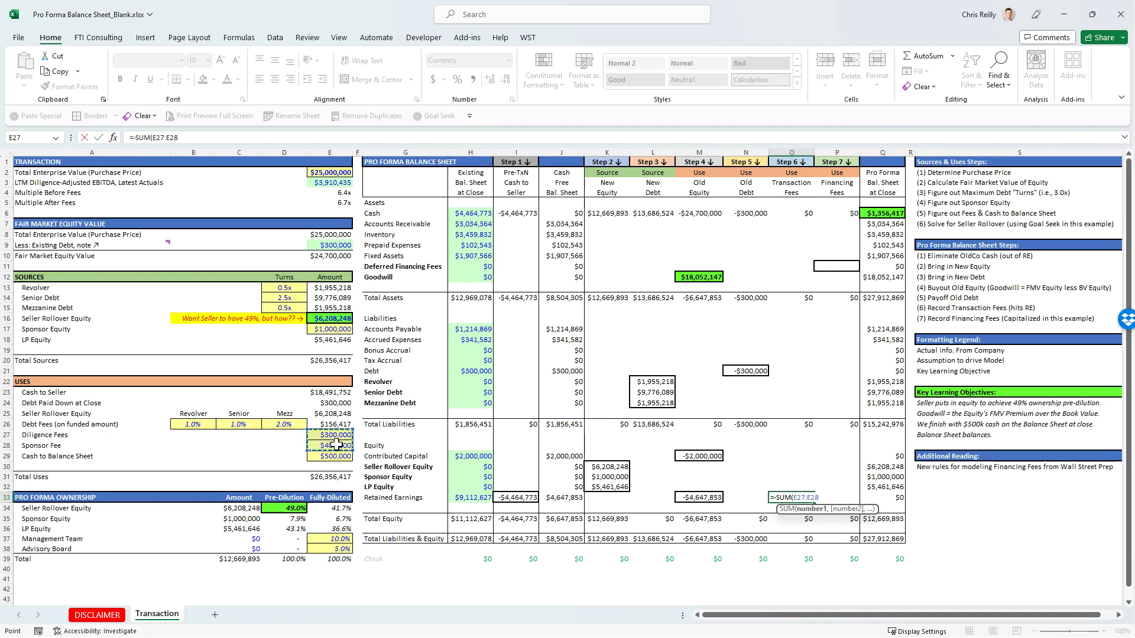
key("Return")
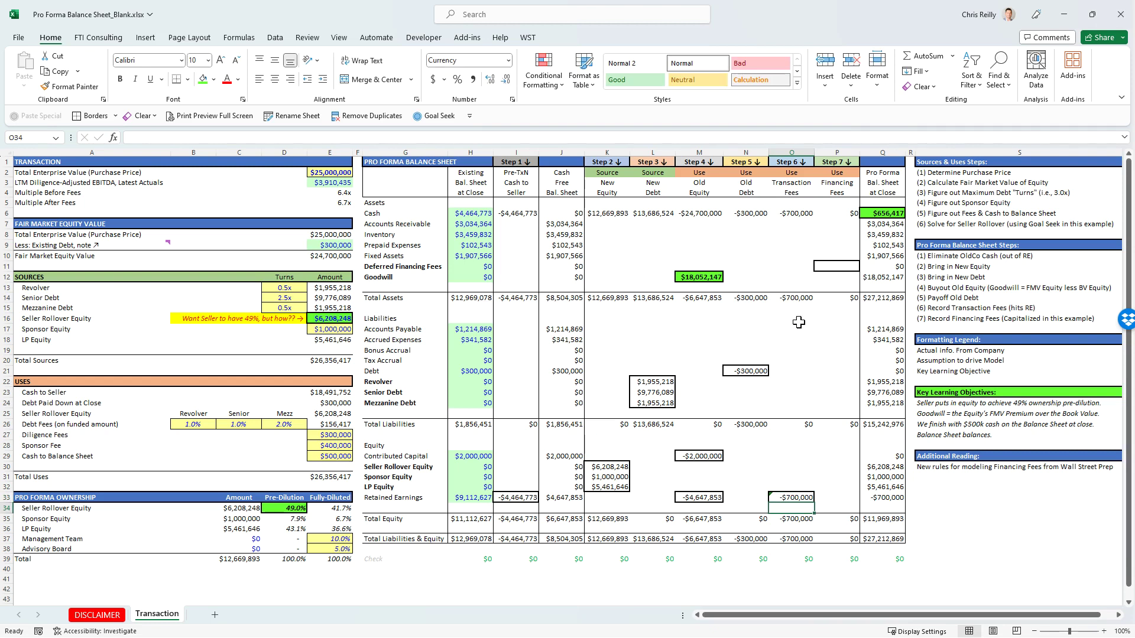
left_click(804, 213)
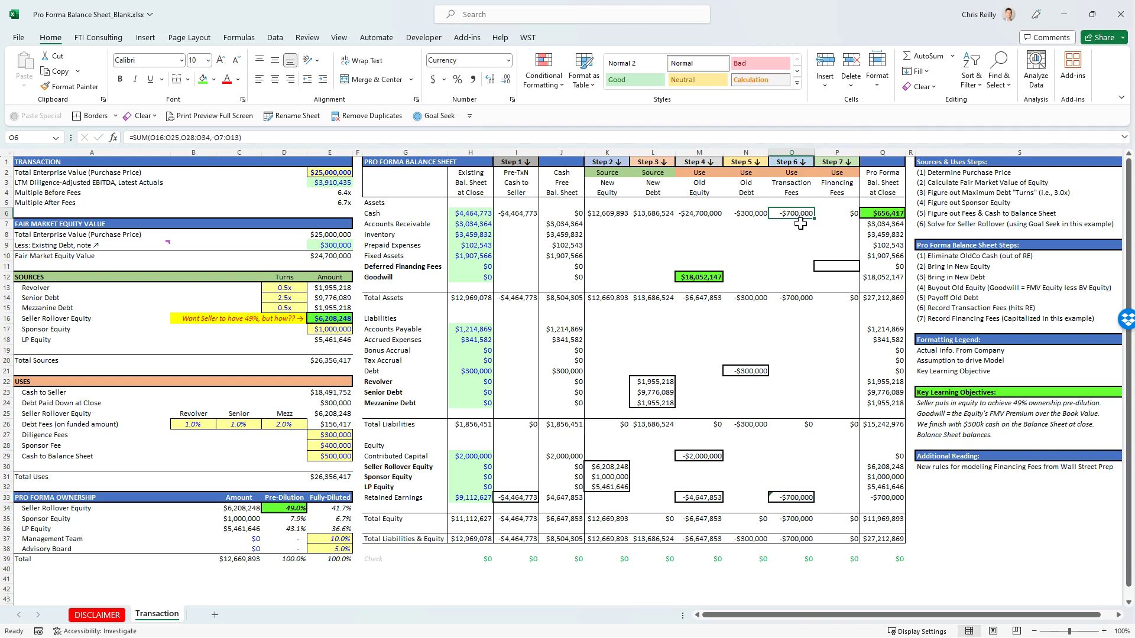
left_click_drag(979, 613, 992, 612)
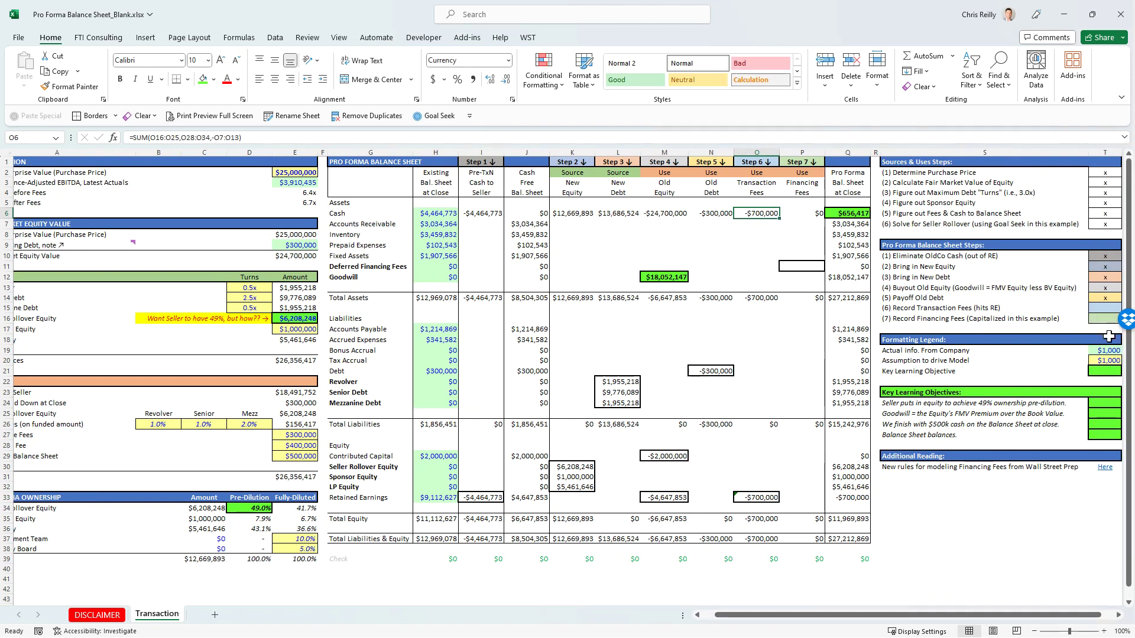
left_click(1100, 318)
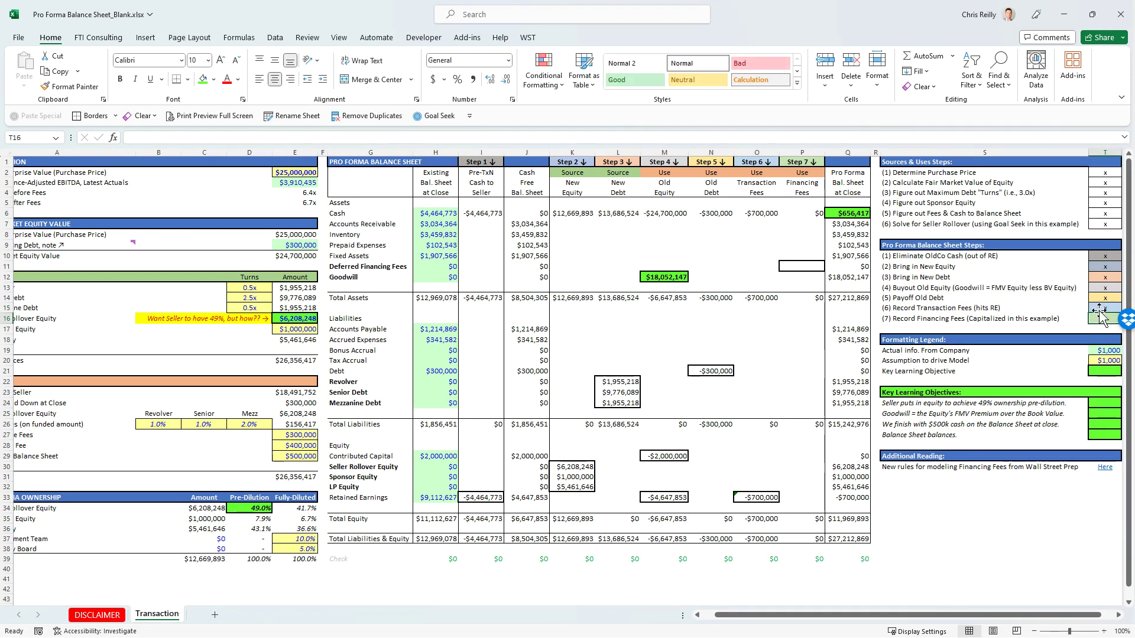
left_click(903, 320)
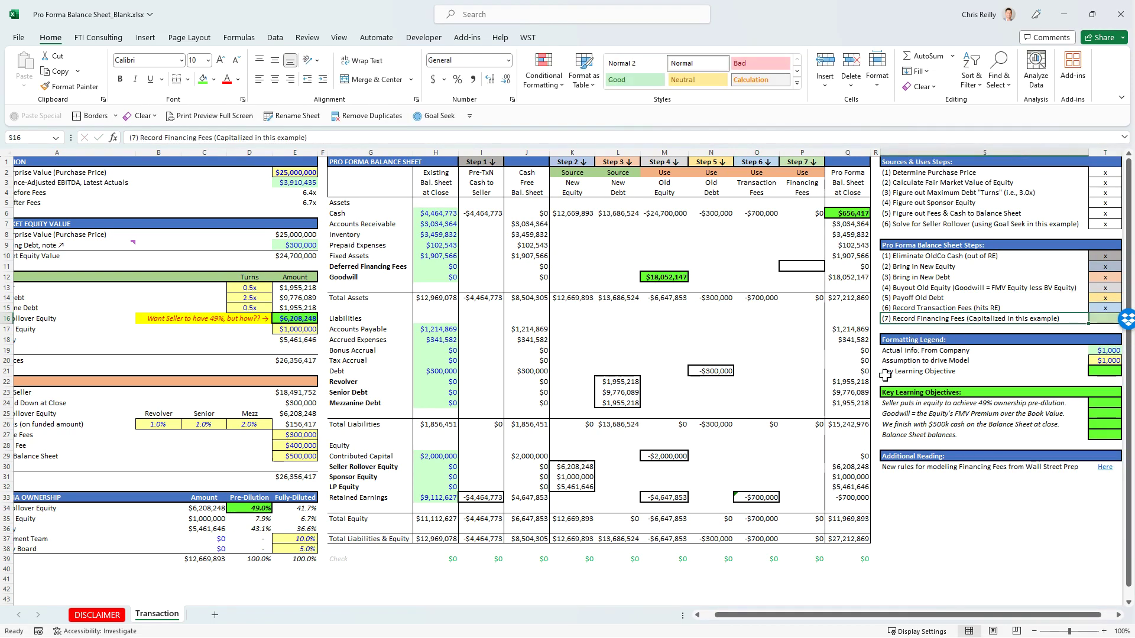
left_click_drag(355, 267, 804, 266)
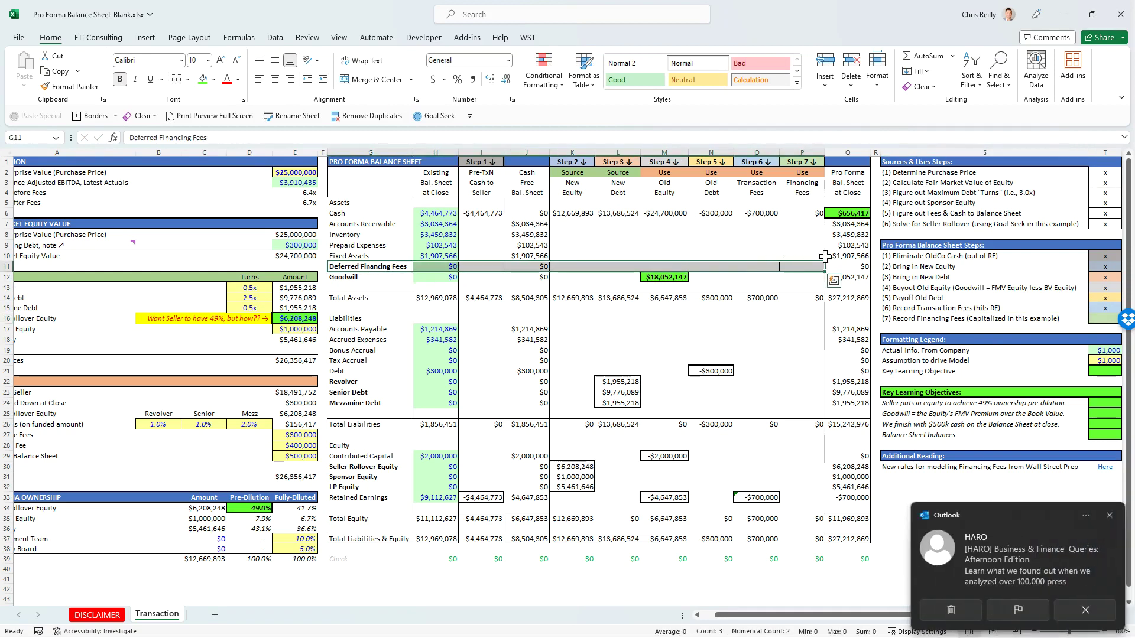
left_click(1109, 516)
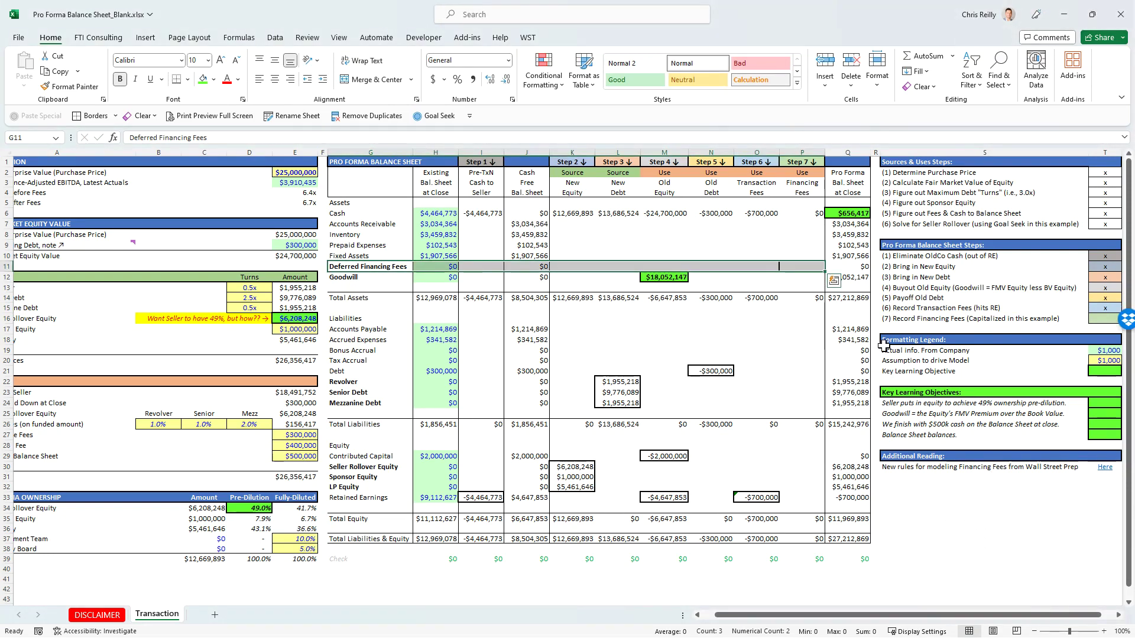
left_click(1118, 615)
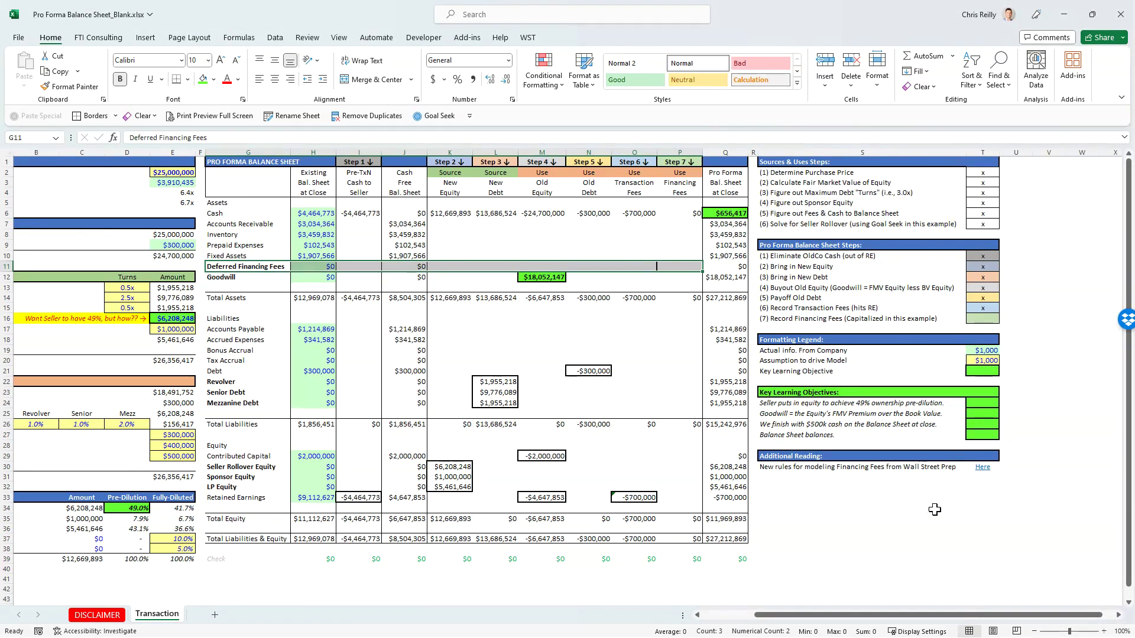
left_click(789, 467)
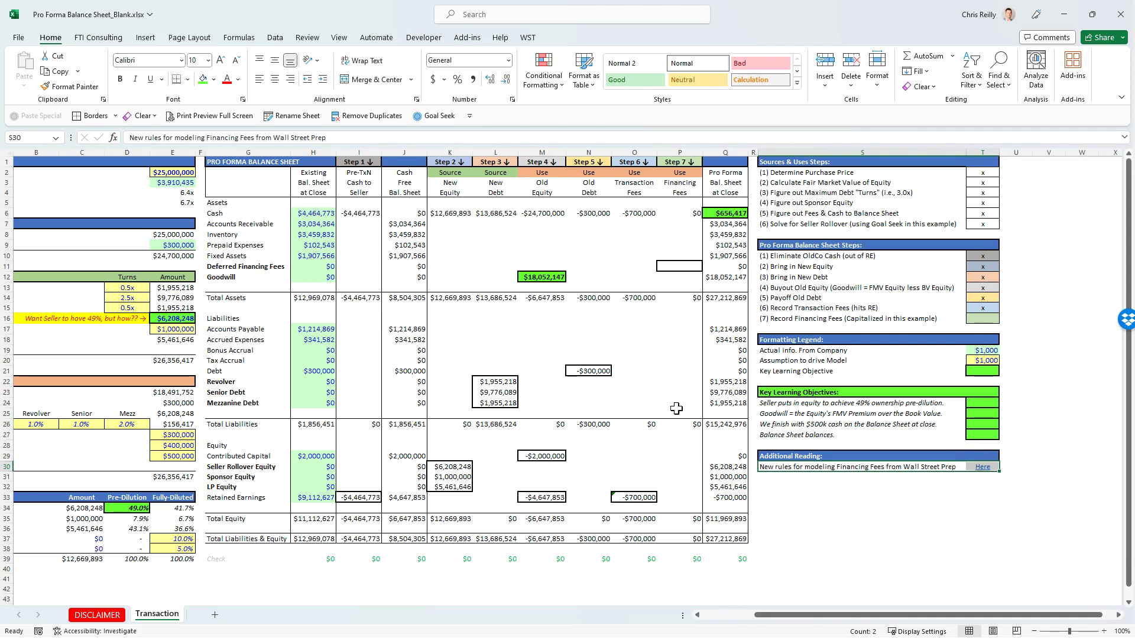
left_click_drag(313, 267, 686, 265)
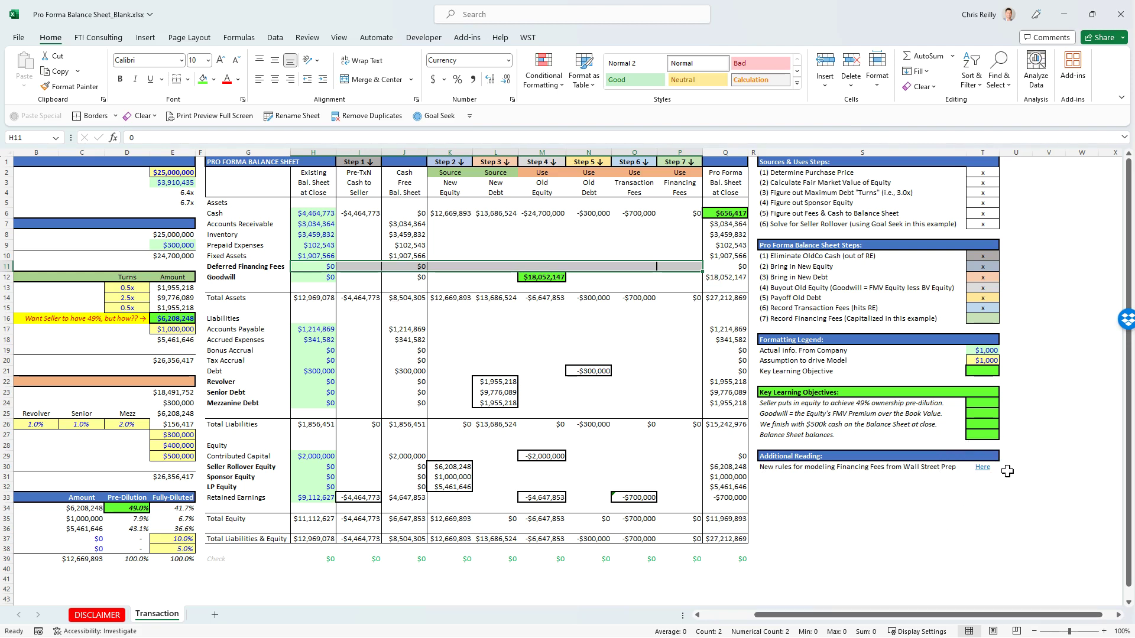
left_click_drag(866, 616, 815, 619)
Link Step 7 Deferred Financing Fees to the $156,417 debt fees in E26, confirming $500,000 closing cash
left_click(825, 267)
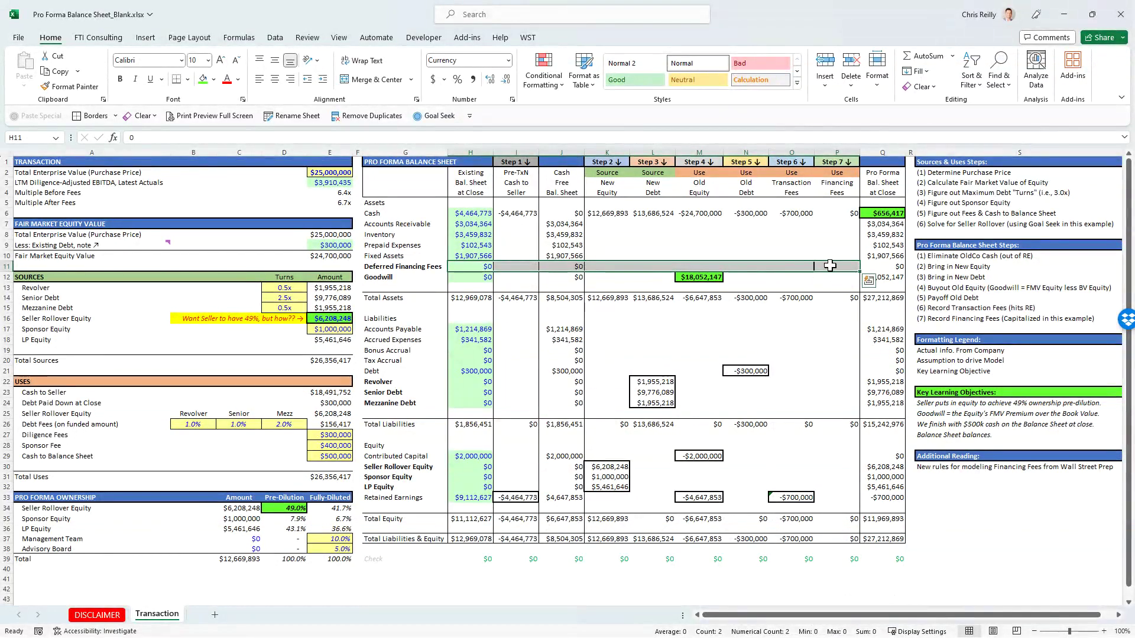
type("=")
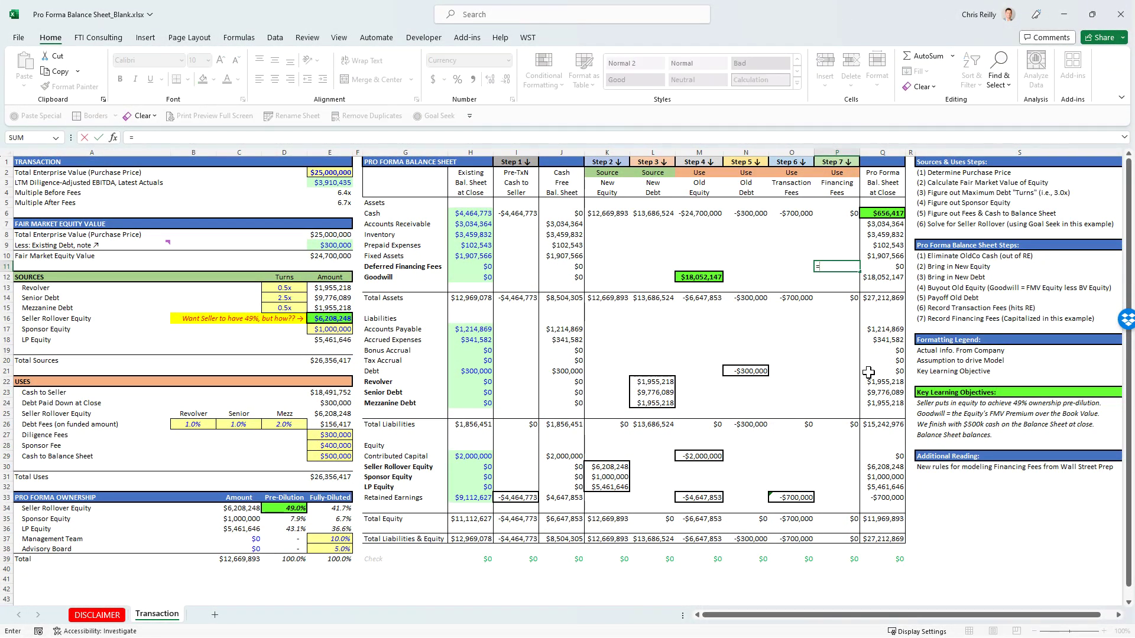
left_click(329, 420)
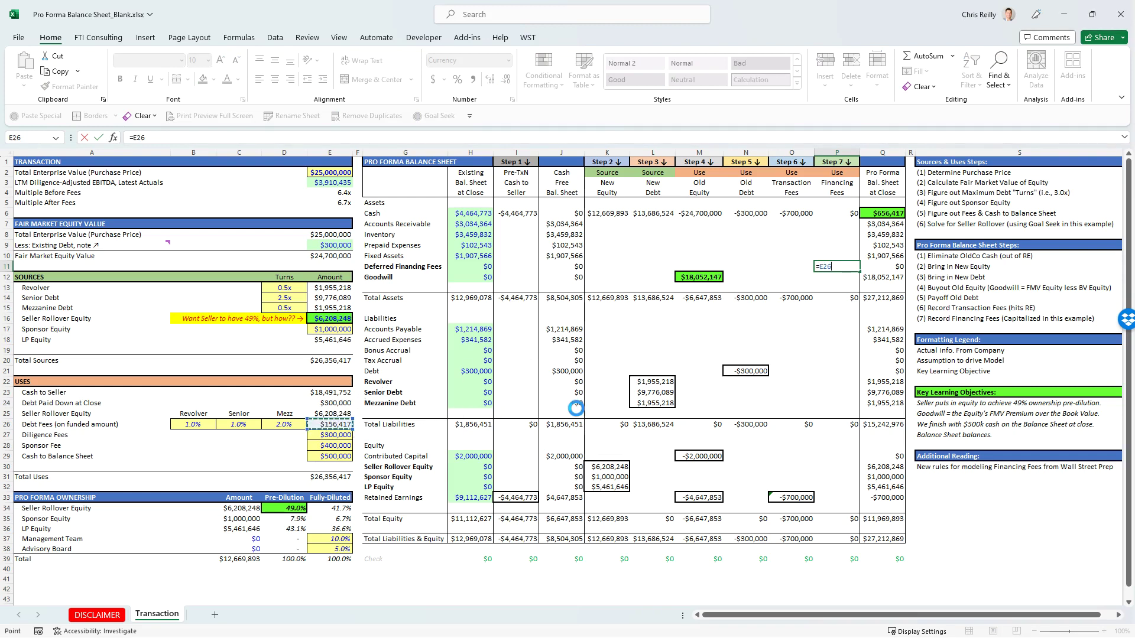
key("Return")
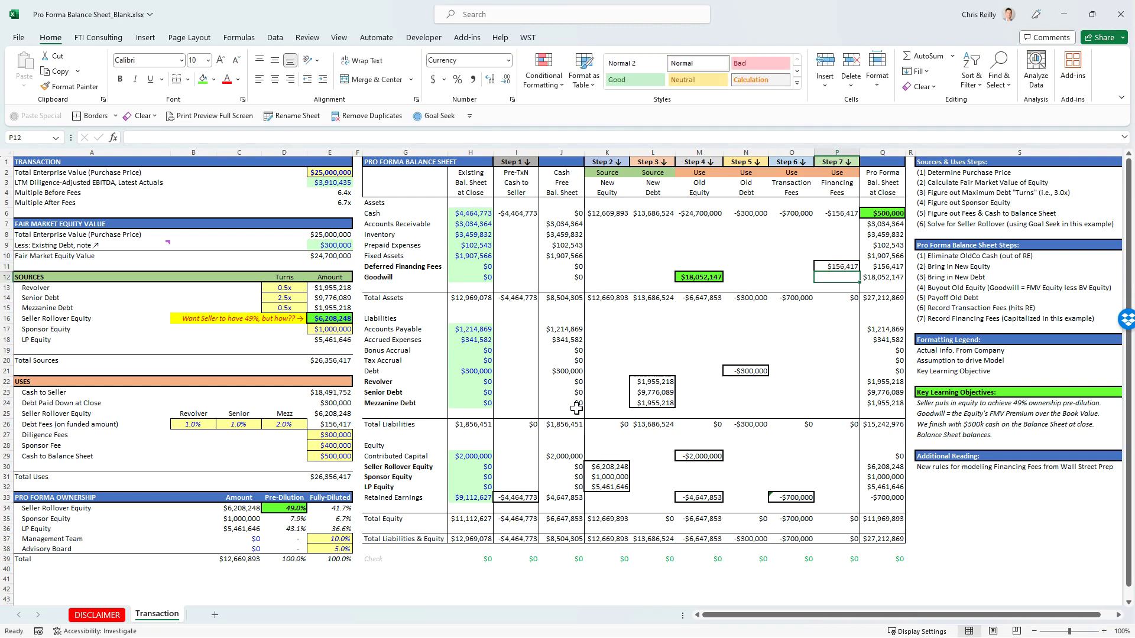
left_click(841, 214)
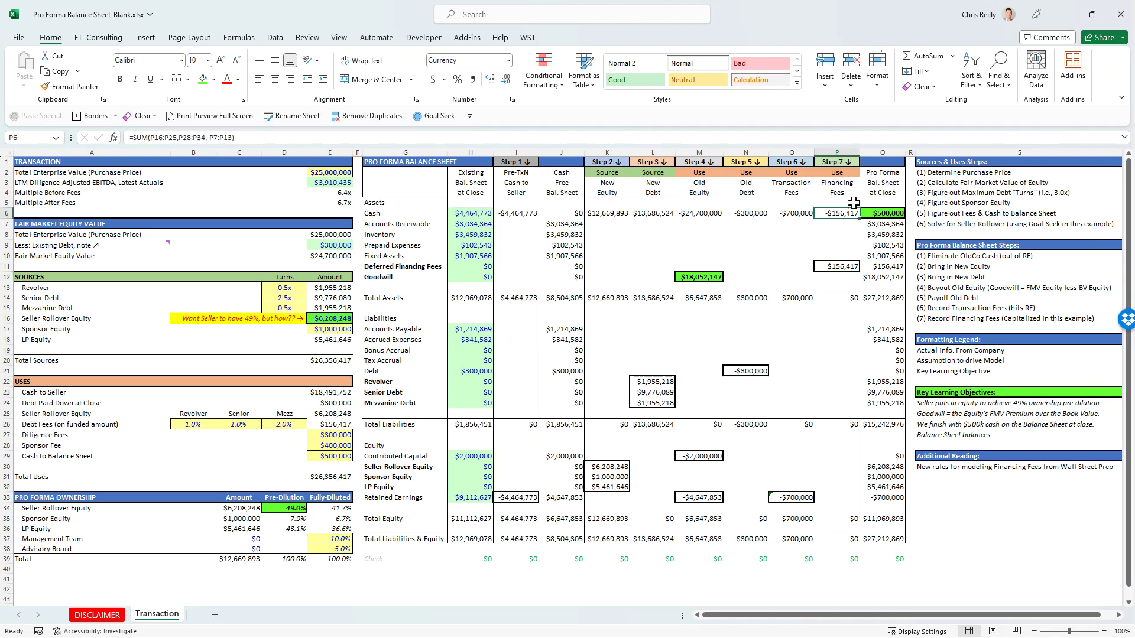
left_click(887, 215)
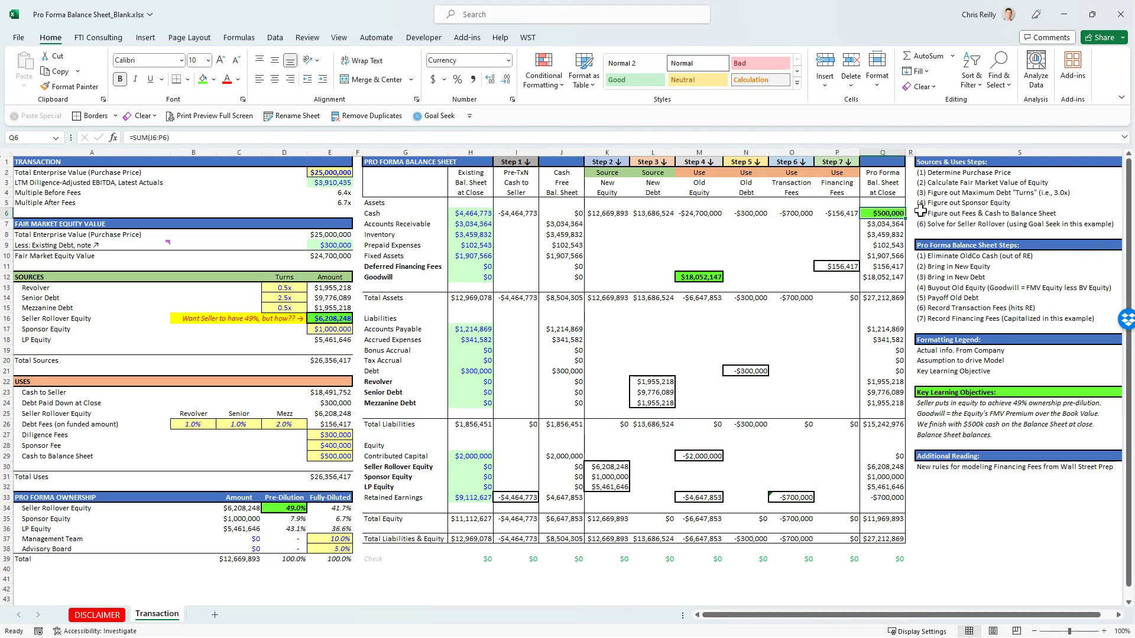
left_click(334, 461)
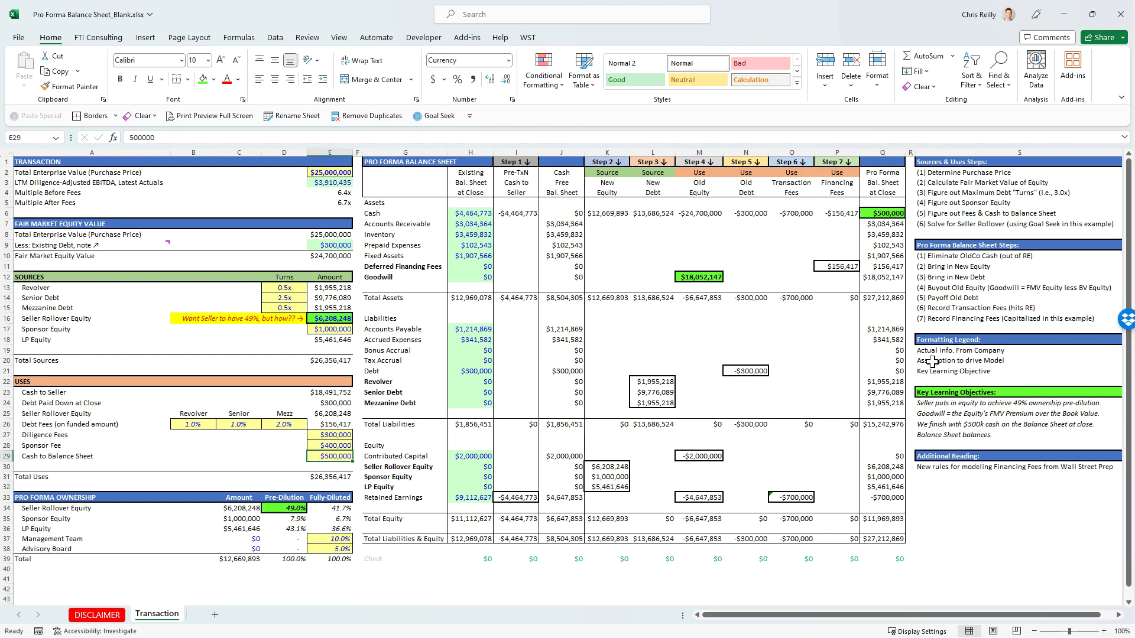
Mark the financing fees step (7) with an x in the checklist
scroll(895, 615, "right", 1)
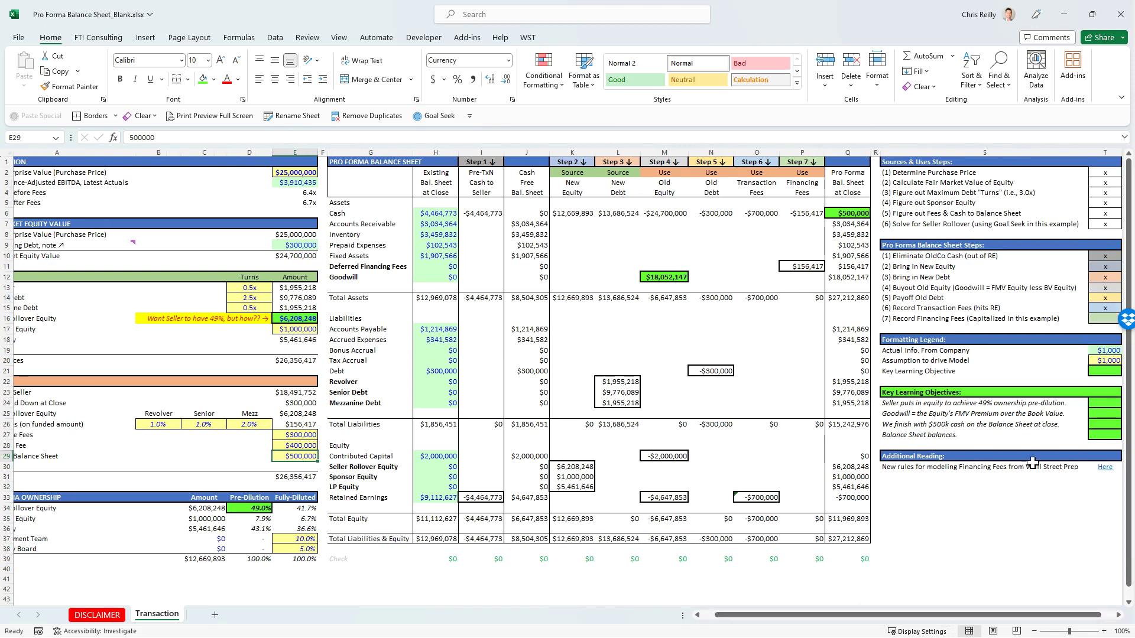
left_click(1096, 322)
type("x")
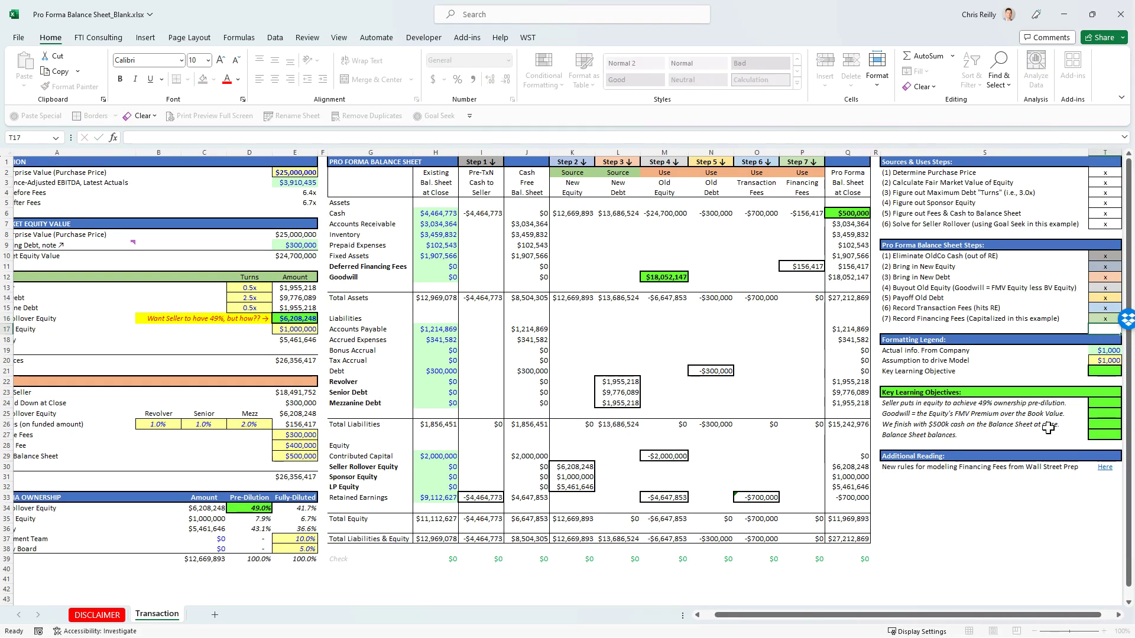
key("Return")
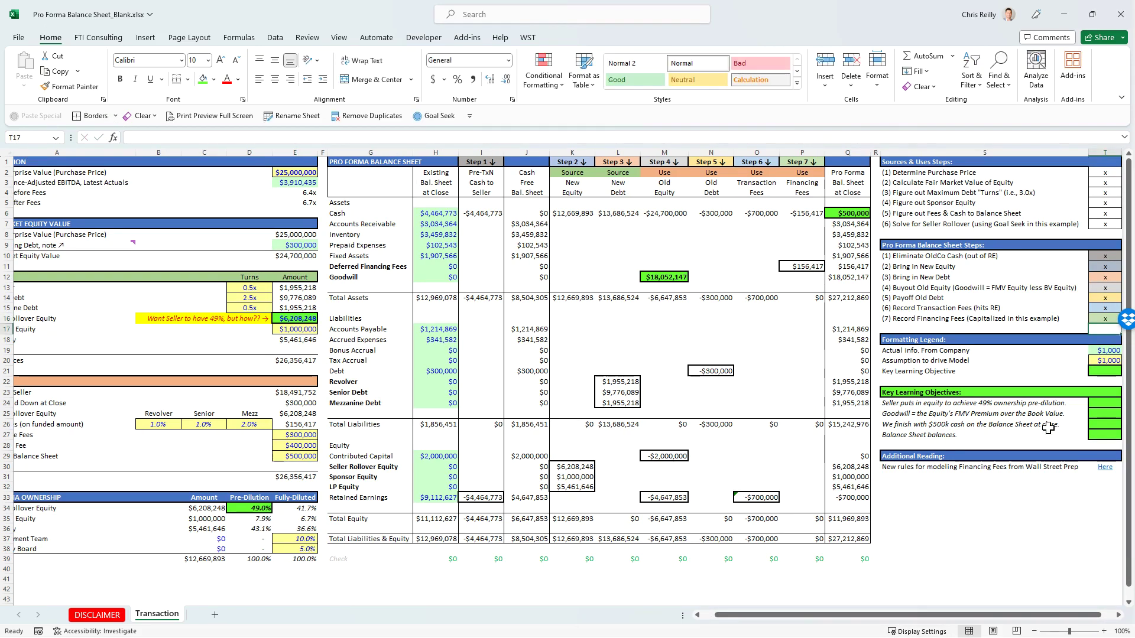
Verify the seller's 49.0% pre-dilution ownership and tick the first key learning objective
left_click(897, 405)
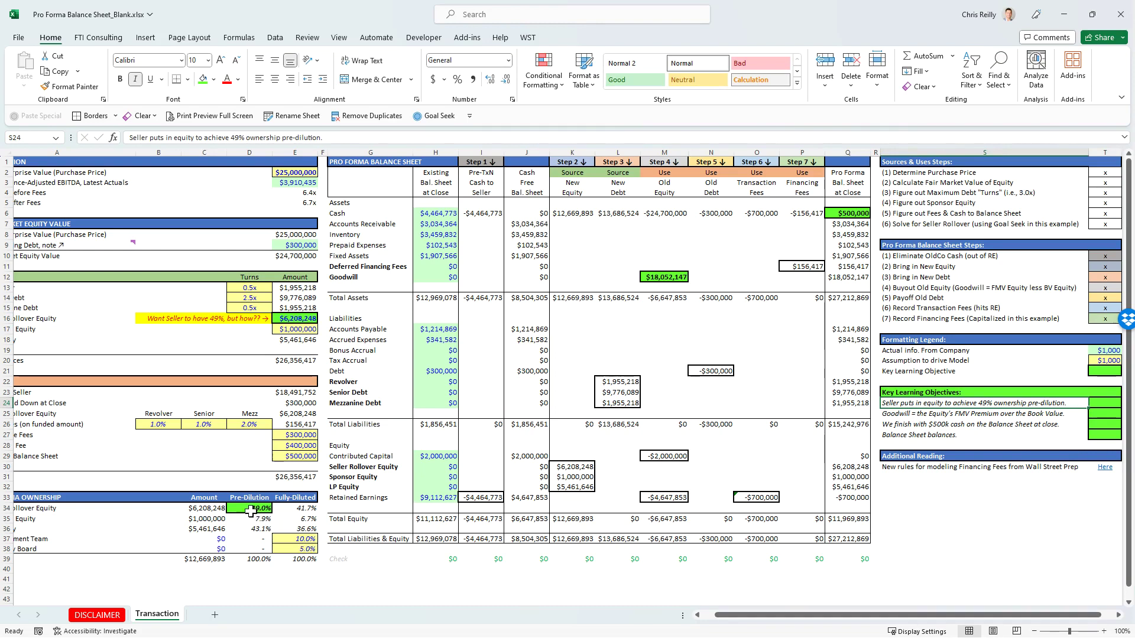
left_click(290, 320)
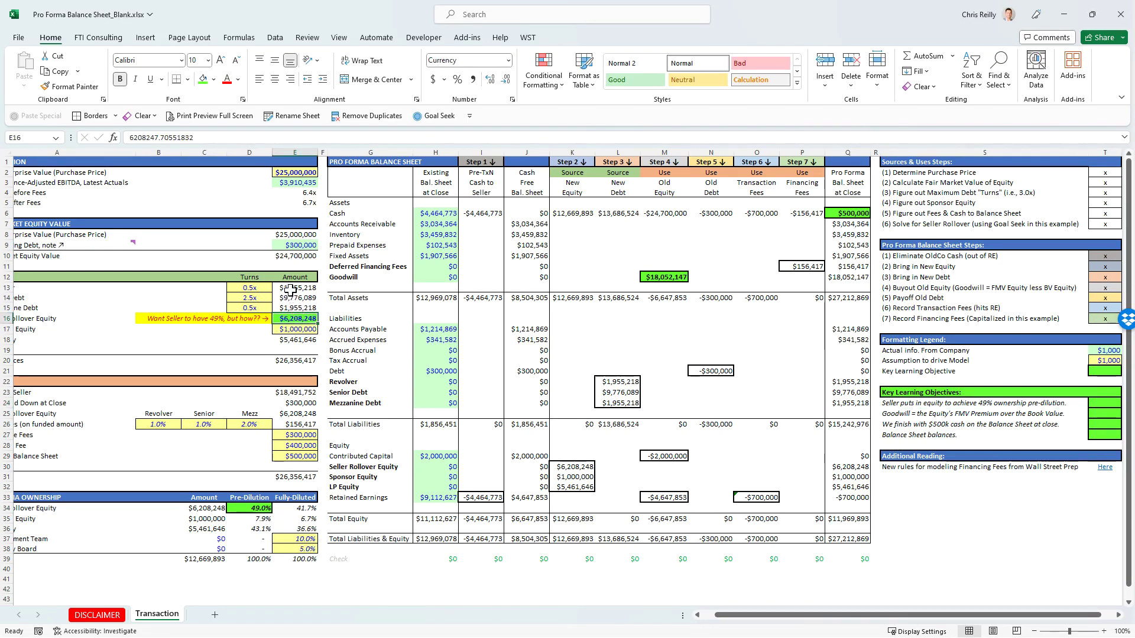
left_click_drag(295, 288, 296, 329)
left_click(295, 340)
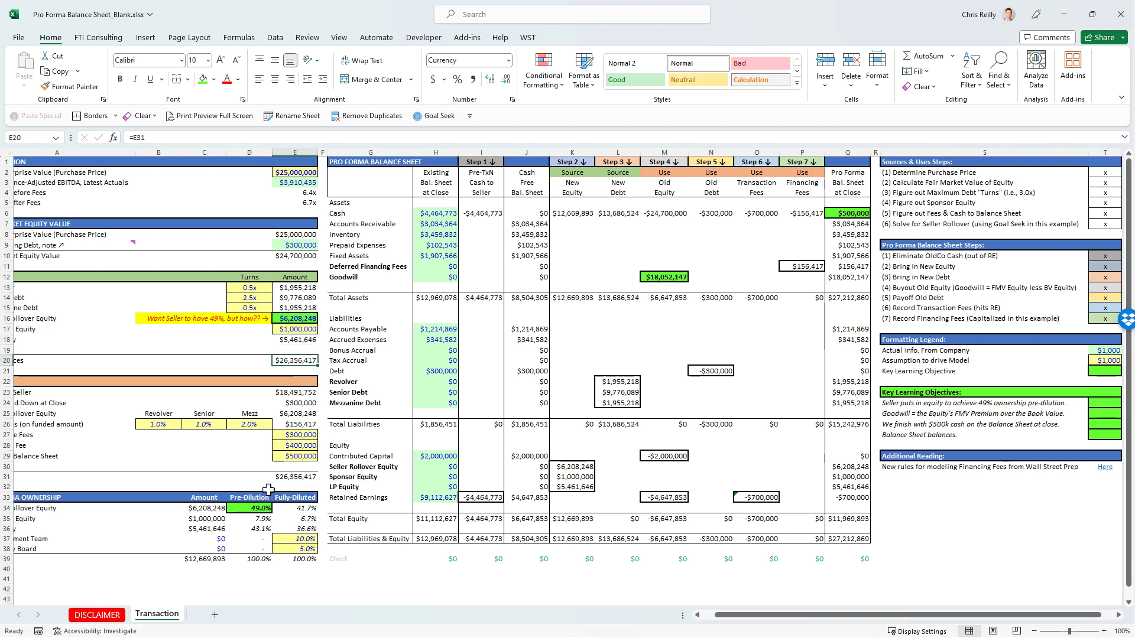
left_click(255, 510)
left_click(1104, 404)
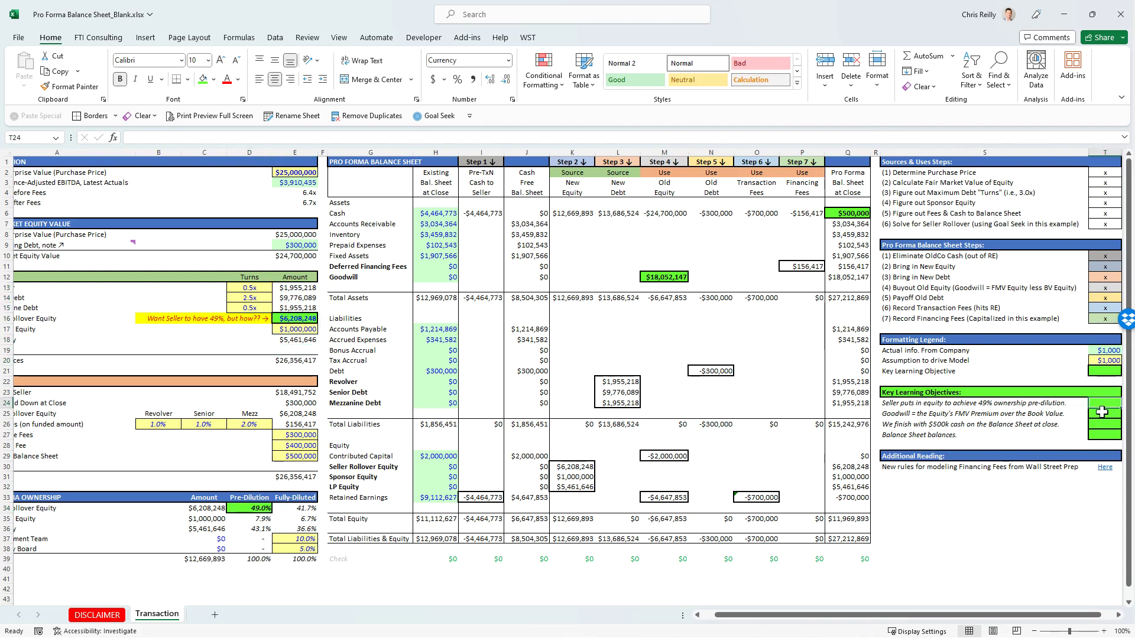
type("x")
key("Return")
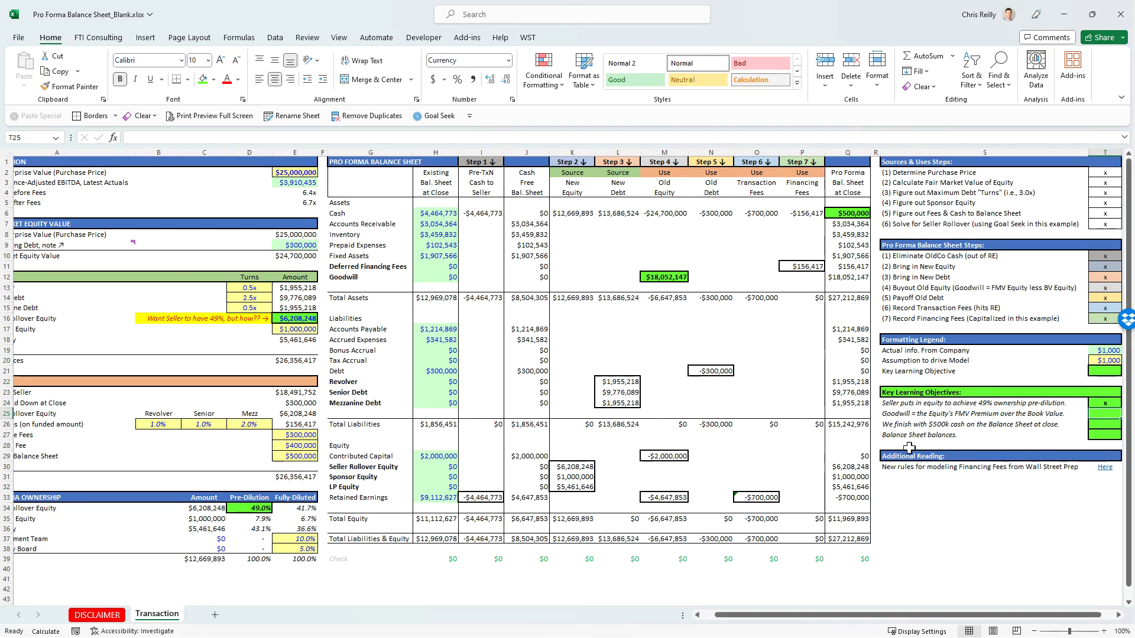
Review the Step 4 Goodwill formula and Step 4 cash formula without changing them
left_click(663, 278)
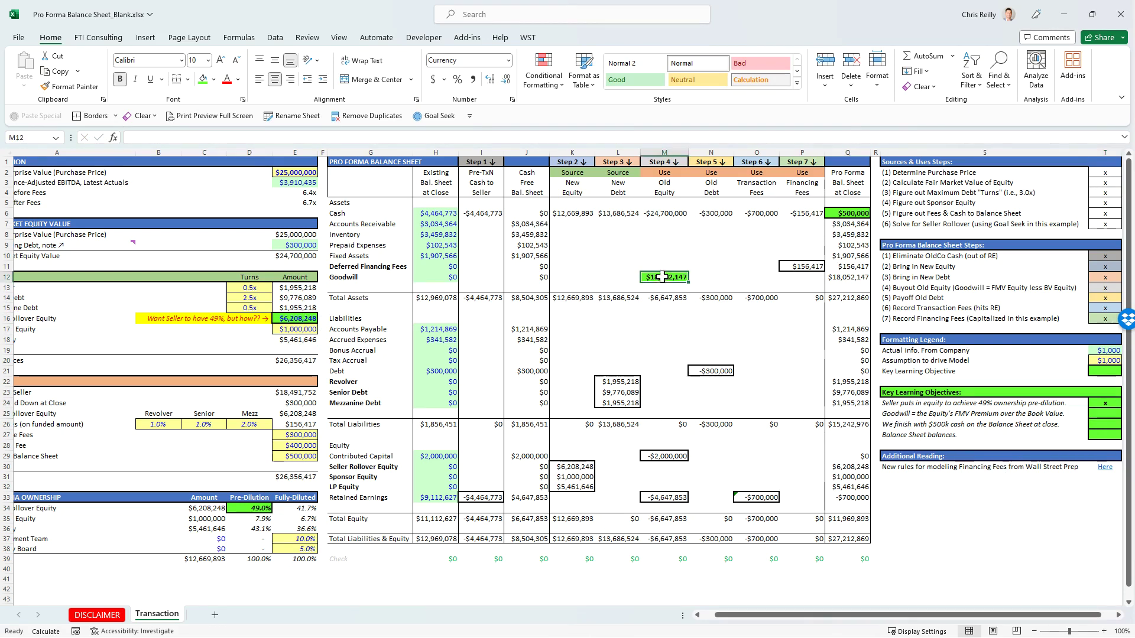
key("F2")
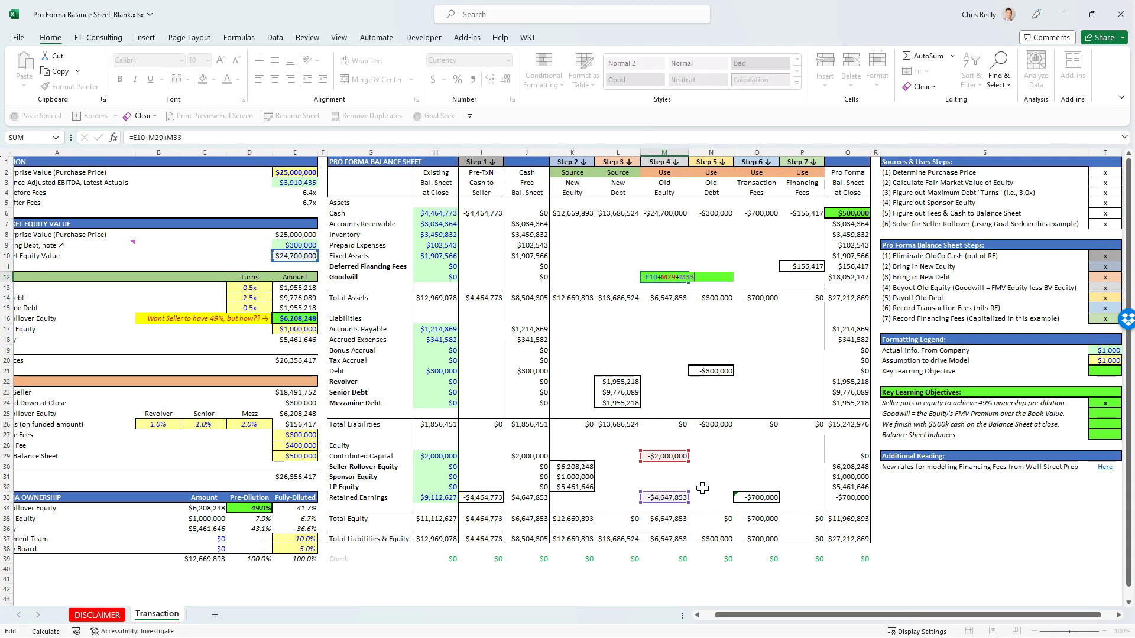
key("Escape")
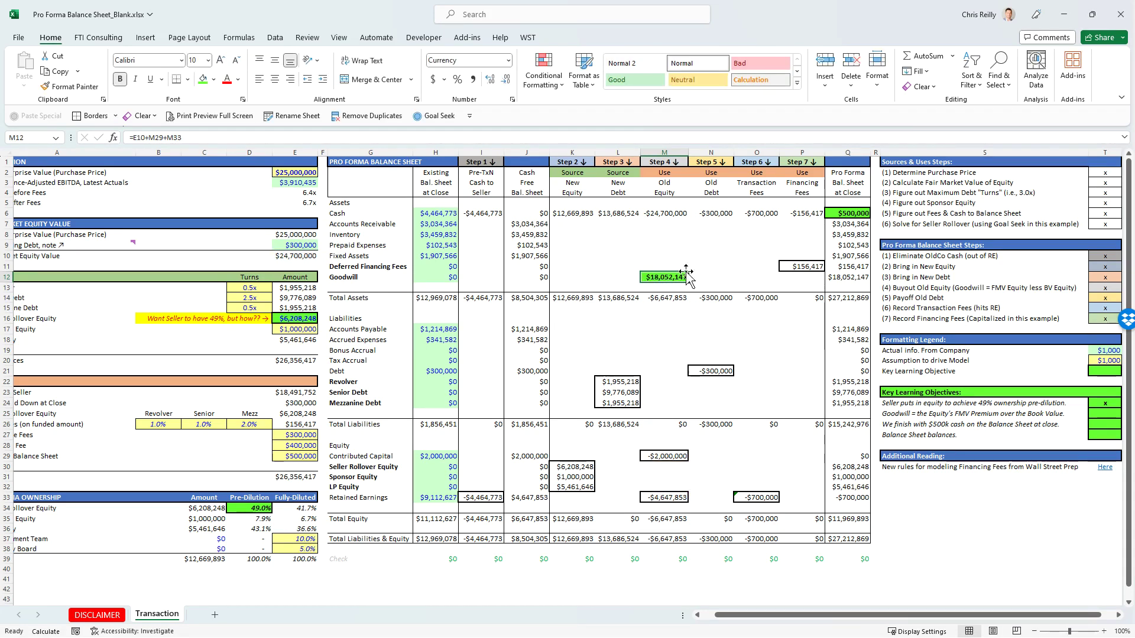
left_click(666, 215)
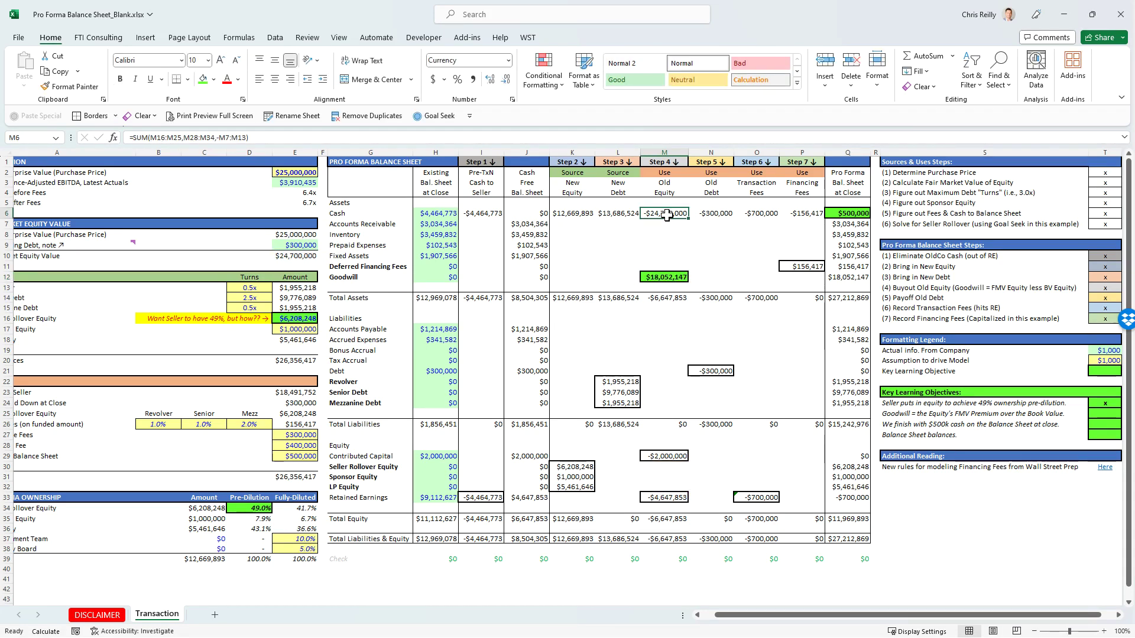
left_click(1104, 424)
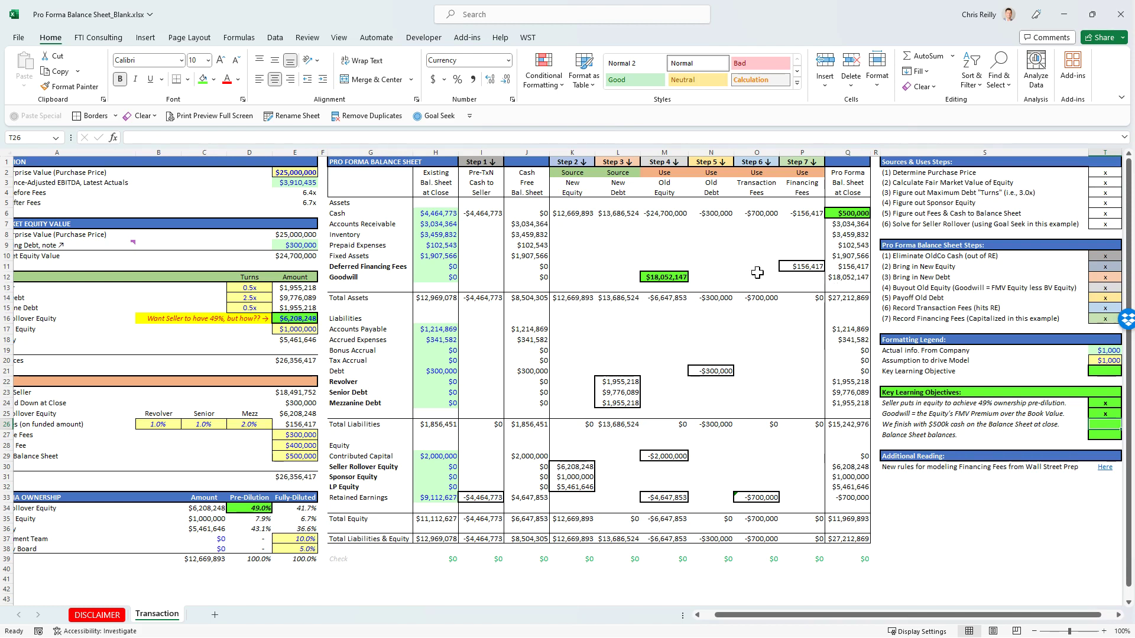
Check the pro forma closing cash formula and tick the $500k cash objective
left_click_drag(441, 213, 482, 214)
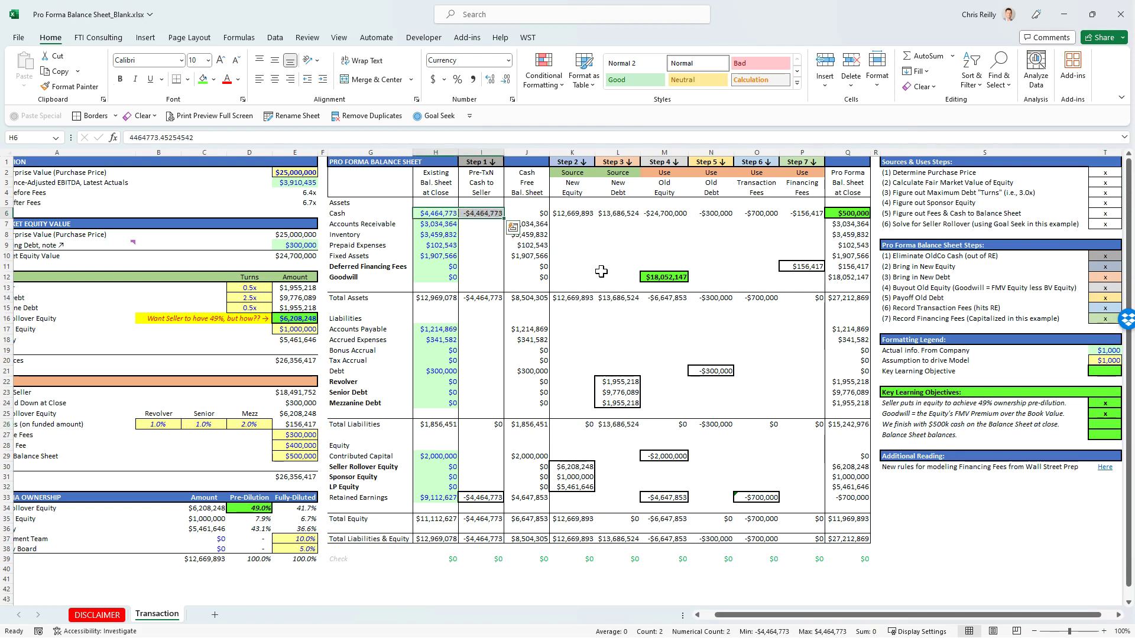
left_click(838, 212)
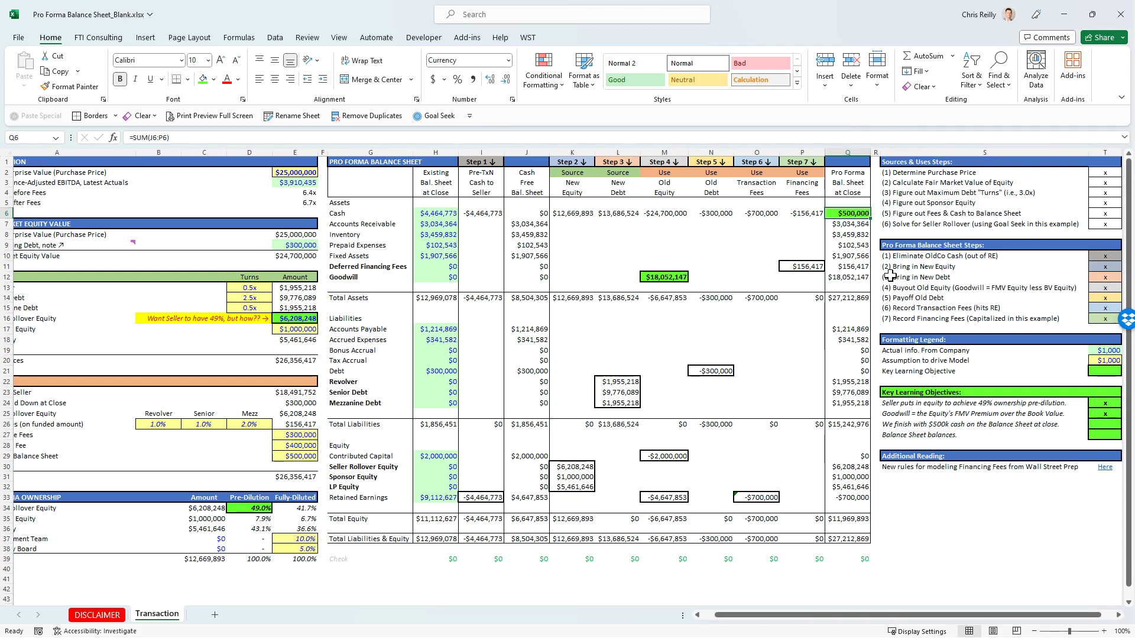
left_click(1099, 424)
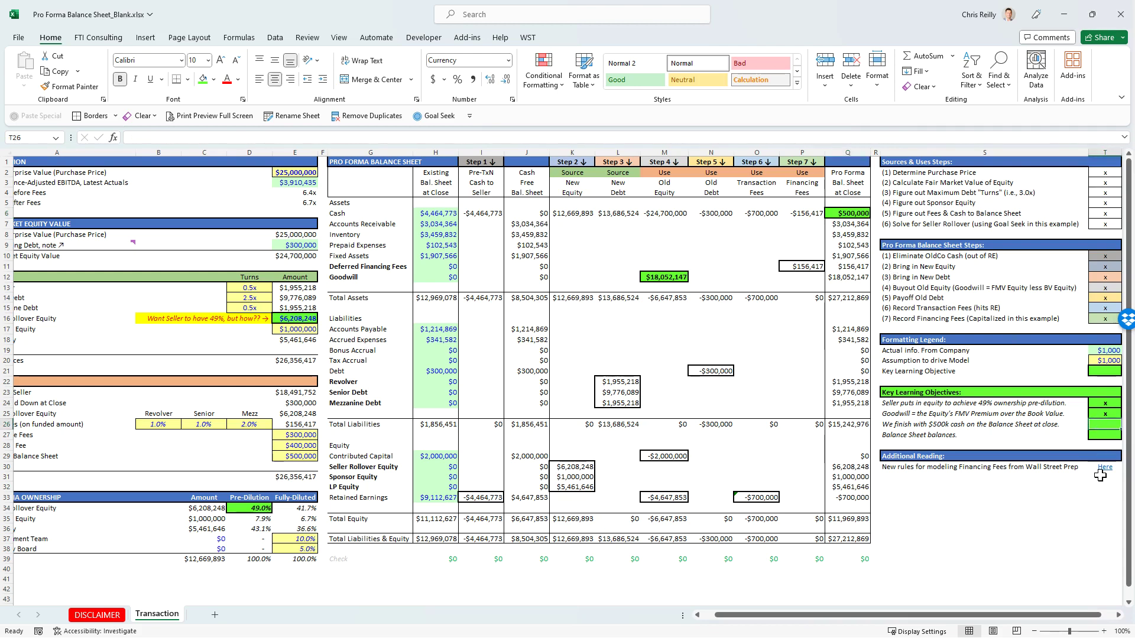
type("x")
key("Return")
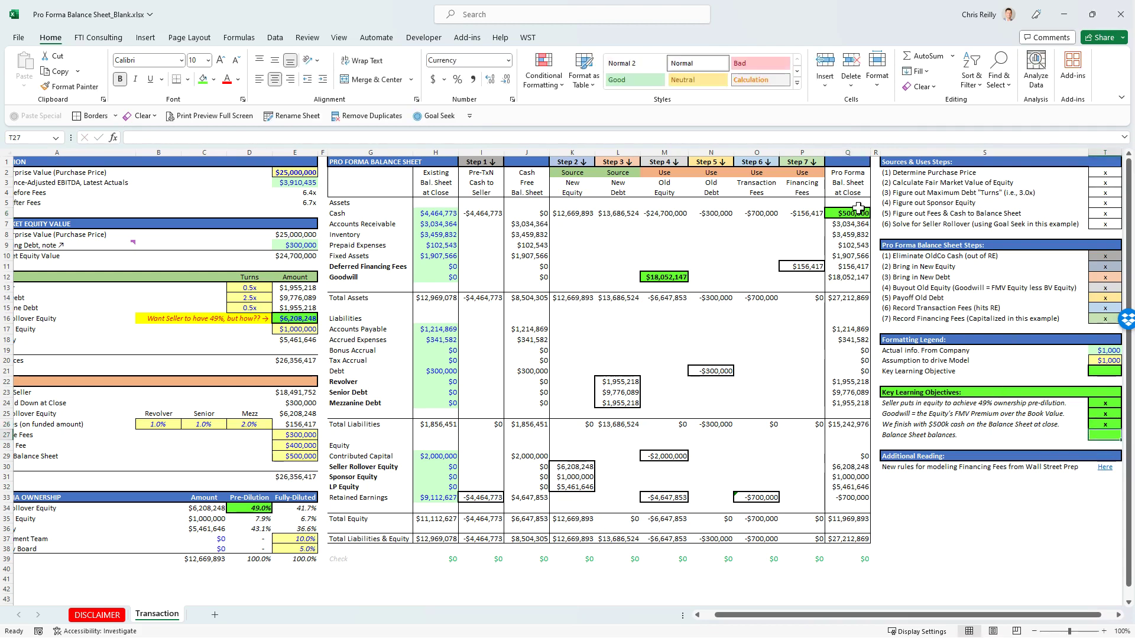
Test Cash to Balance Sheet at 1,000,000 to confirm closing cash follows it
left_click(858, 213)
left_click(299, 455)
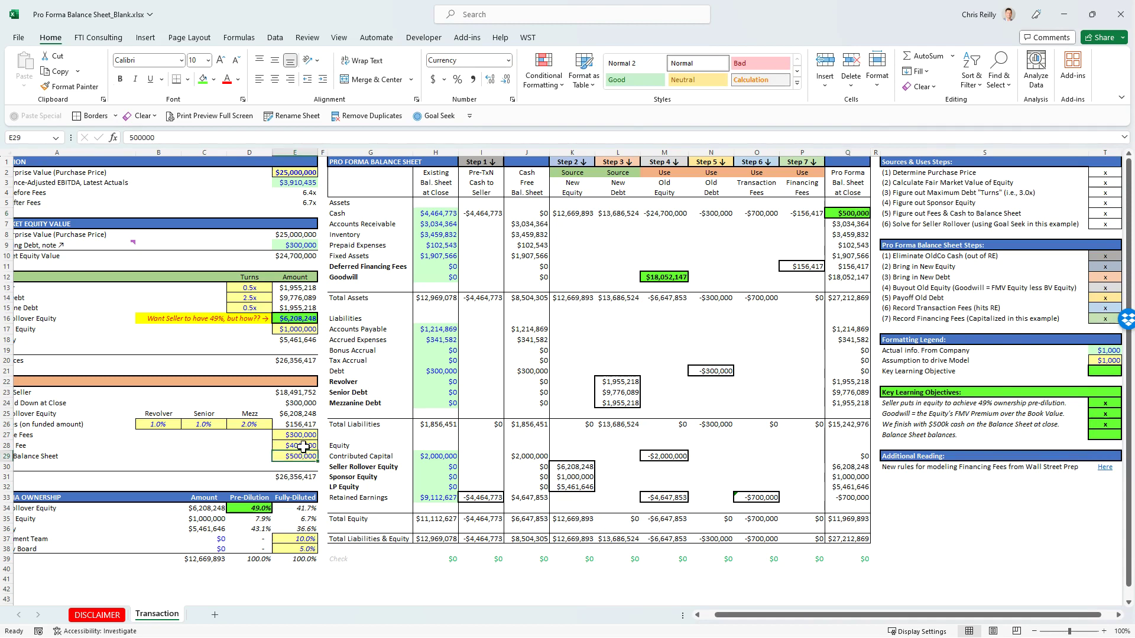
type("1,00")
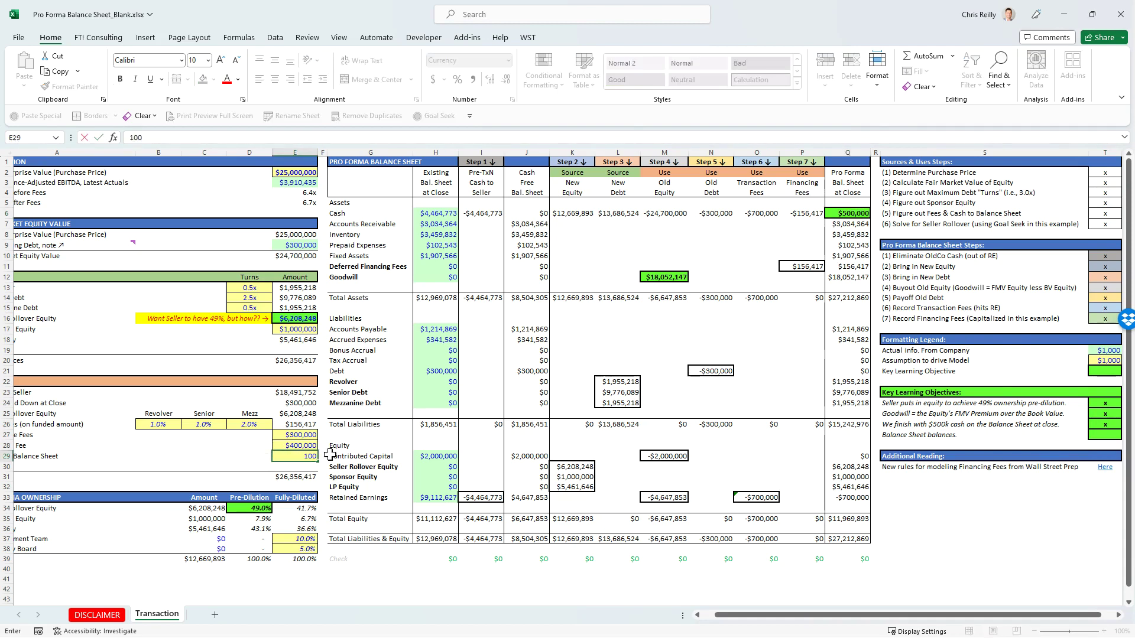
type("0,000")
key("Return")
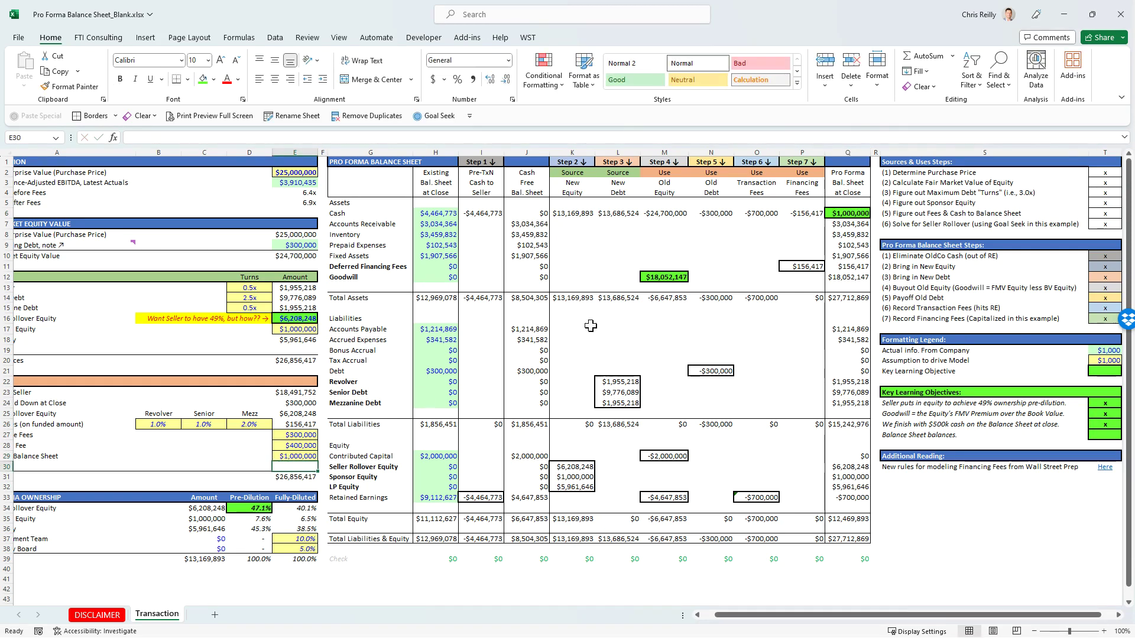
left_click(844, 214)
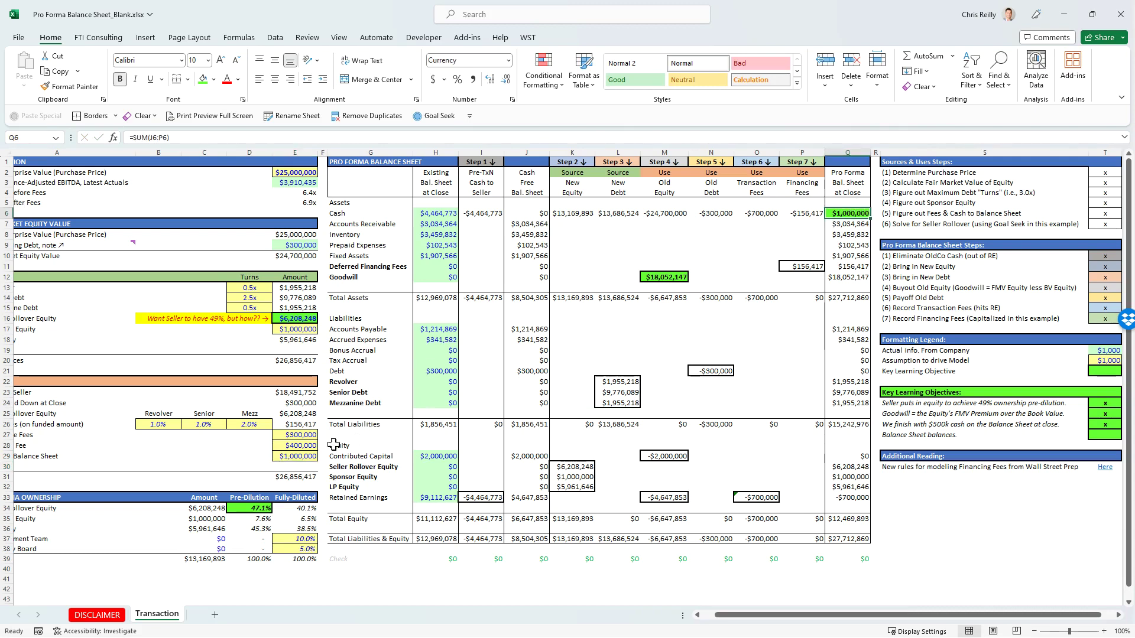
left_click(302, 456)
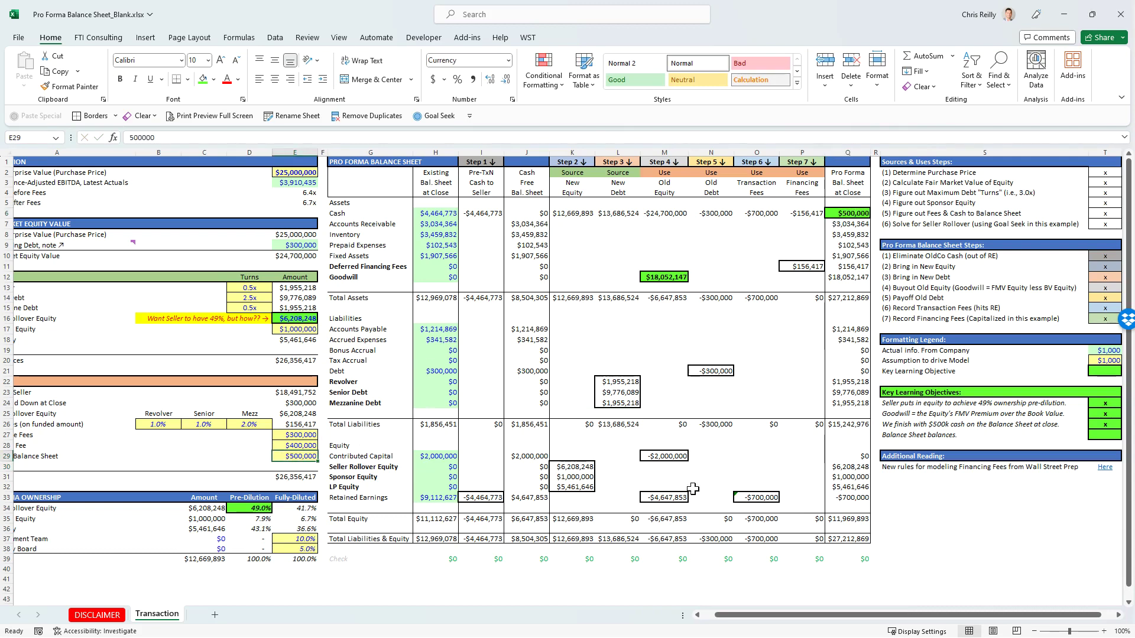
Tick the Balance Sheet balances objective with an x
left_click(900, 438)
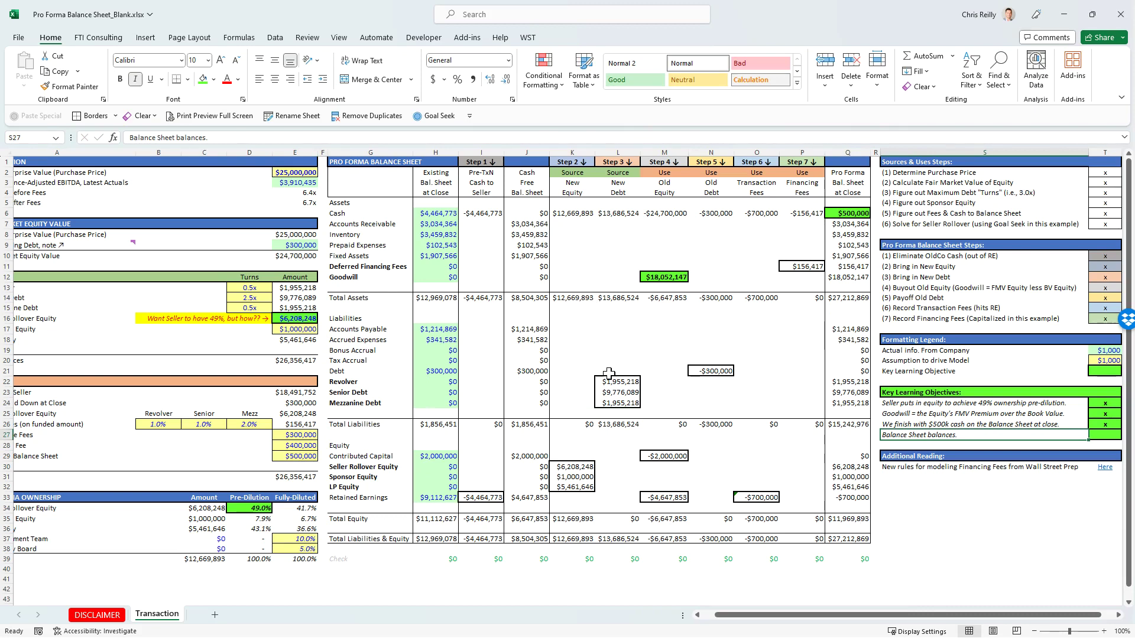
left_click(1103, 436)
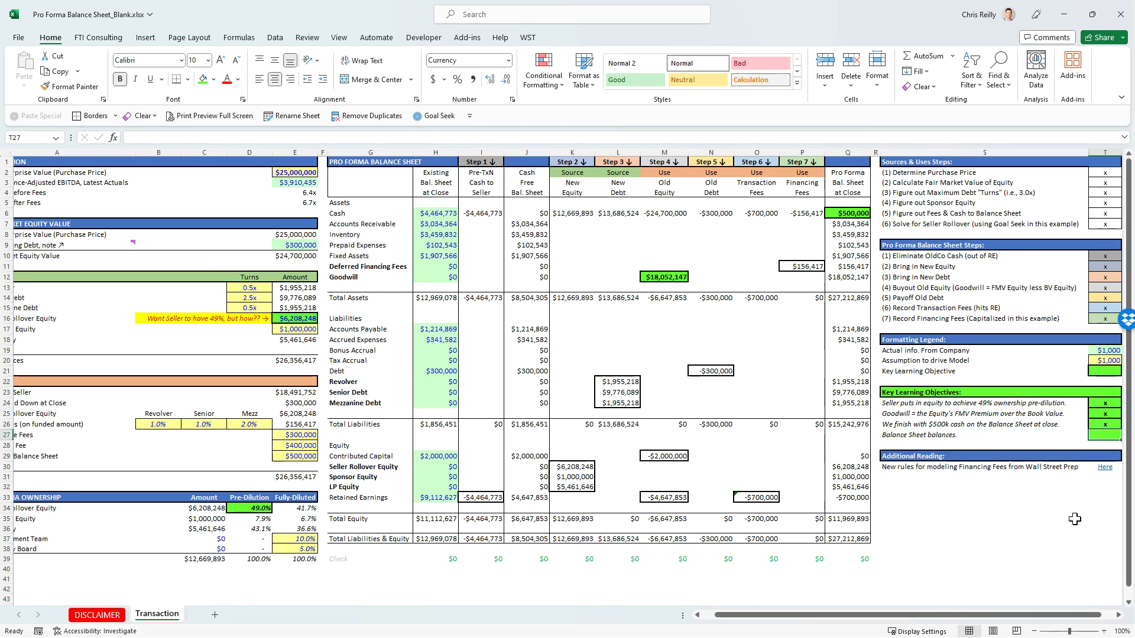
type("x")
key("Return")
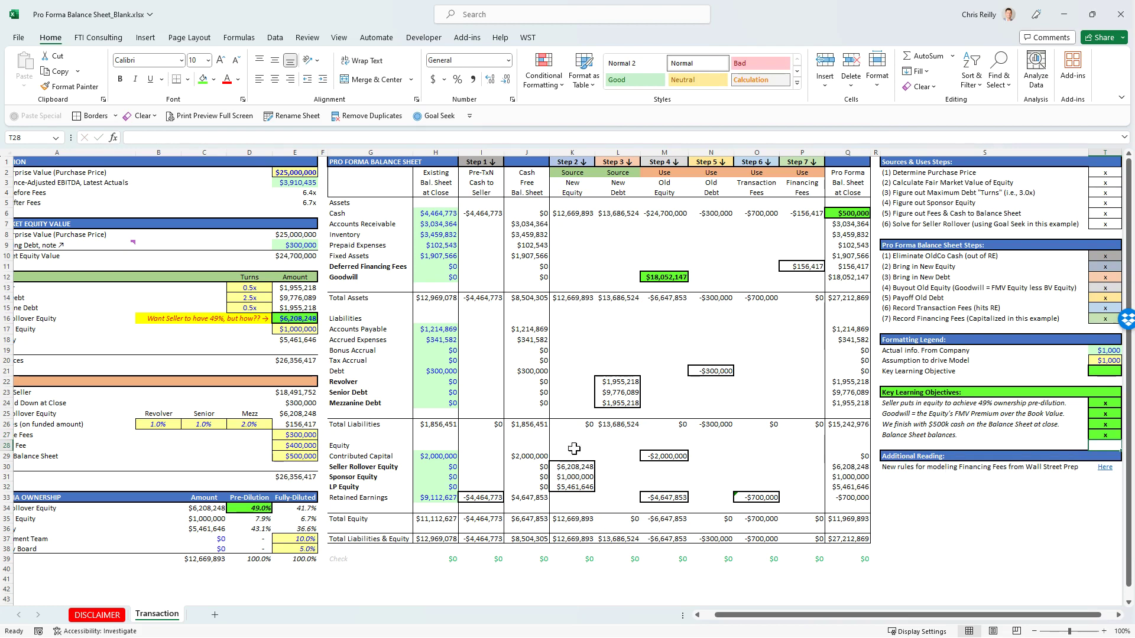
Review the step cash formulas and pro forma debt, equity and retained earnings totals, returning to A1
left_click_drag(571, 467, 571, 487)
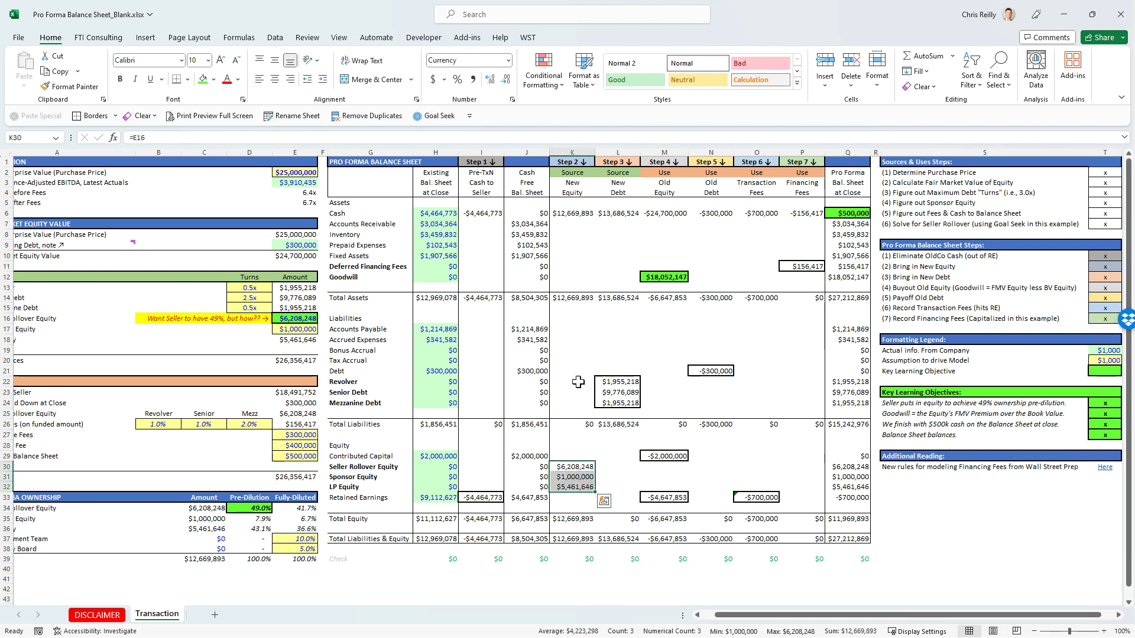
left_click(577, 214)
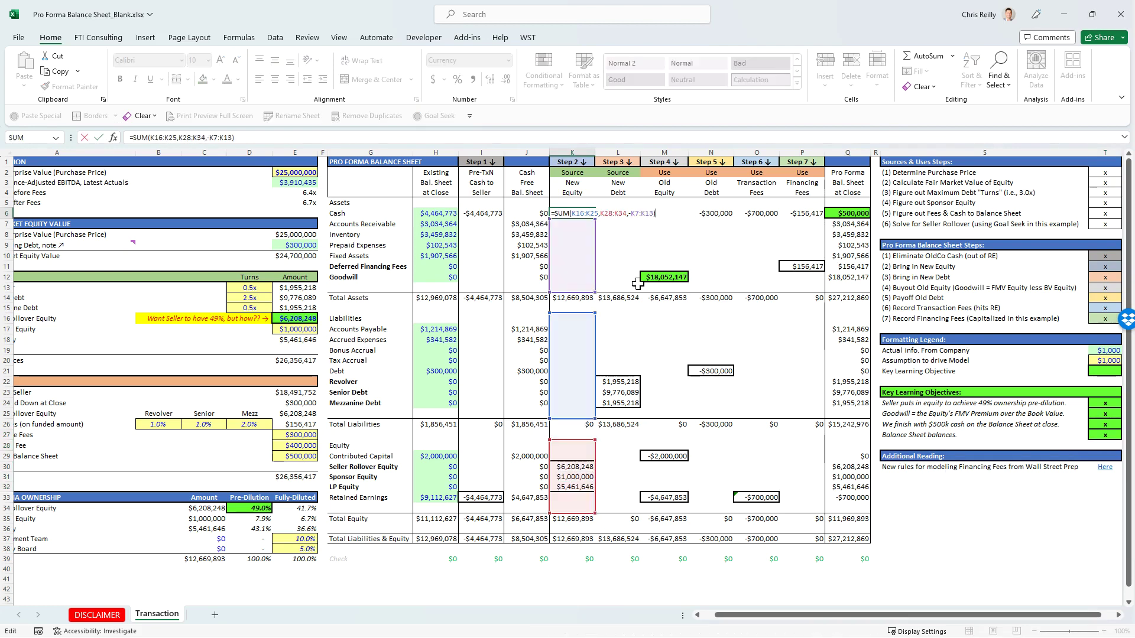
key("Right")
key("Right")
key("Right")
key("Right")
key("Right")
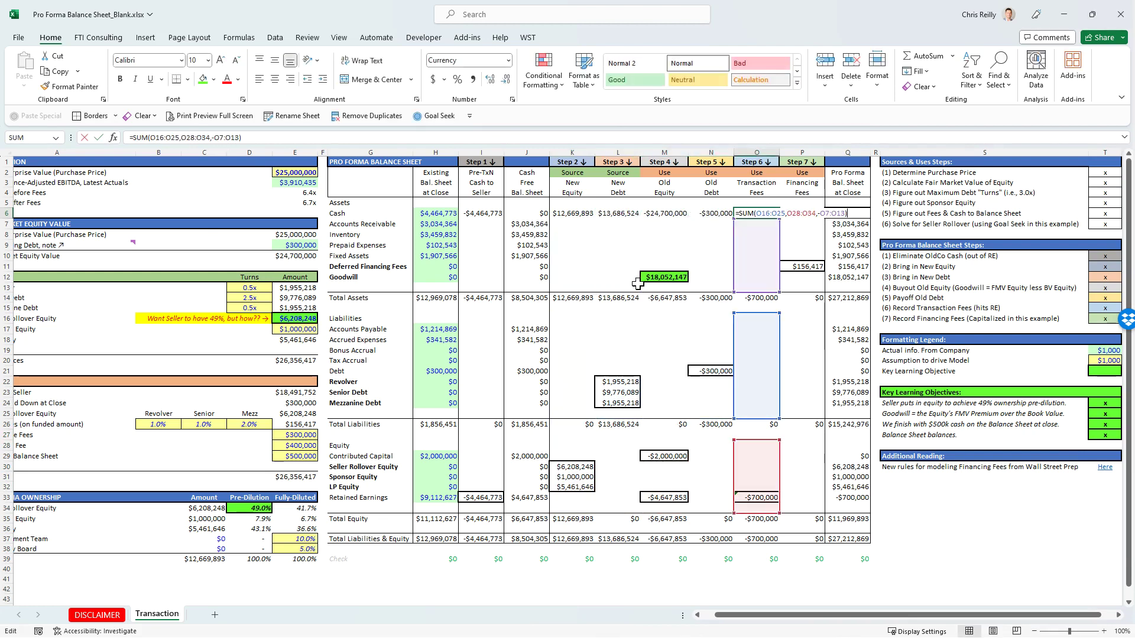
key("Left")
key("Left")
key("Left")
key("Left")
key("Left")
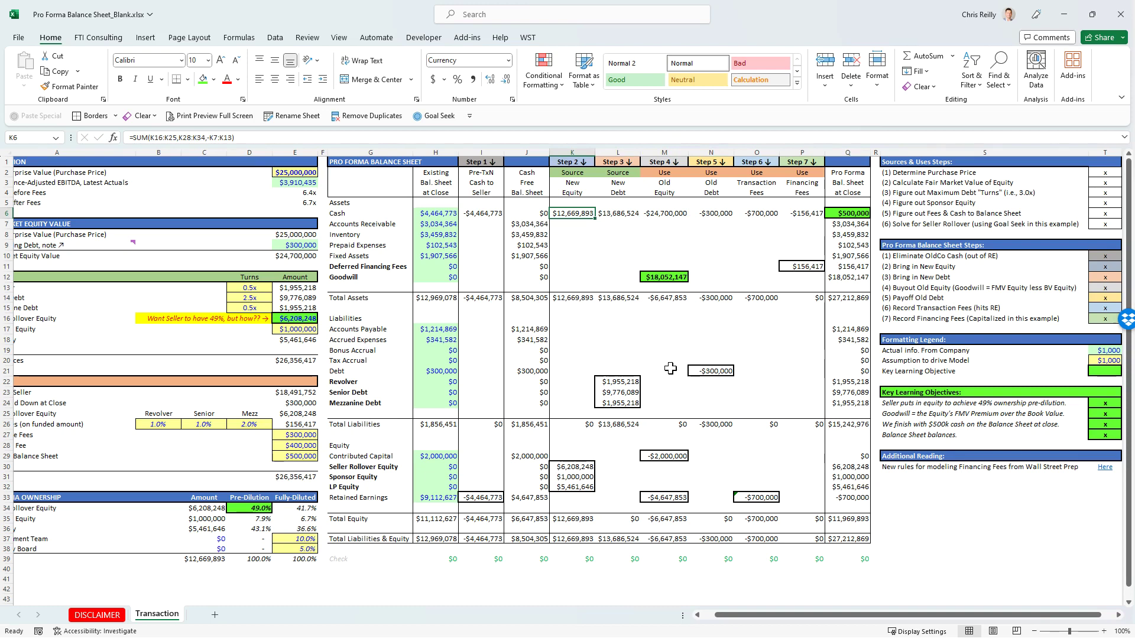
left_click(850, 214)
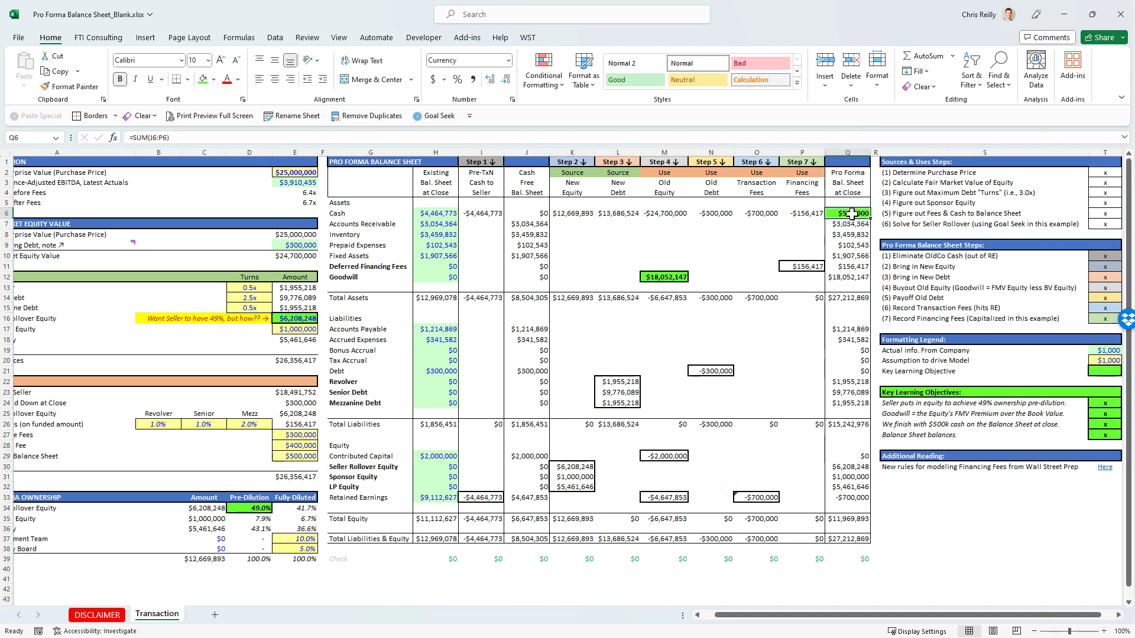
left_click(849, 267)
left_click_drag(851, 351, 855, 403)
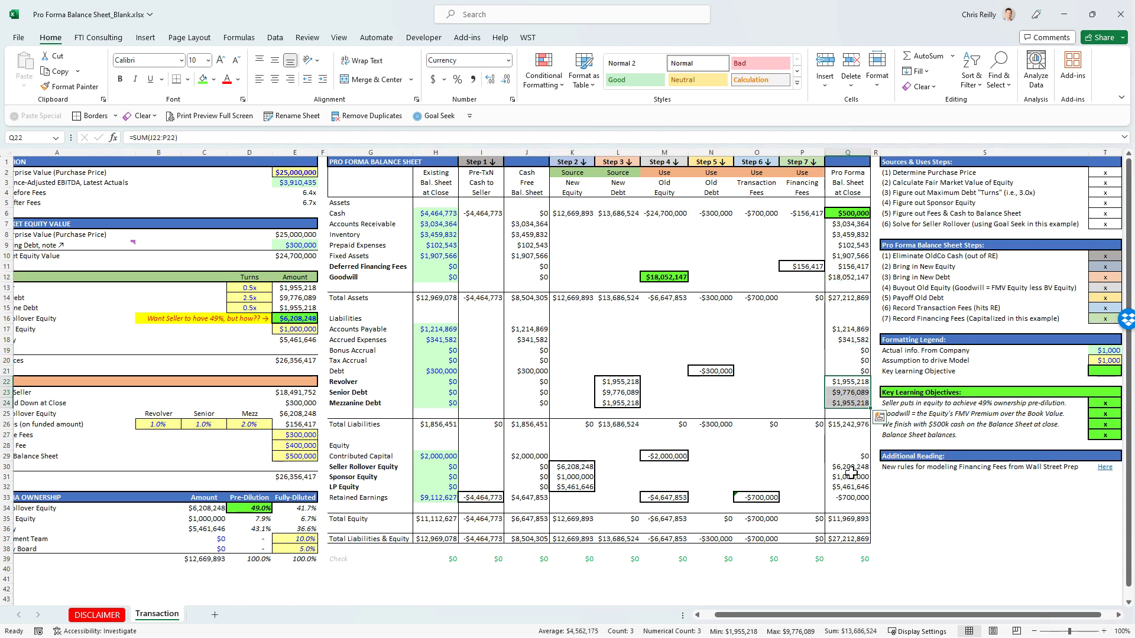
left_click_drag(852, 468, 854, 488)
left_click(855, 499)
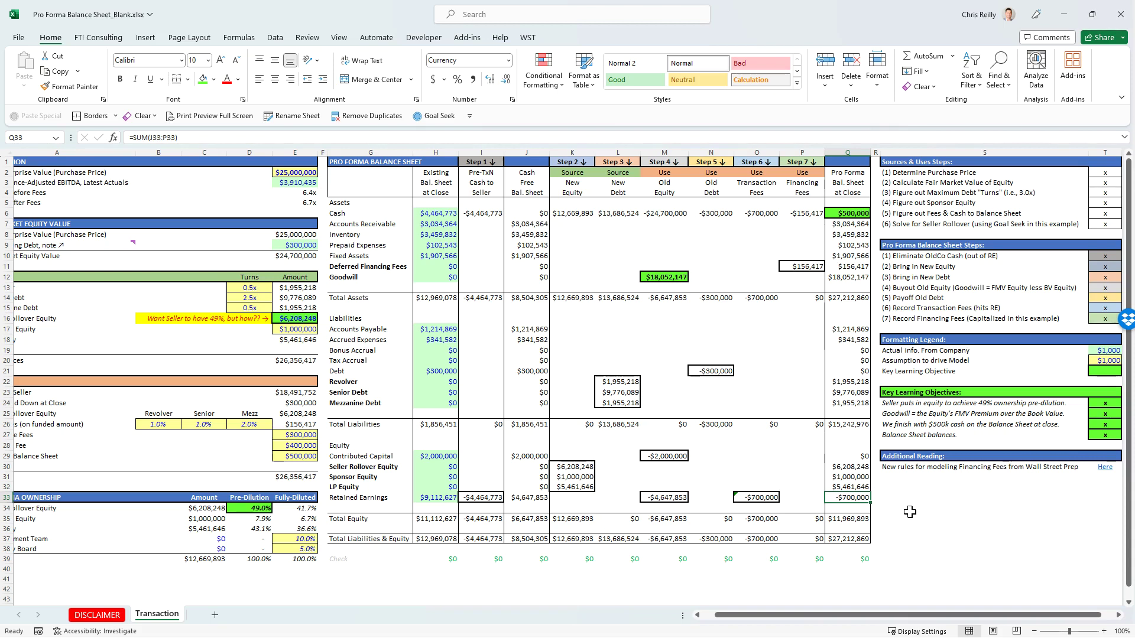
key("ctrl+Home")
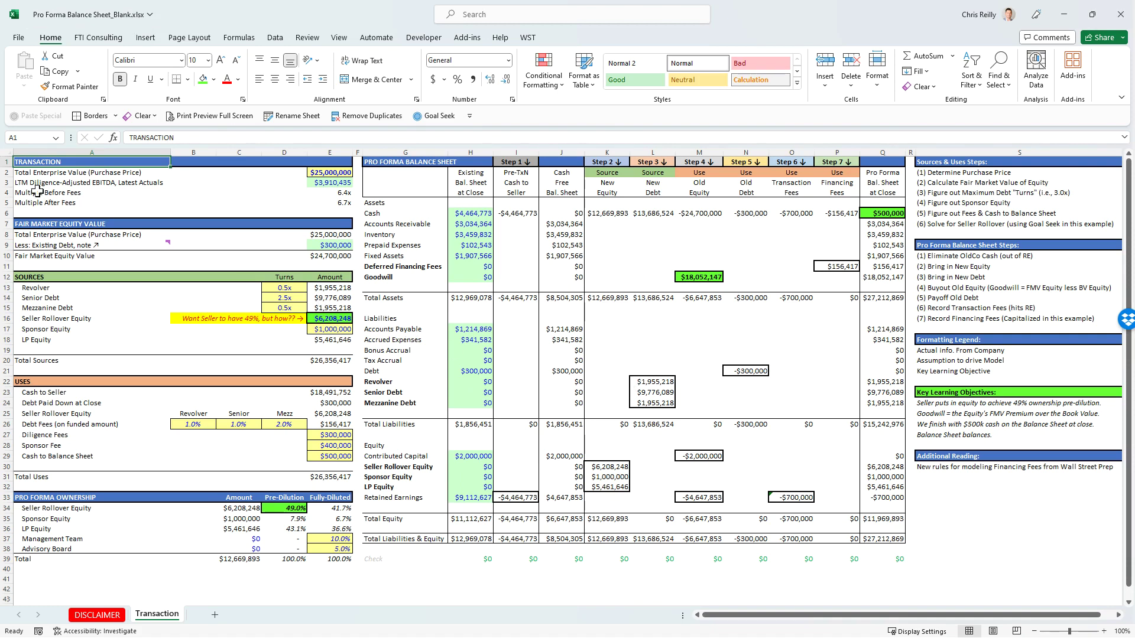
left_click_drag(27, 183, 337, 183)
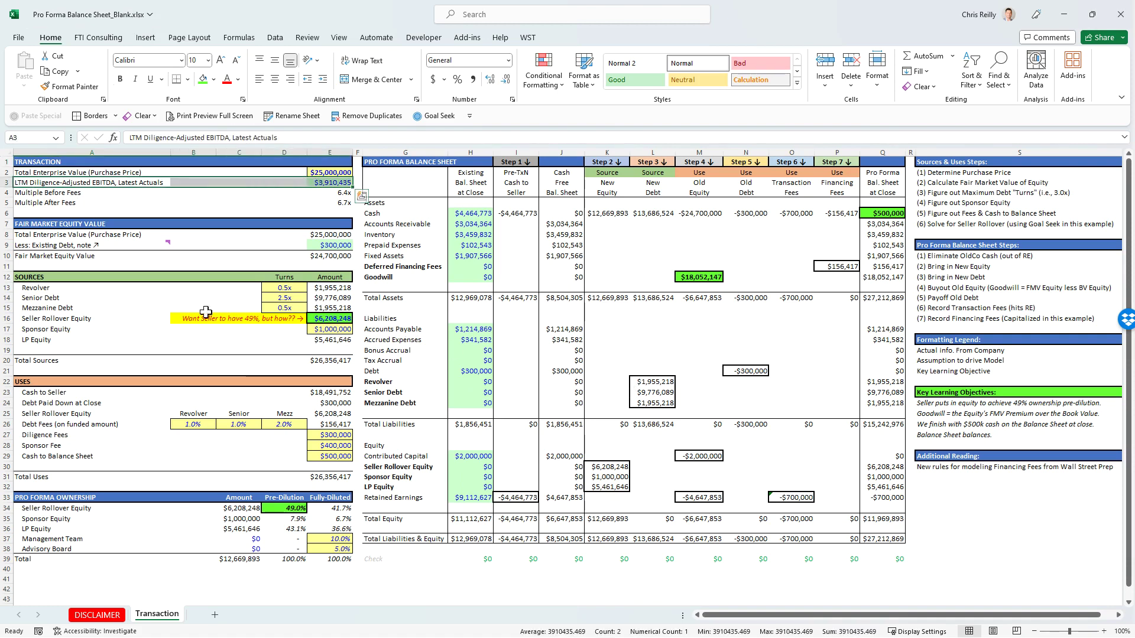
left_click_drag(35, 276, 335, 478)
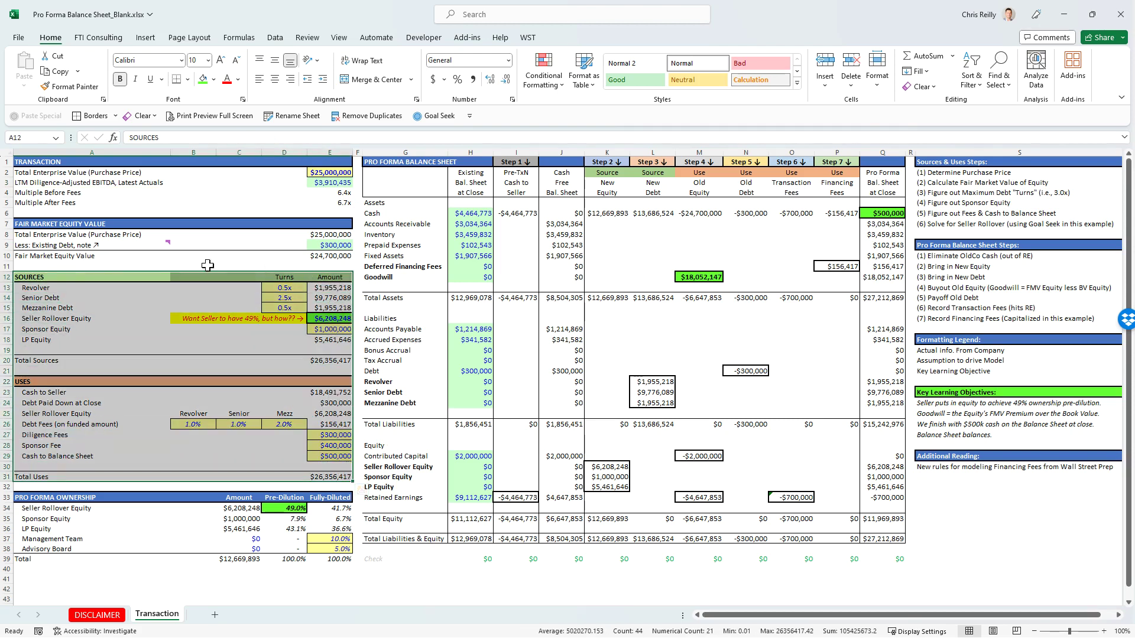
left_click_drag(388, 163, 886, 535)
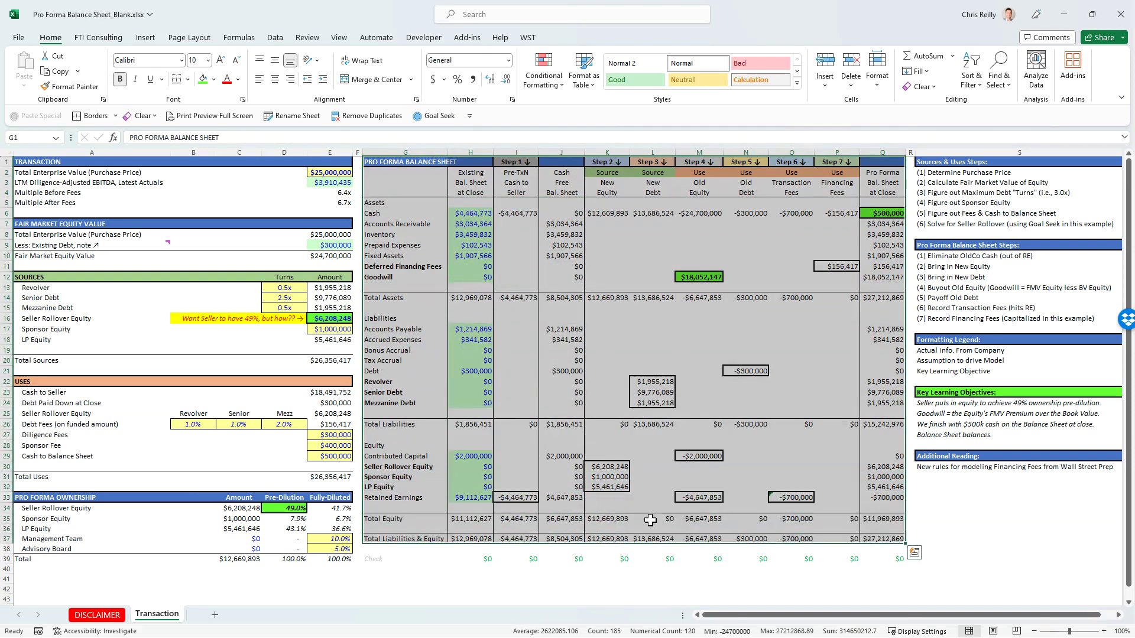
left_click_drag(343, 277, 345, 479)
left_click_drag(886, 214, 891, 516)
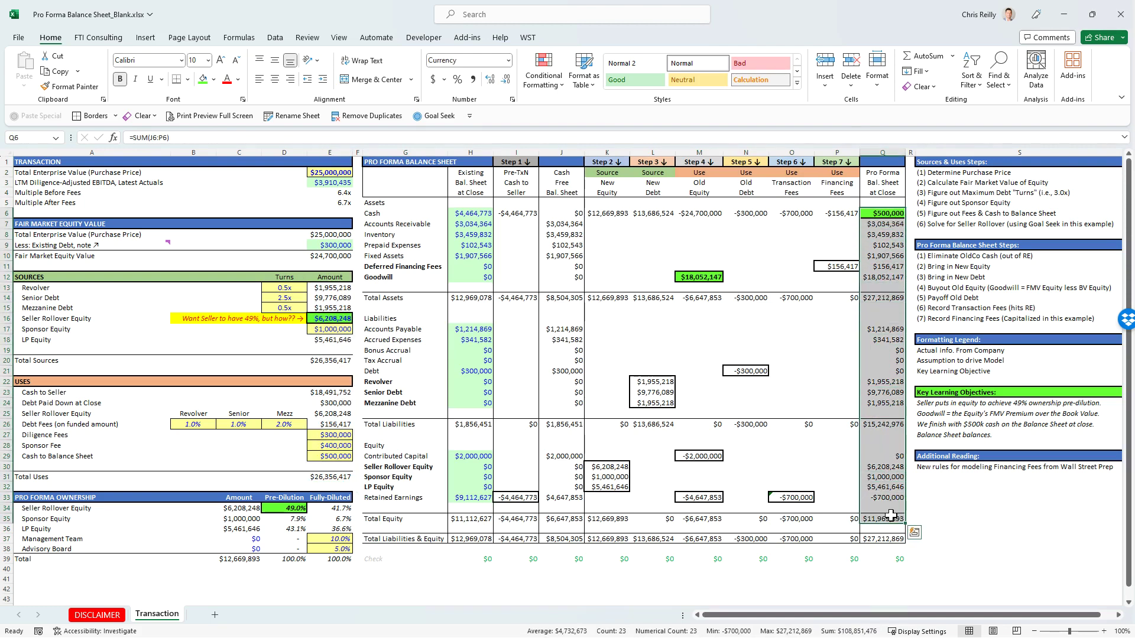